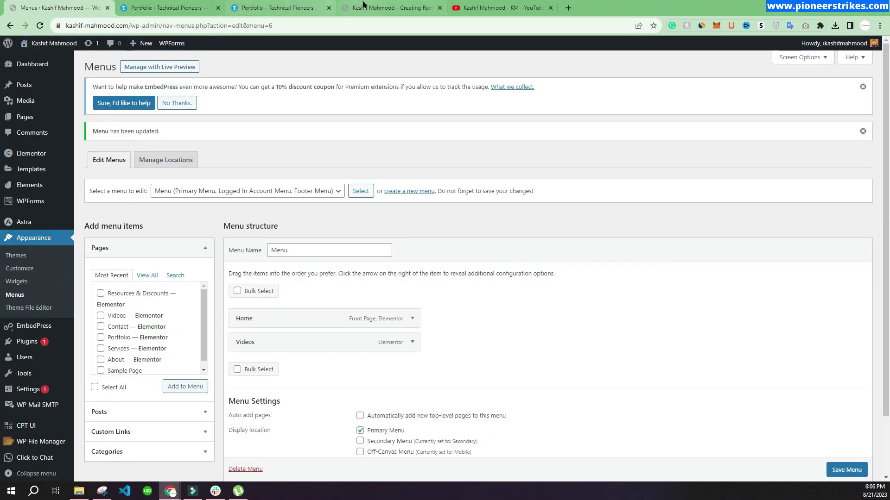
Step: Review the personal website's home page from the hero section to the footer, and look over the YouTube channel's video list
click(364, 6)
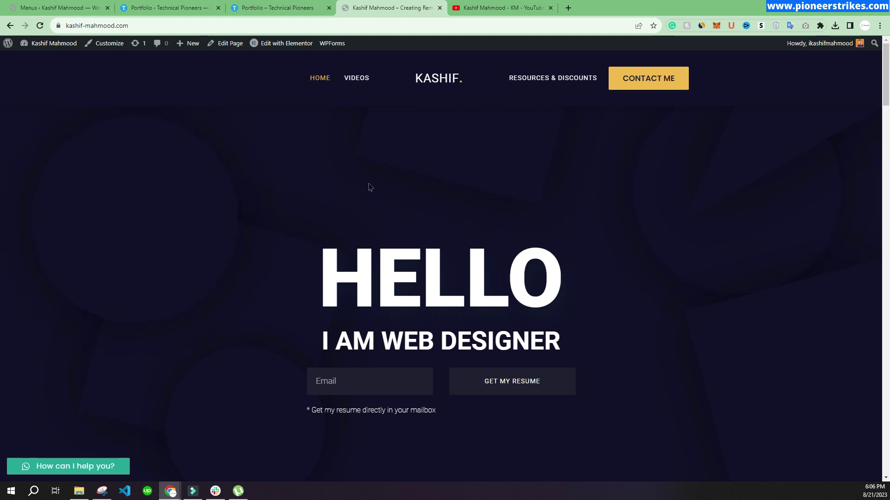
click(465, 9)
scroll(415, 280, down, 2)
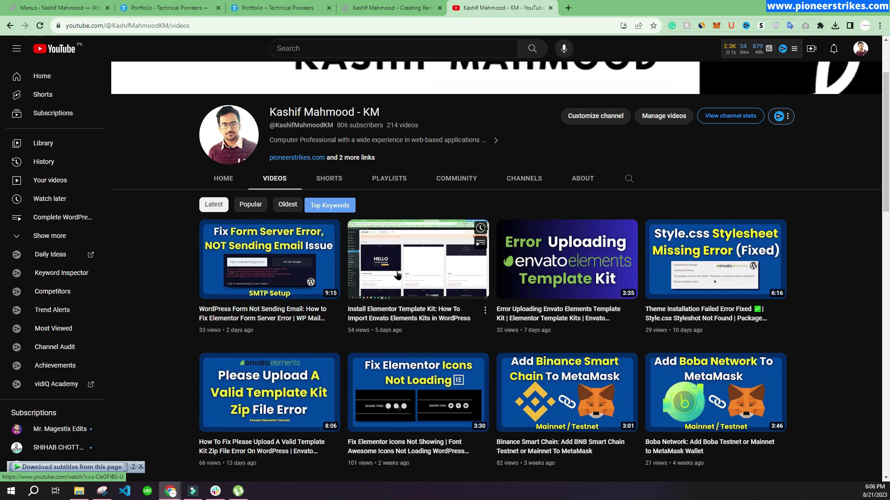
key(ctrl+shift+Tab)
scroll(360, 165, down, 10)
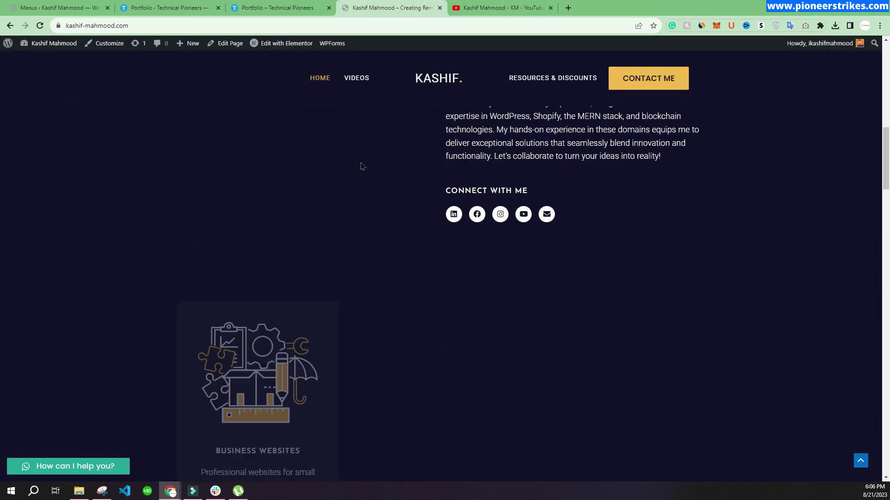
scroll(361, 163, down, 15)
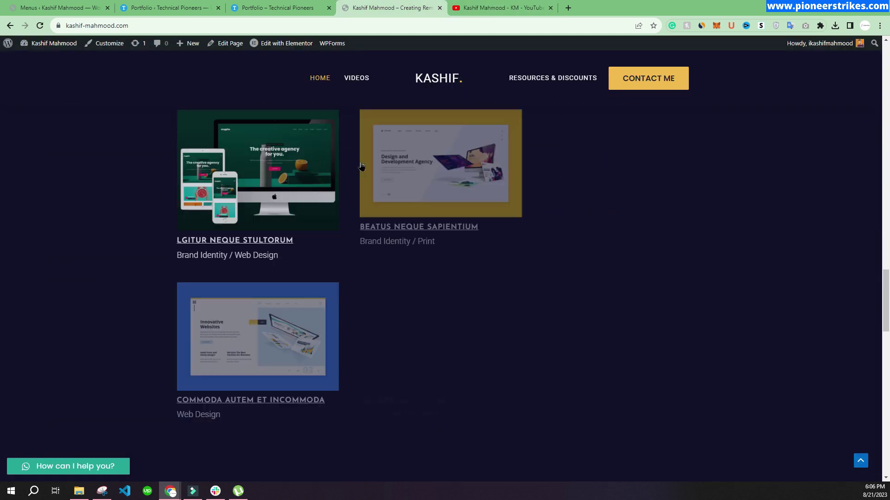
scroll(362, 167, down, 15)
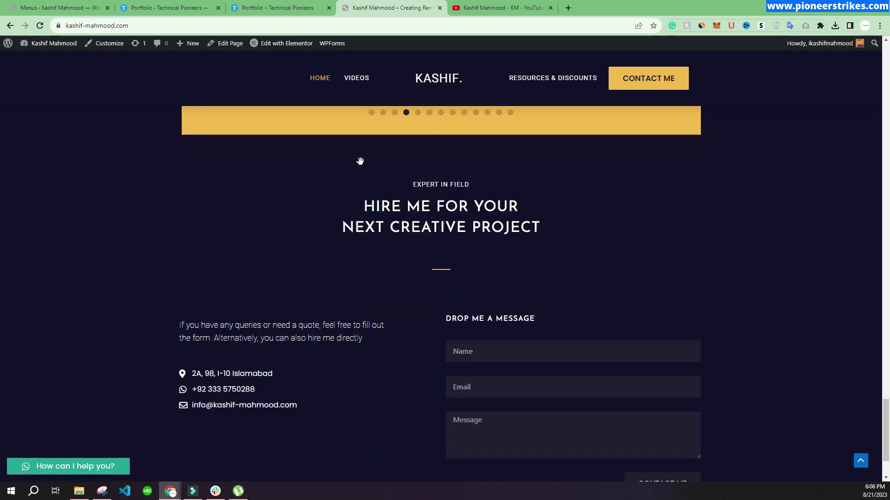
scroll(361, 161, down, 2)
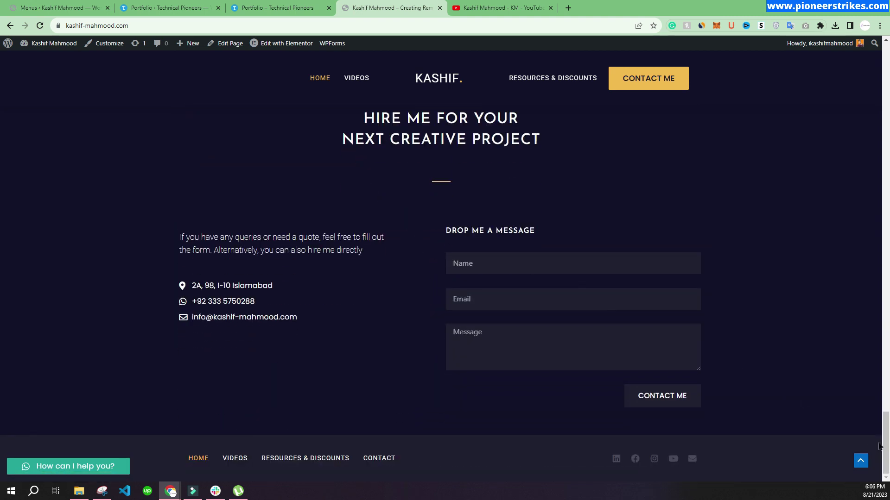
click(860, 460)
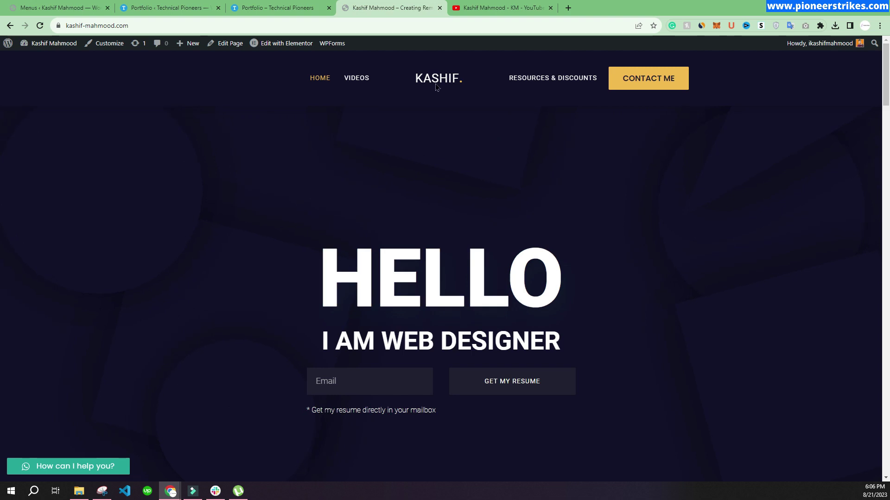
Step: Open the website's Videos page and examine the featured video and the thumbnail gallery beneath it
click(356, 79)
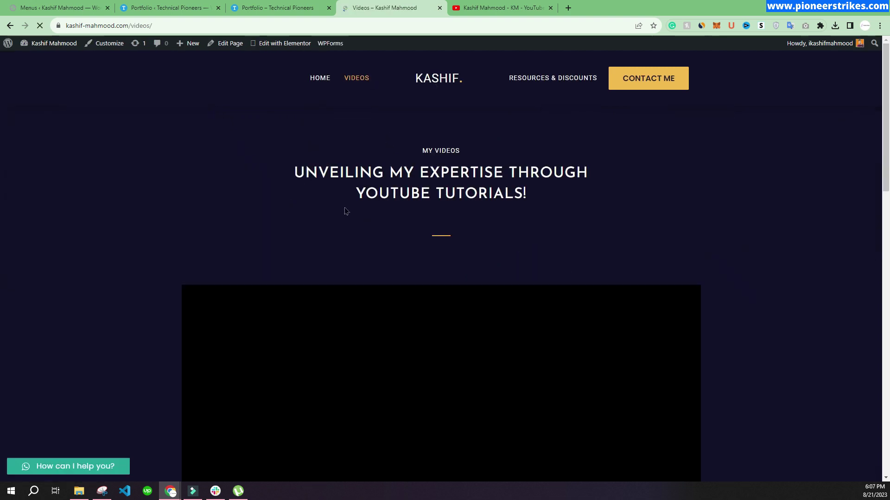
scroll(417, 213, down, 3)
scroll(438, 217, down, 2)
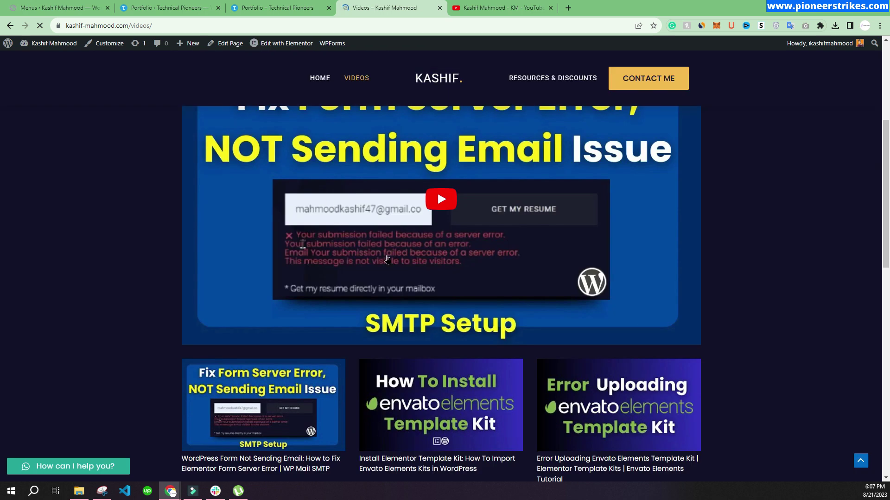
scroll(328, 225, up, 2)
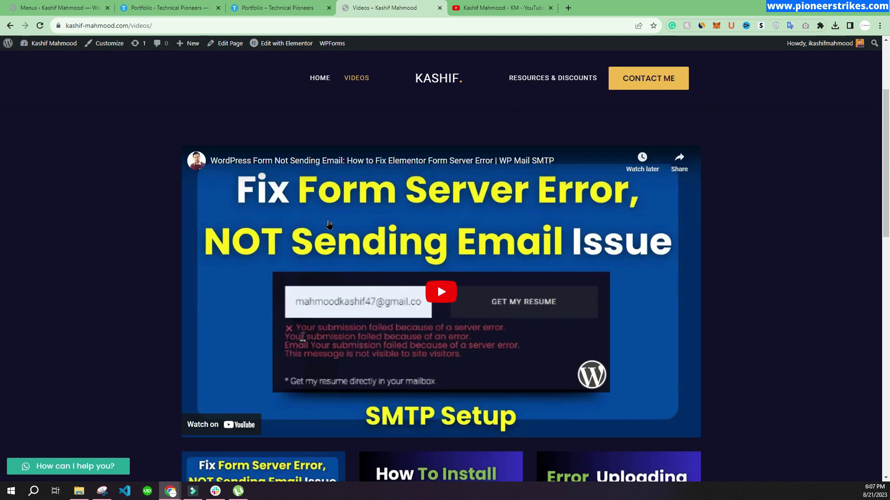
scroll(324, 213, down, 1)
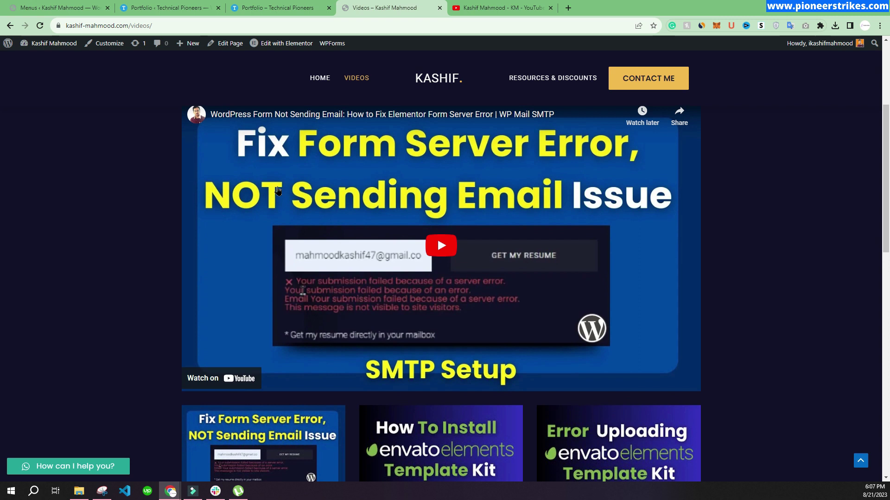
scroll(183, 189, down, 6)
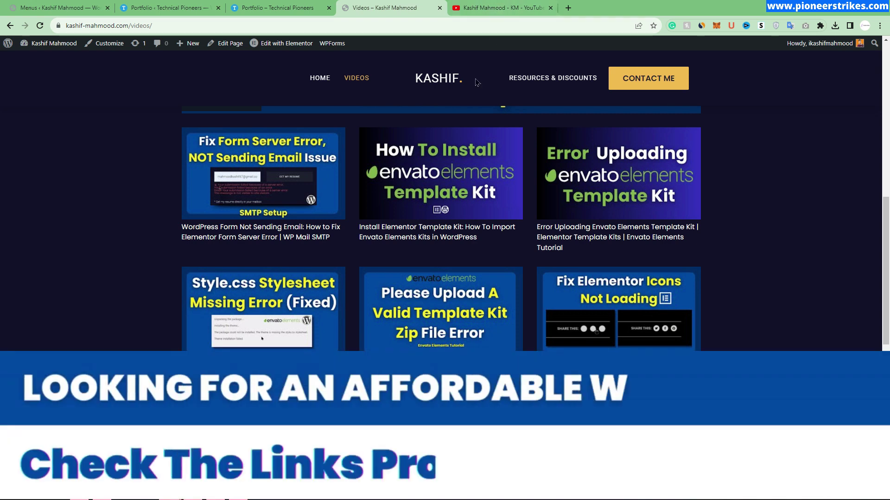
scroll(366, 169, up, 9)
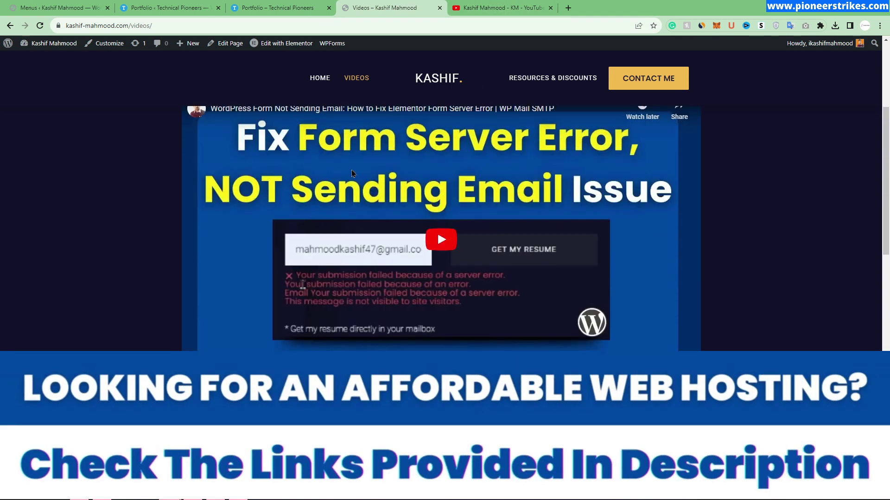
Step: Compare the YouTube channel's video list with the video gallery on the website's Videos page
click(501, 8)
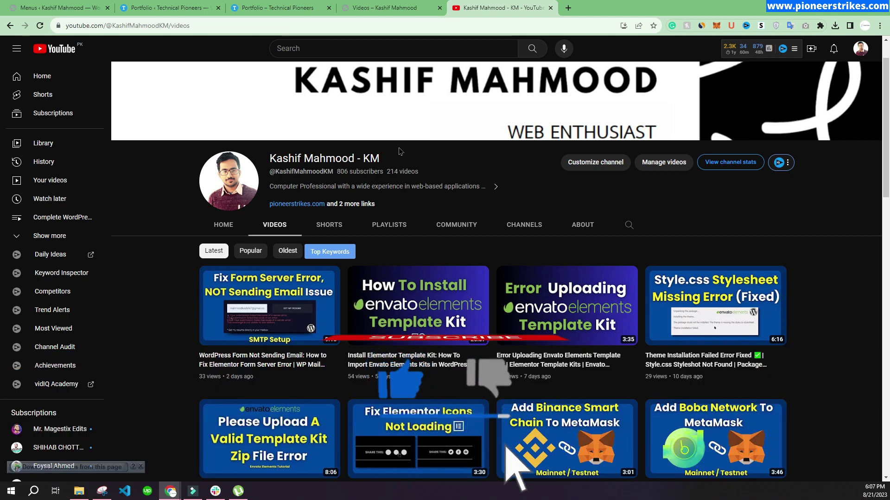
key(ctrl+Page_Up)
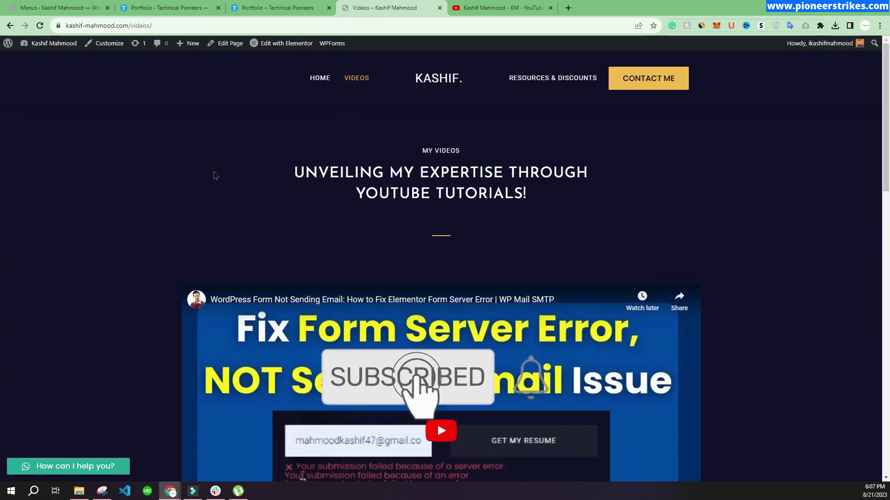
scroll(215, 176, down, 3)
scroll(165, 169, up, 3)
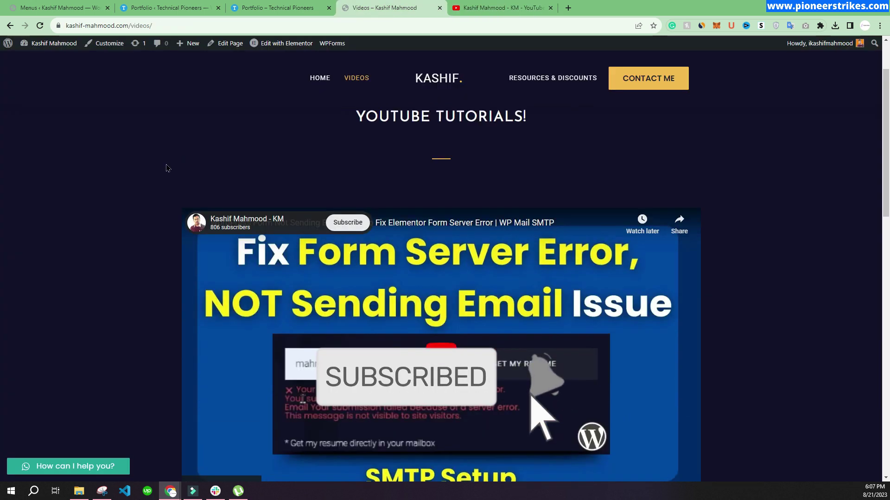
Step: Open the RACIALIZED WOMEN'S GROUP portfolio item for editing and examine its Live URL, Tools & Technologies Used, Result and Big image fields
click(54, 10)
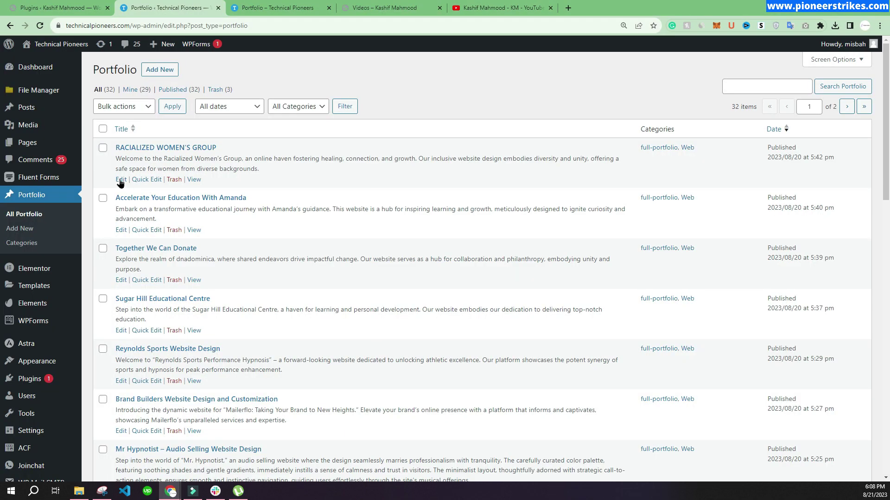
click(121, 180)
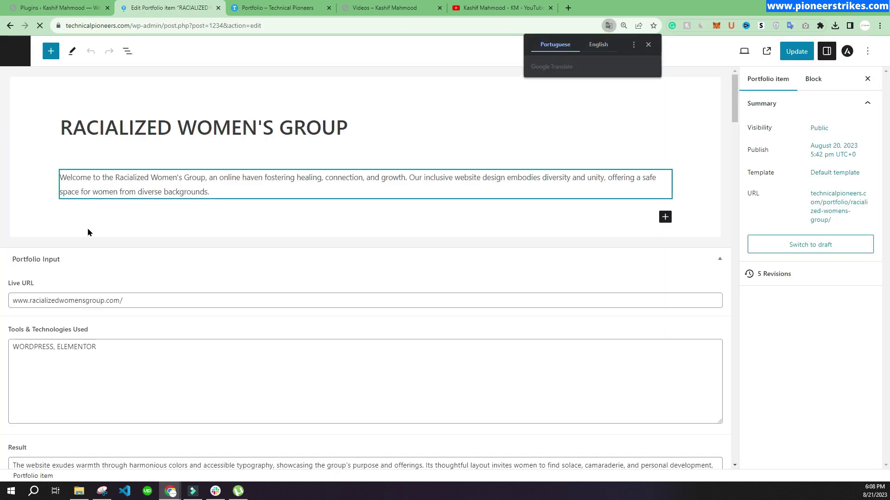
scroll(88, 240, down, 3)
click(11, 159)
drag(10, 159, 158, 158)
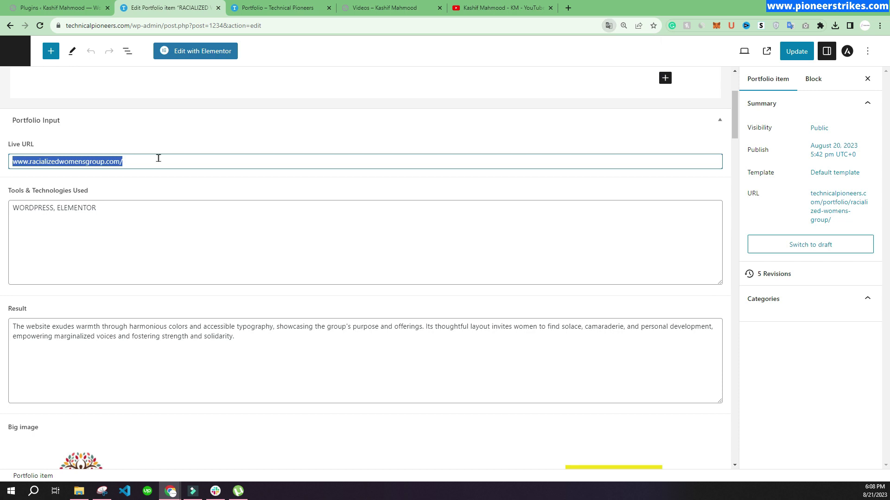
drag(124, 212, 35, 208)
drag(260, 337, 7, 324)
key(ctrl+a)
scroll(292, 373, down, 7)
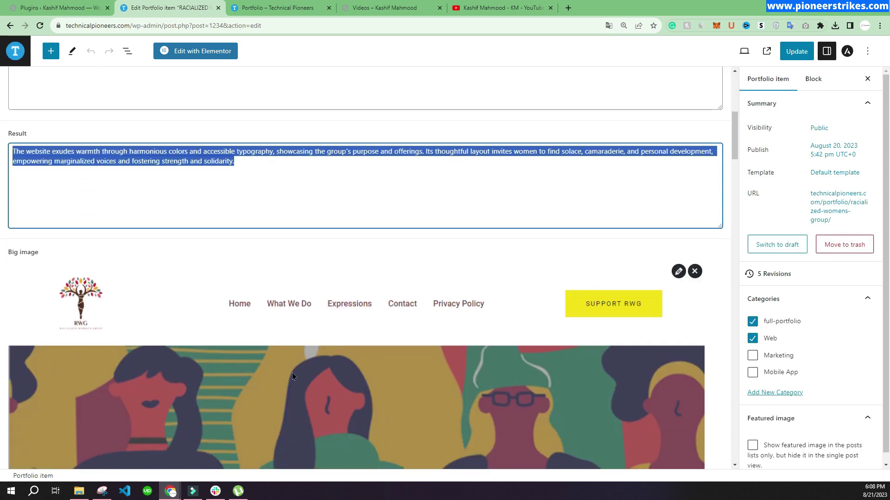
scroll(371, 312, up, 8)
Step: Open the portfolio item's published page from its permalink and examine the title, live URL, Project Description and Tools & Technologies Used sections
click(838, 206)
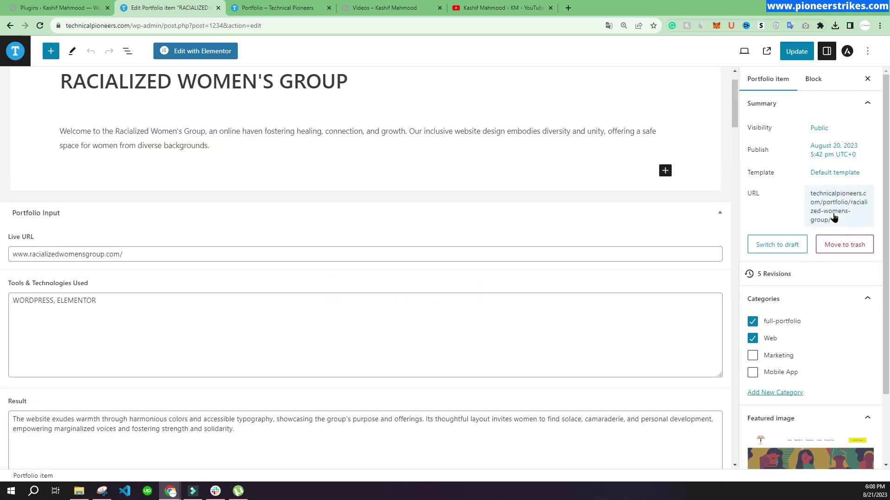
click(794, 324)
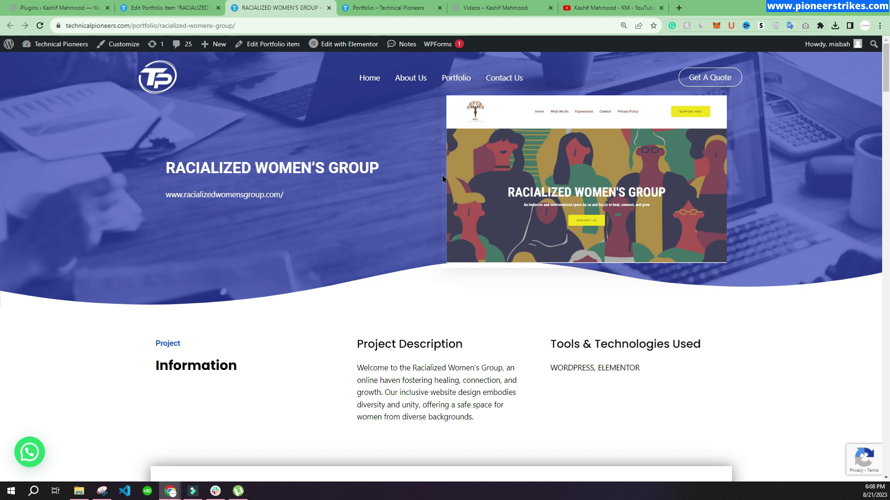
scroll(360, 198, down, 1)
scroll(283, 181, up, 1)
drag(313, 203, 165, 196)
scroll(554, 199, down, 5)
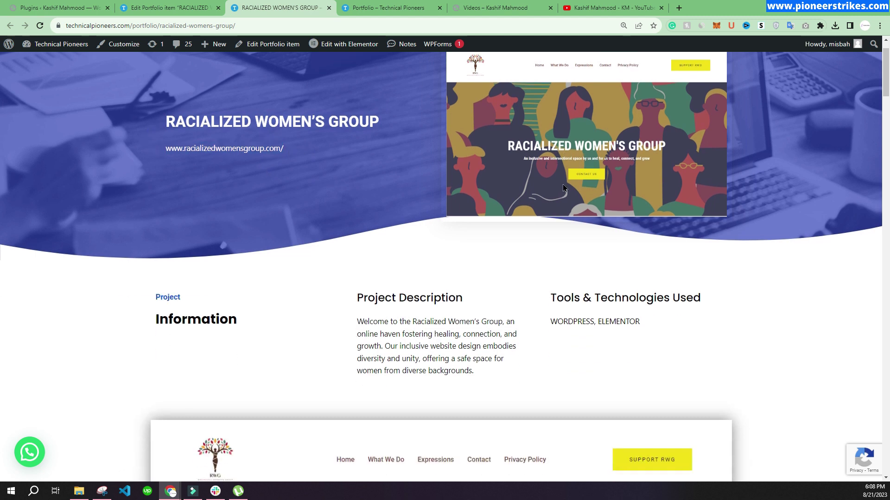
drag(356, 114, 484, 116)
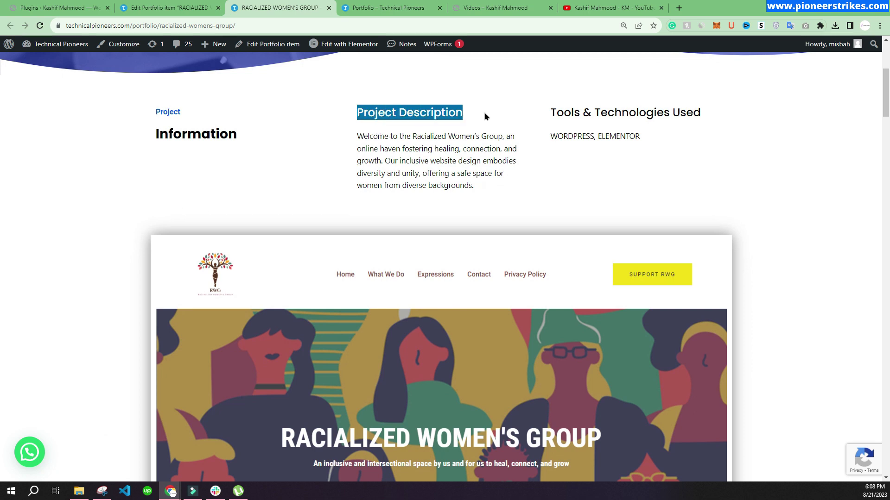
click(716, 117)
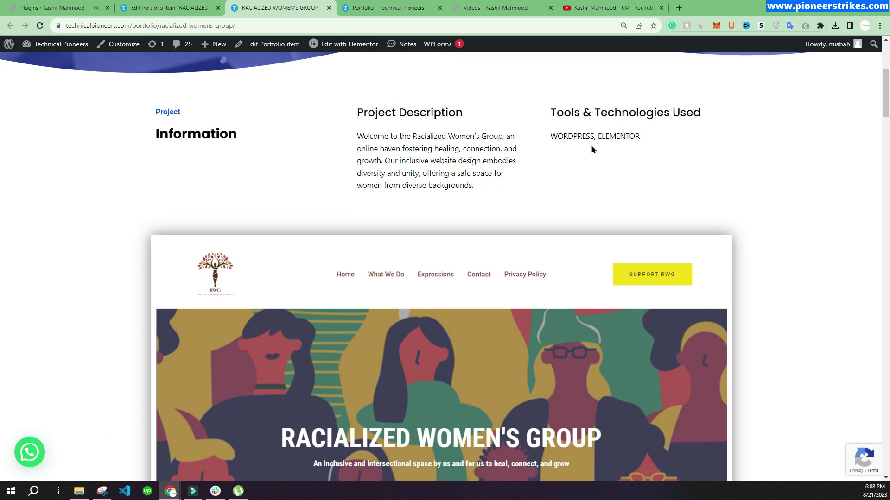
Step: Examine the full-page project image, the Result text and the More Projects section, and return to the start of the page
scroll(452, 179, down, 15)
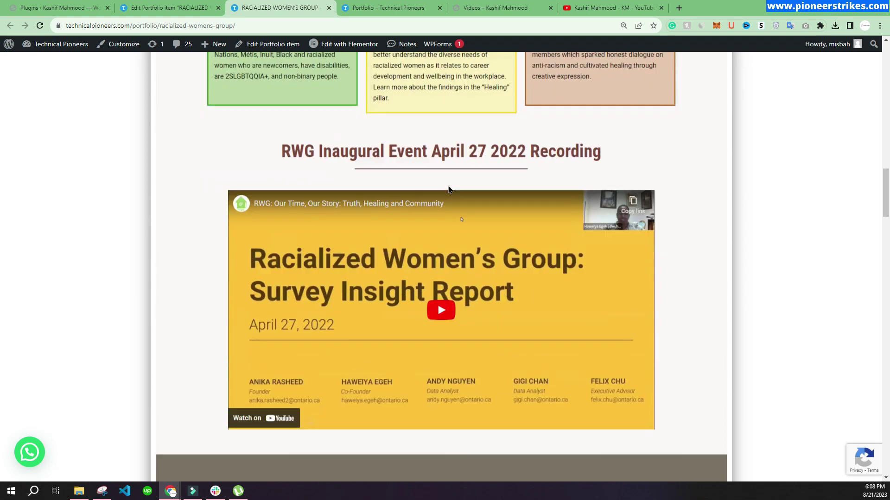
scroll(449, 188, down, 20)
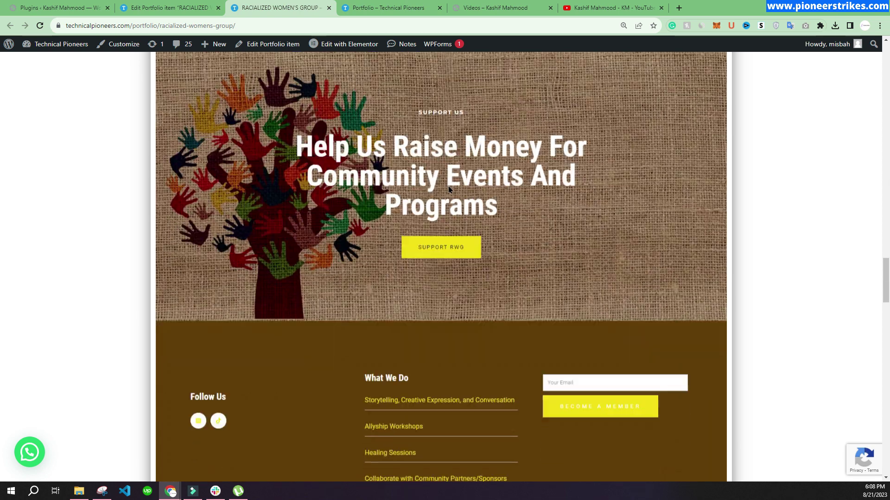
scroll(449, 190, down, 12)
scroll(371, 167, up, 2)
drag(295, 129, 520, 157)
click(522, 159)
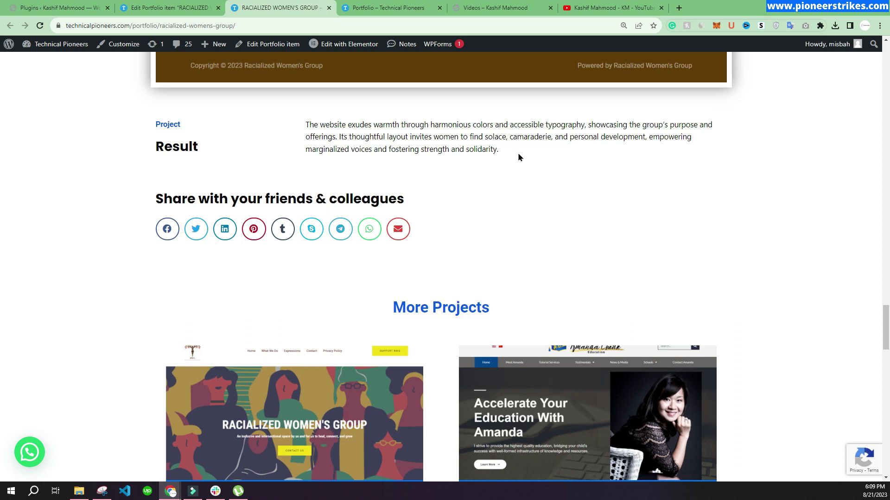
scroll(589, 190, up, 3)
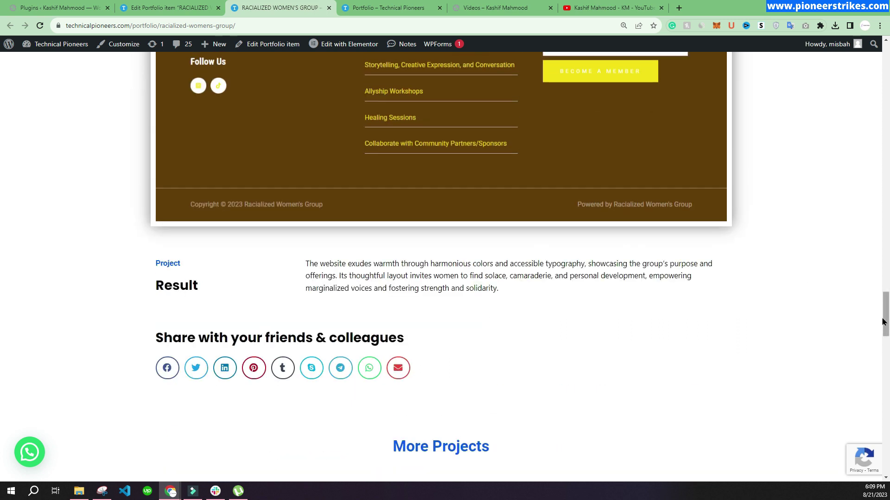
drag(885, 313, 857, 209)
key(Home)
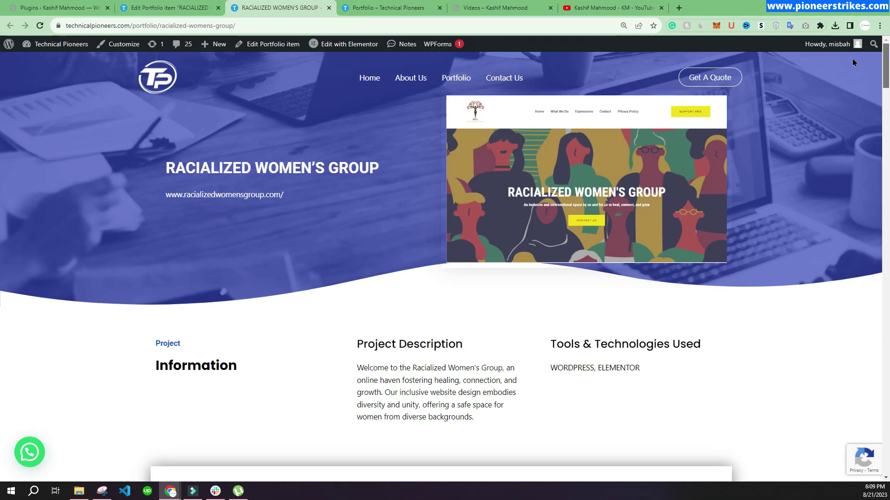
Step: Open the site's Portfolio page and examine the first entry's image, title, live URL and View Item link
click(449, 81)
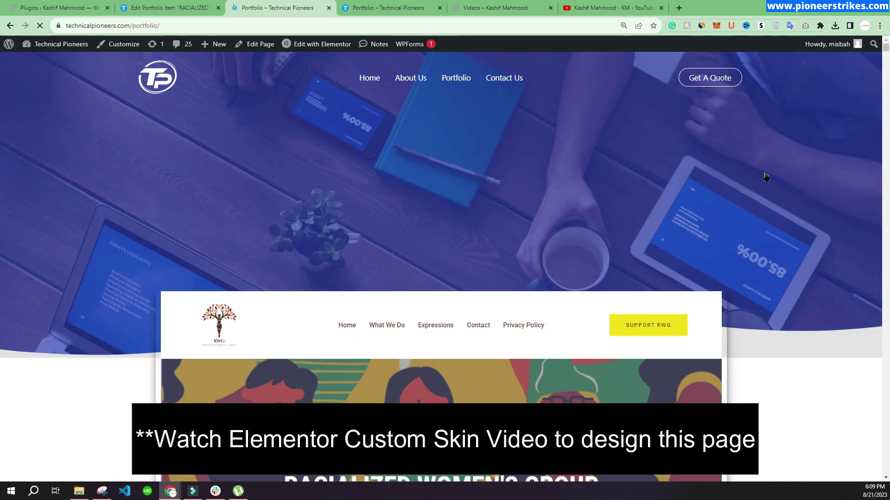
scroll(467, 204, down, 15)
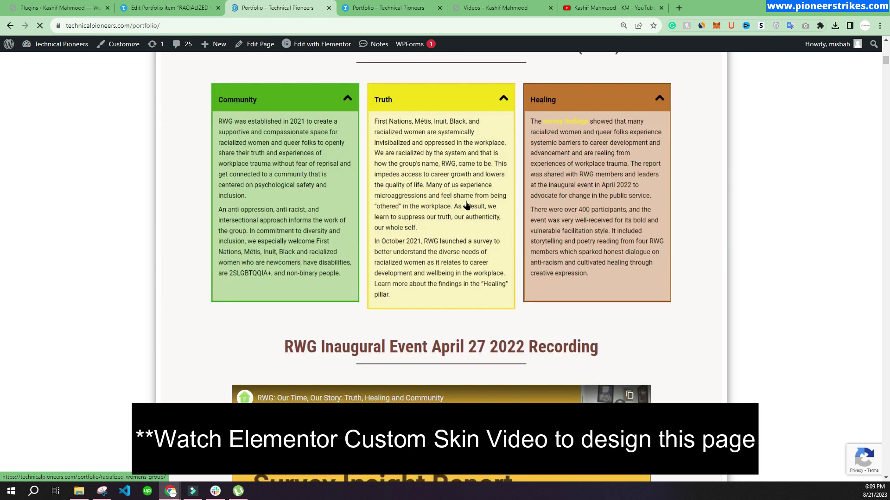
scroll(466, 204, down, 20)
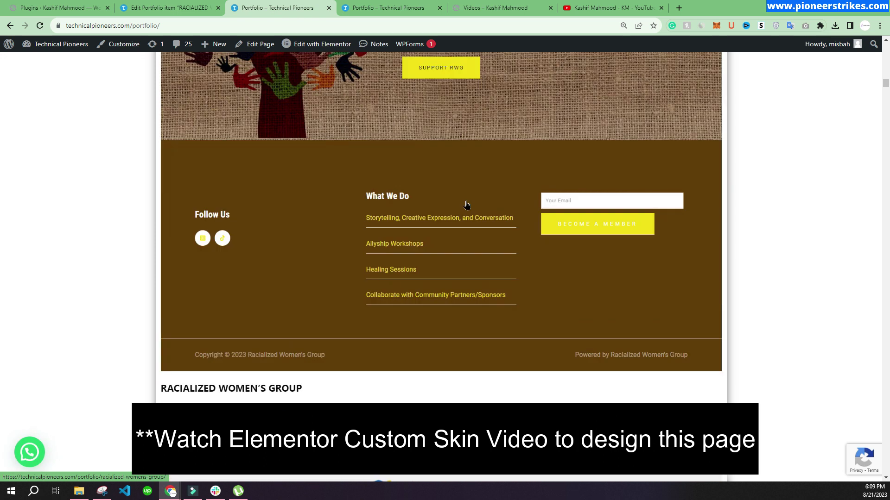
scroll(467, 205, down, 4)
drag(161, 204, 329, 209)
click(278, 236)
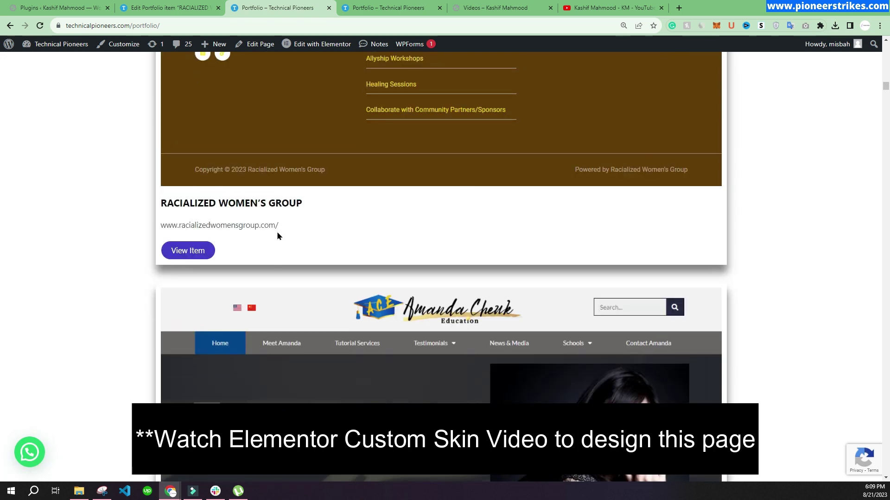
drag(278, 226, 147, 229)
click(127, 235)
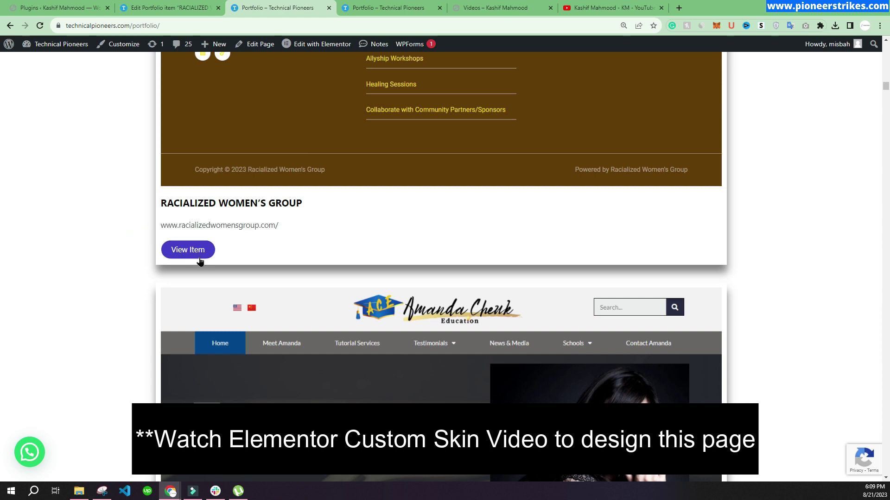
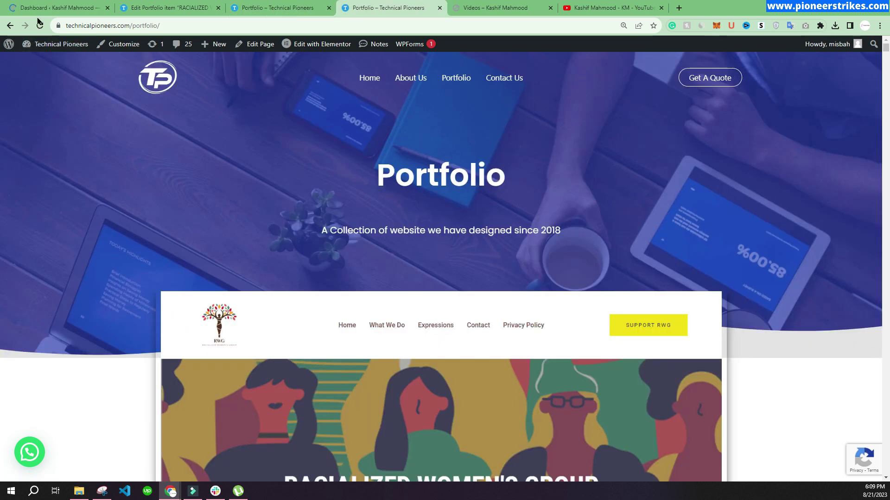
Step: Return to the personal site's dashboard, search the plugin directory for acf, and install and activate Advanced Custom Fields (ACF)
click(51, 7)
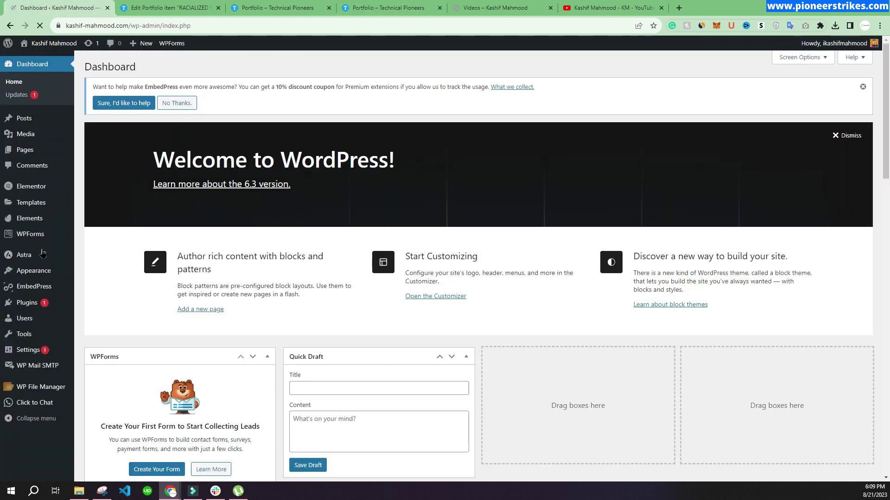
mouse_move(28, 302)
click(107, 322)
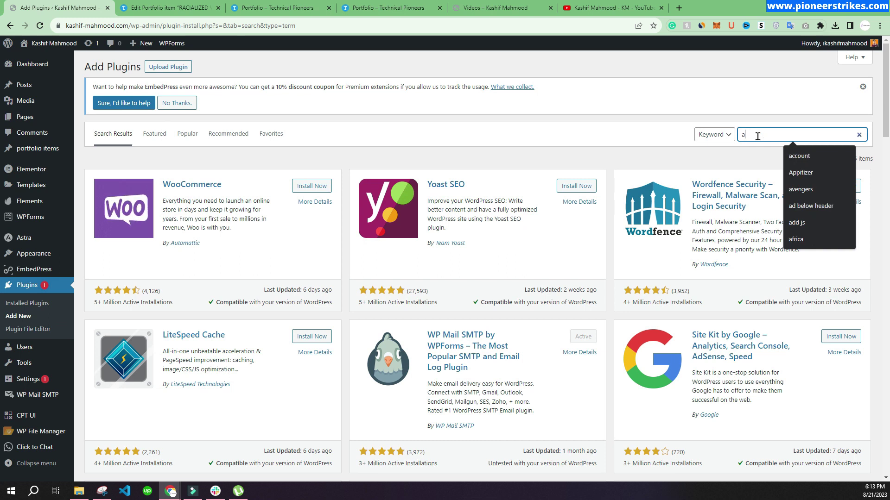
text(cf)
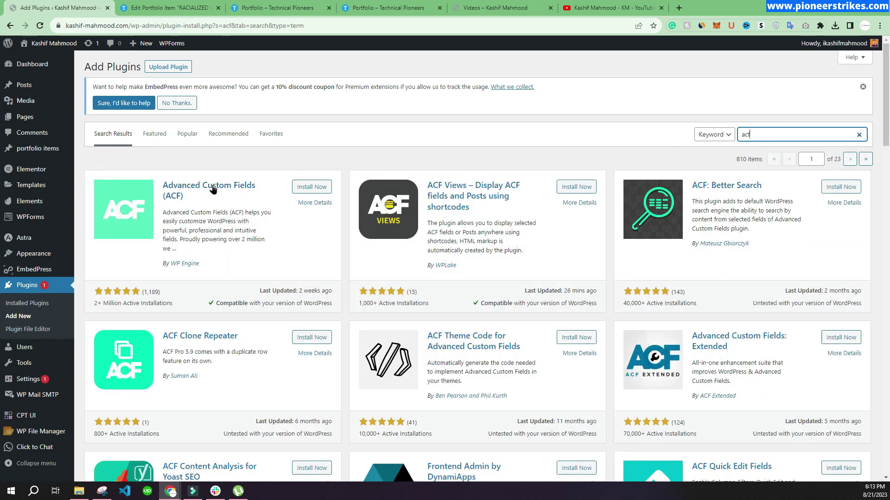
click(308, 188)
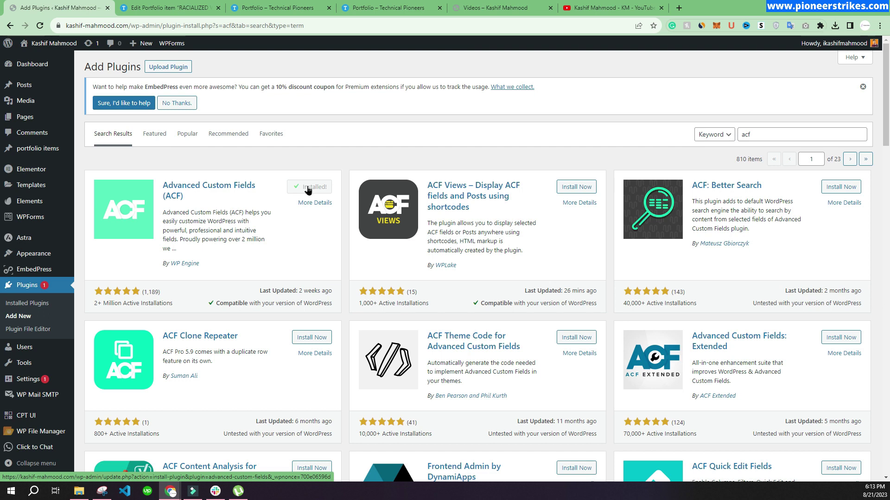
click(307, 187)
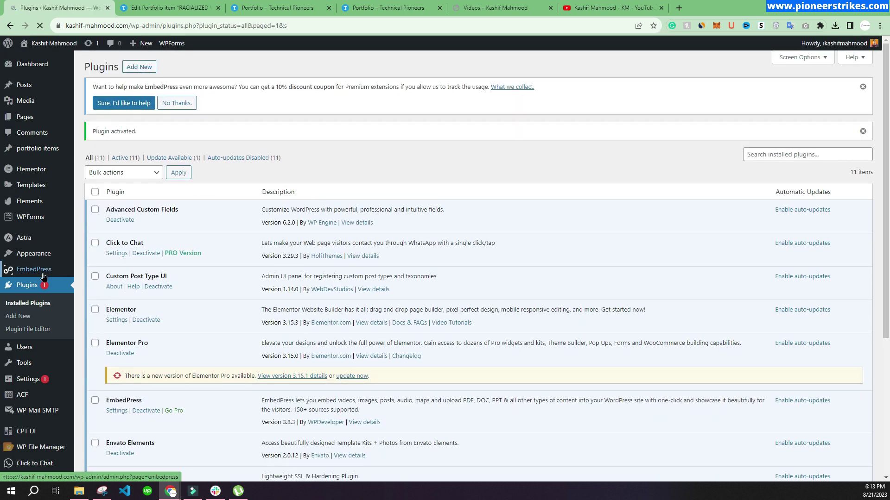
Step: Start a new field group in ACF and check the field types available for its first field
scroll(44, 278, down, 3)
mouse_move(30, 389)
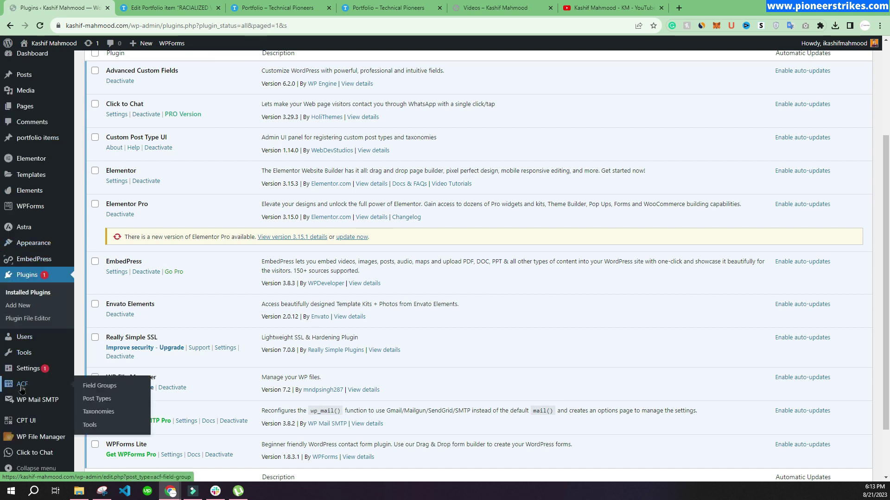
click(104, 389)
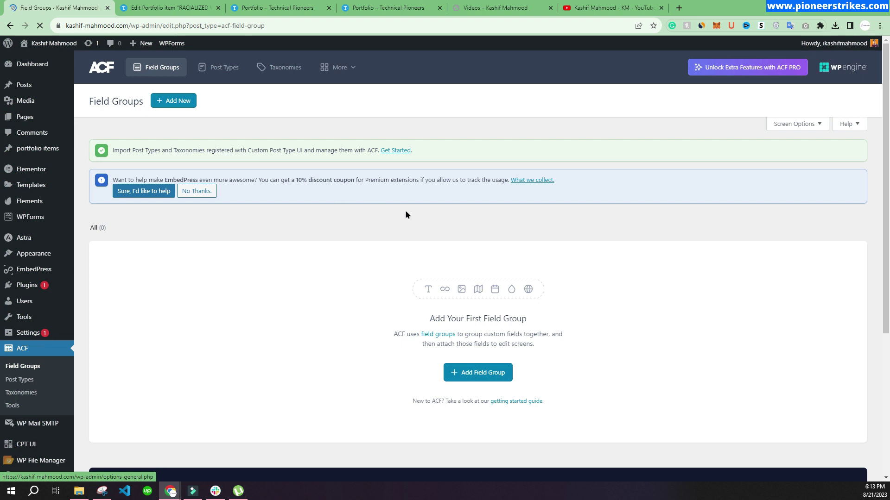
scroll(469, 320, down, 2)
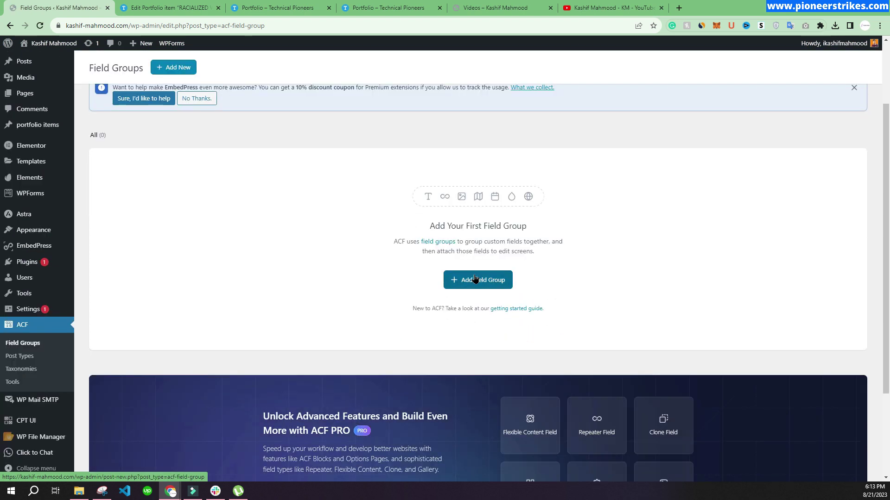
click(474, 288)
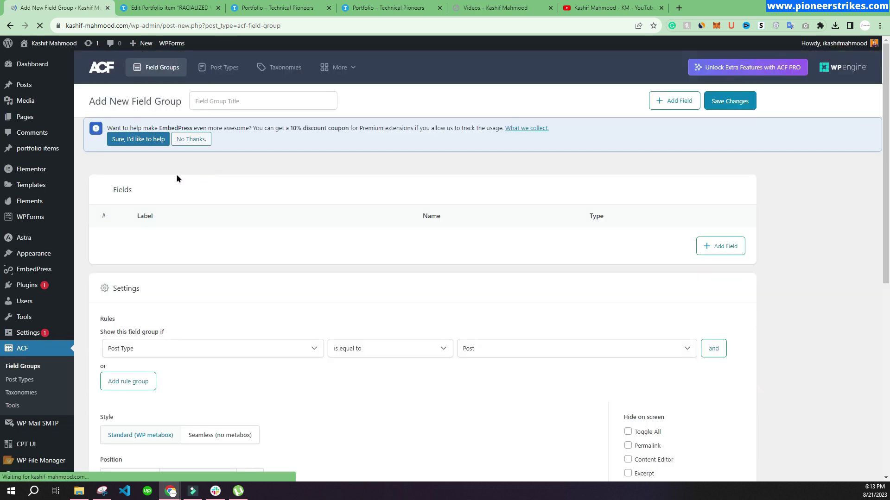
scroll(178, 169, down, 2)
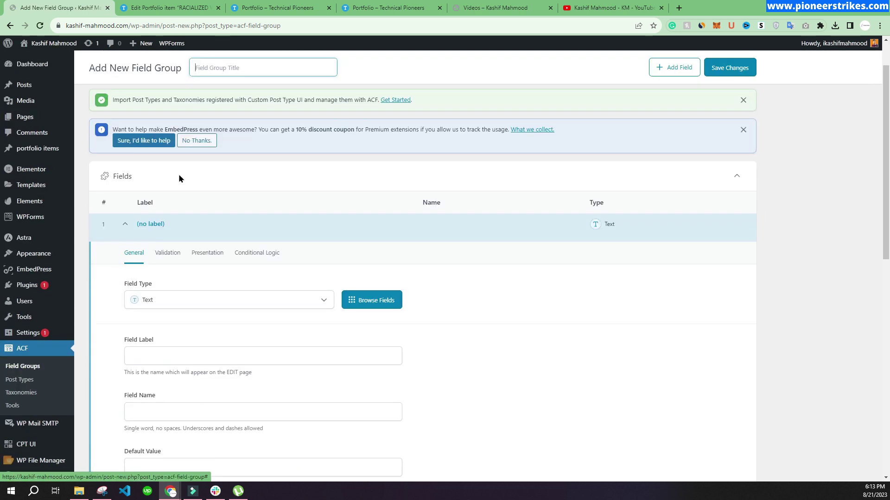
scroll(172, 199, down, 2)
click(204, 216)
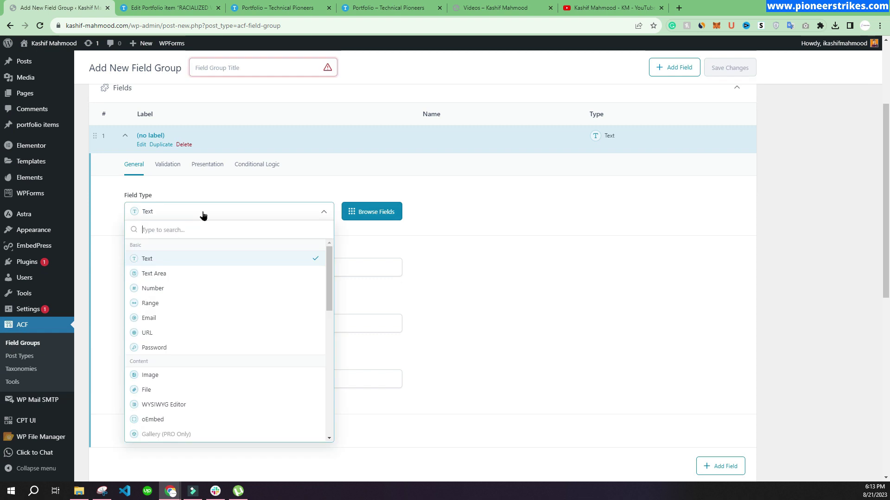
click(203, 215)
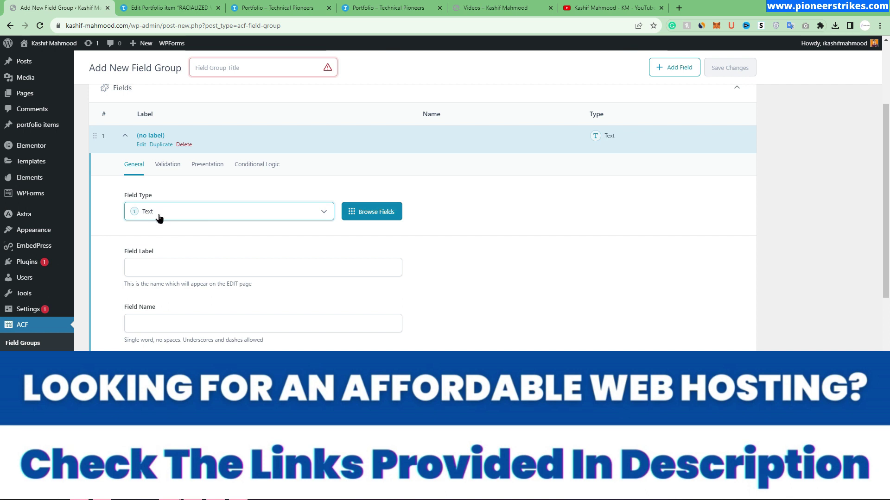
Step: Examine the reference portfolio item's Live URL, Tools & Technologies Used and Result fields and compare them with the ACF field types
click(184, 5)
drag(139, 254, 47, 254)
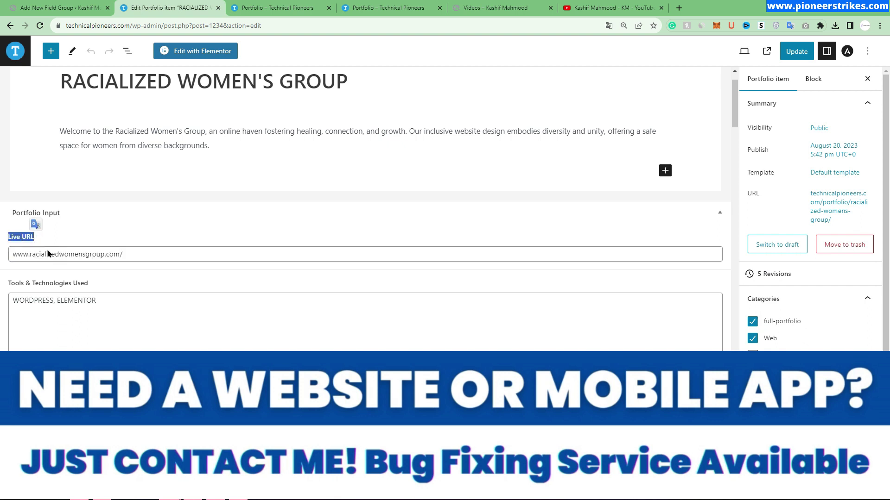
drag(101, 284, 8, 283)
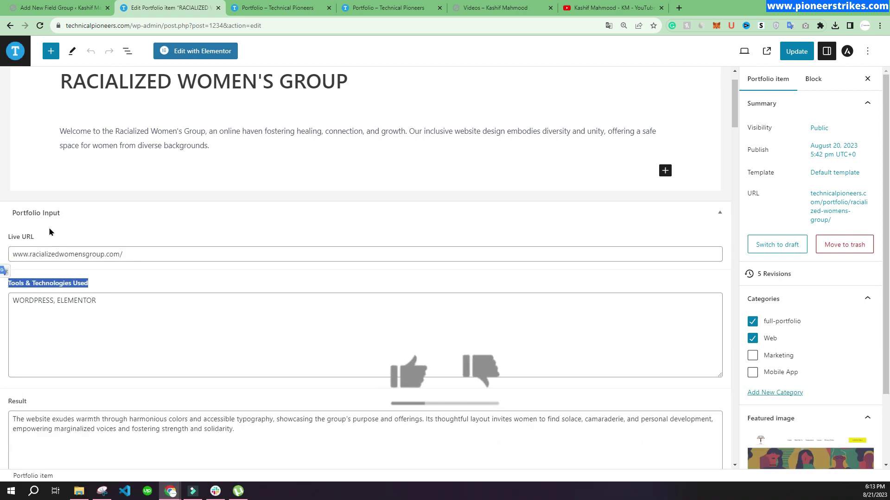
scroll(101, 310, down, 2)
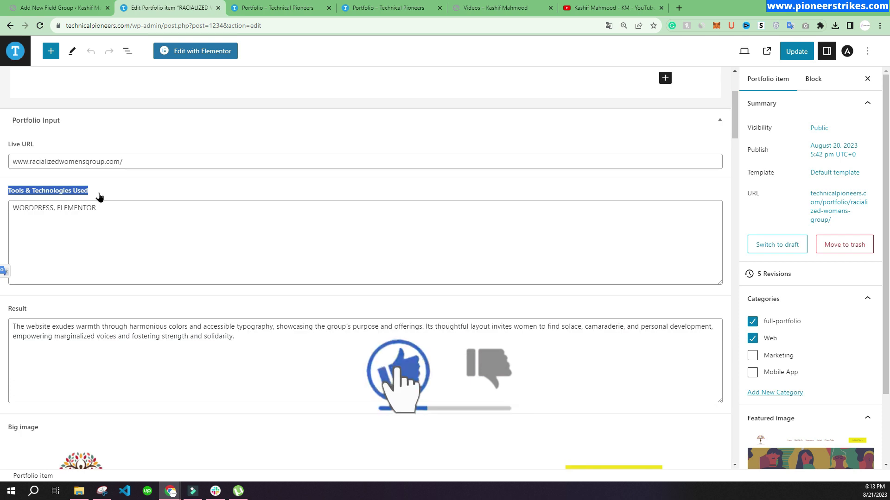
drag(46, 309, 7, 309)
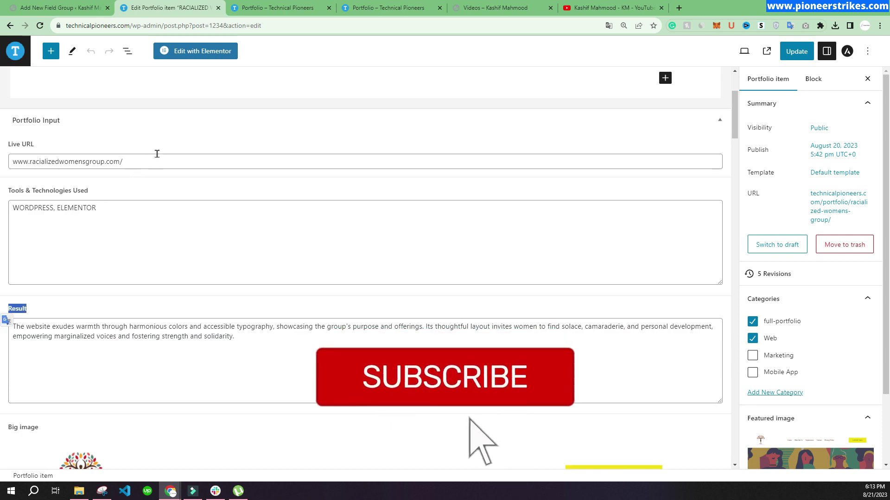
click(60, 5)
click(218, 219)
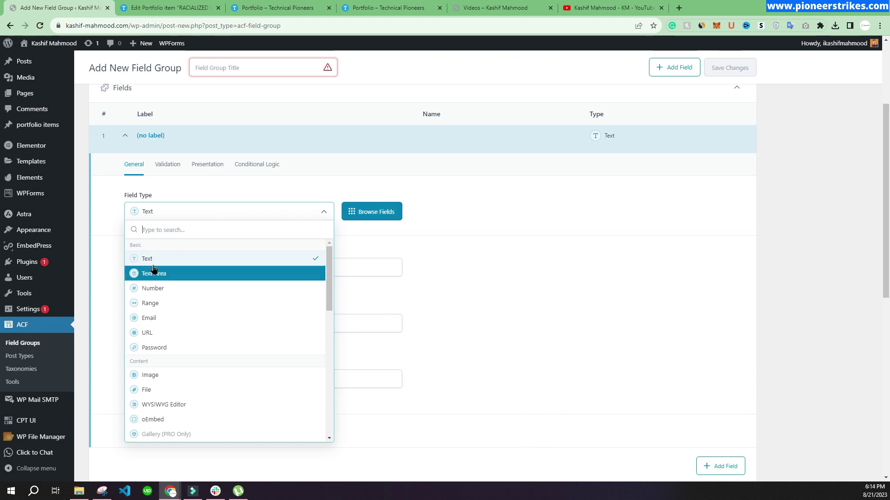
click(153, 7)
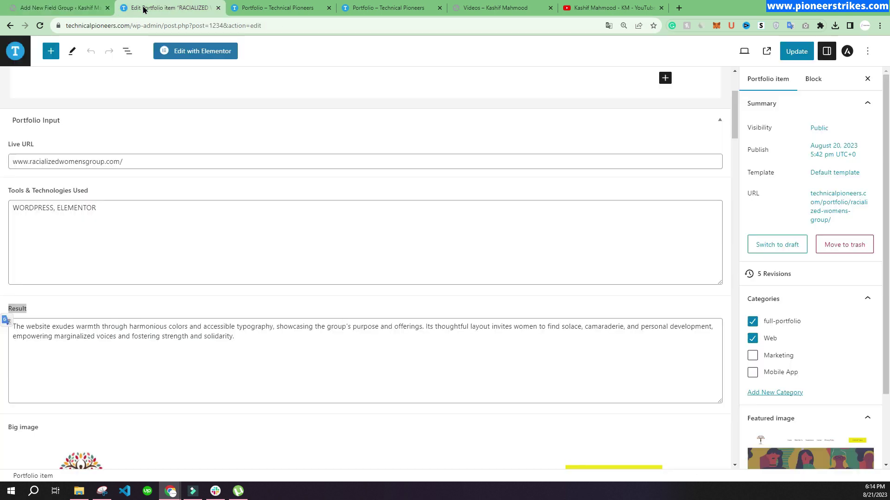
drag(132, 162, 6, 161)
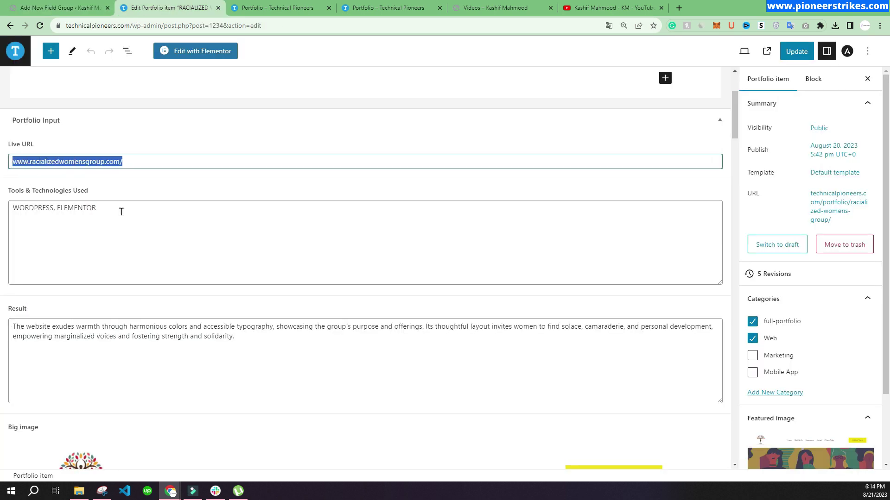
drag(121, 212, 7, 199)
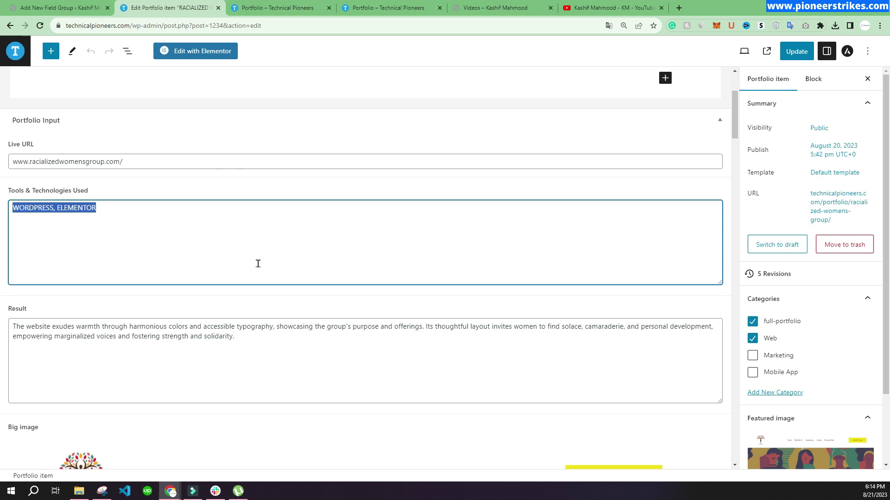
Step: Set the new group's first field to the Text type, label it "live url" and fill in its matching field name
click(51, 8)
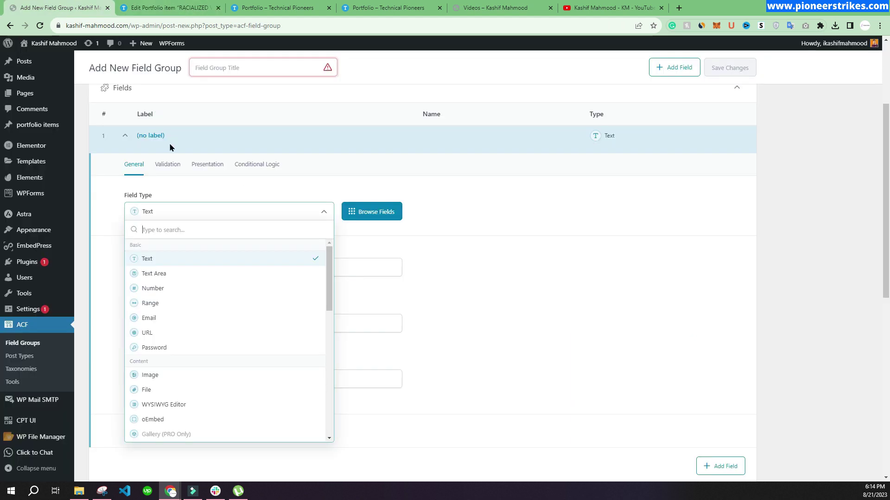
click(144, 259)
click(155, 267)
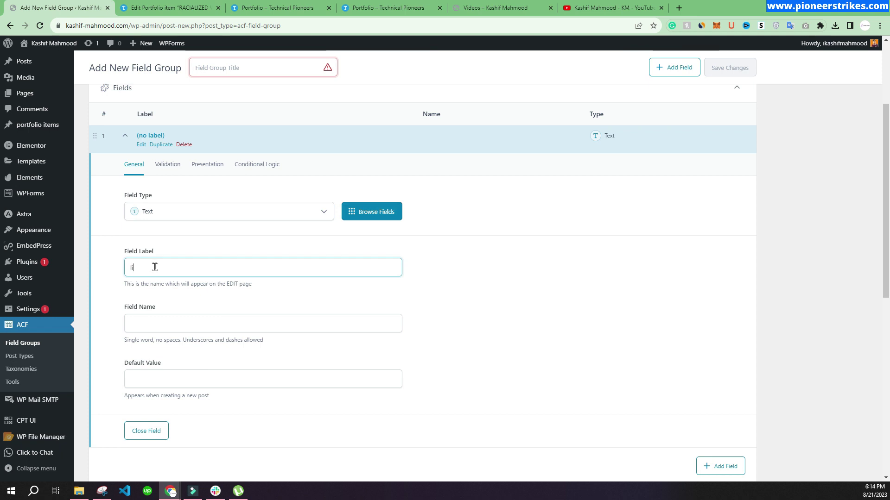
text(live url)
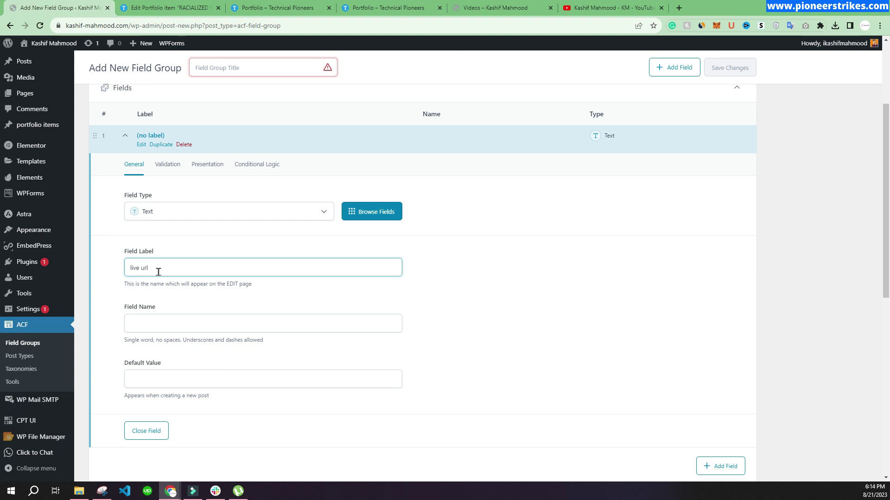
click(149, 321)
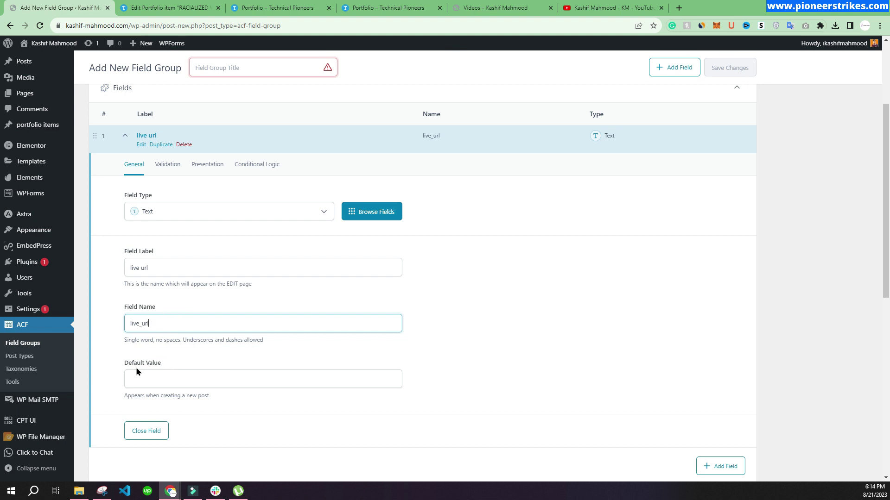
scroll(143, 383, down, 1)
click(158, 333)
scroll(463, 369, down, 1)
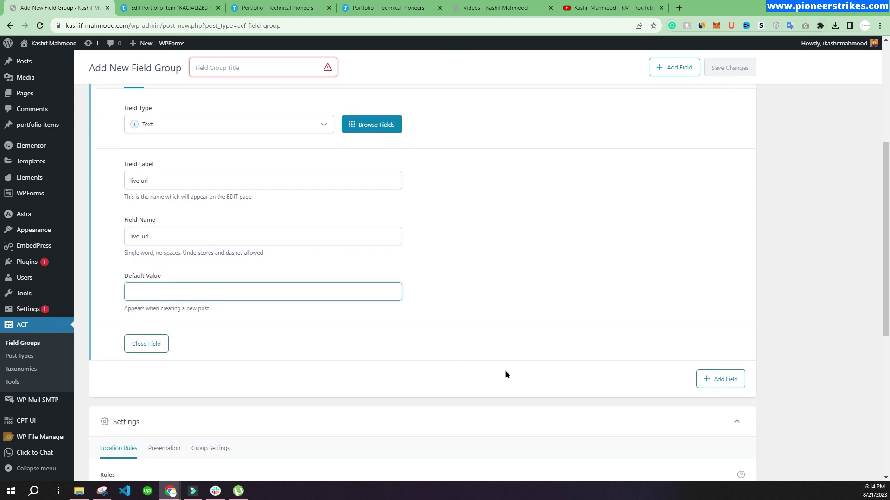
scroll(464, 310, up, 1)
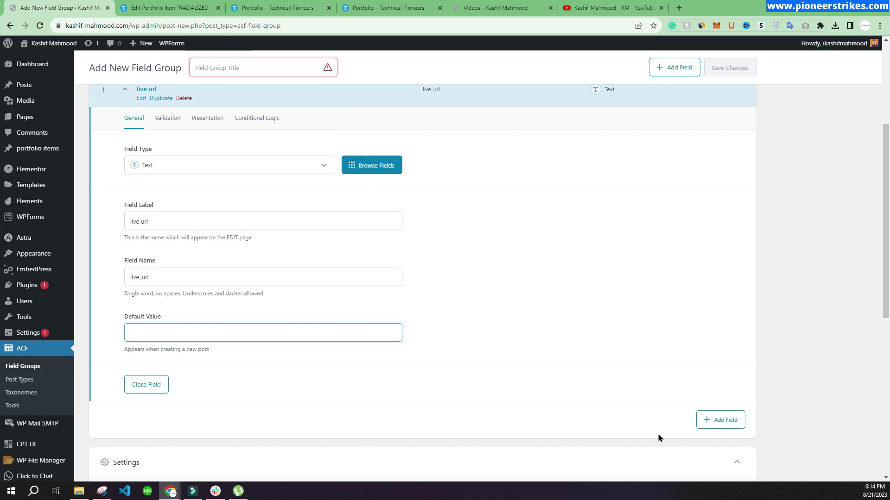
Step: Title the field group "live url" by reusing the first field's label, and save the group
click(214, 73)
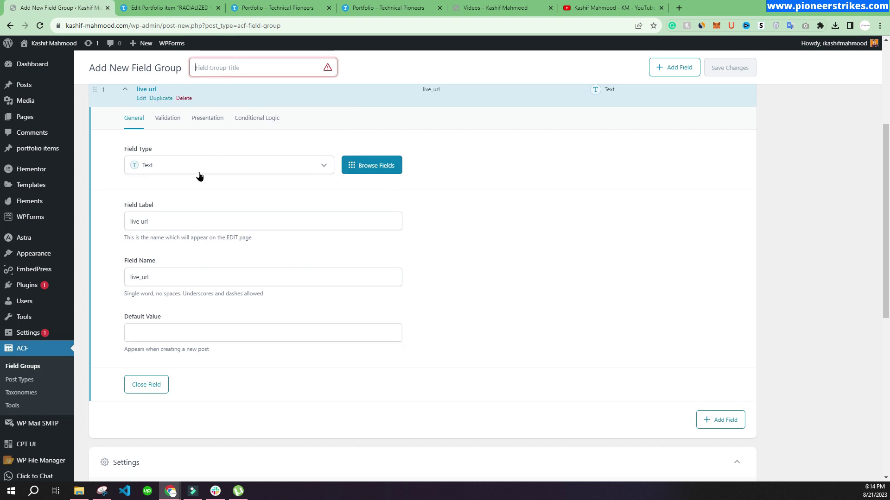
triple_click(165, 214)
key(ctrl+c)
click(232, 65)
key(ctrl+v)
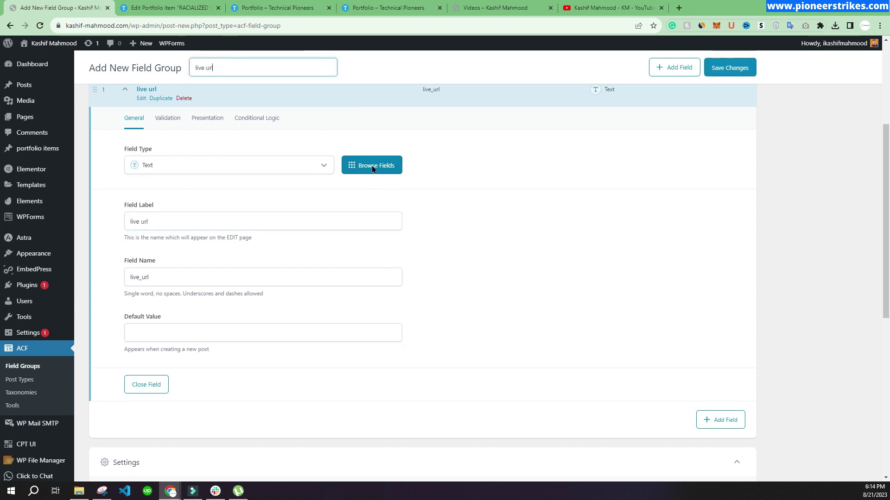
click(730, 68)
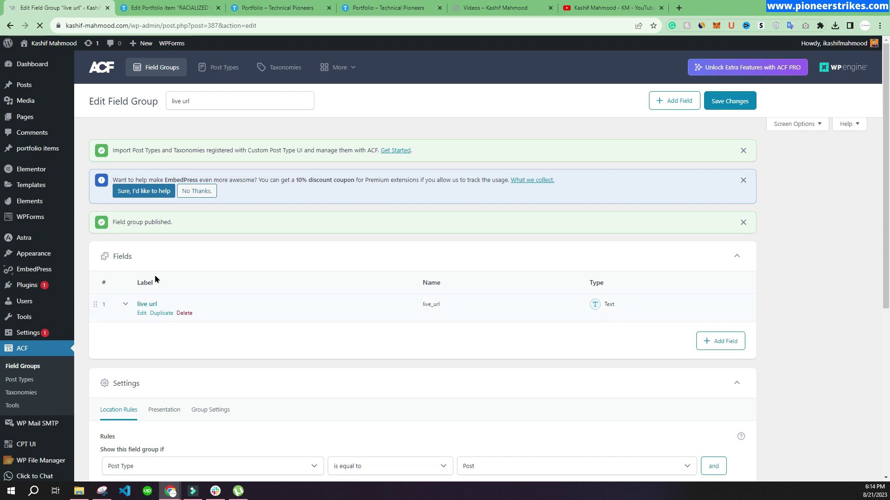
Step: Add a second field of type Text Area to the group and label it "Tools and Technologies Used"
scroll(257, 272, down, 2)
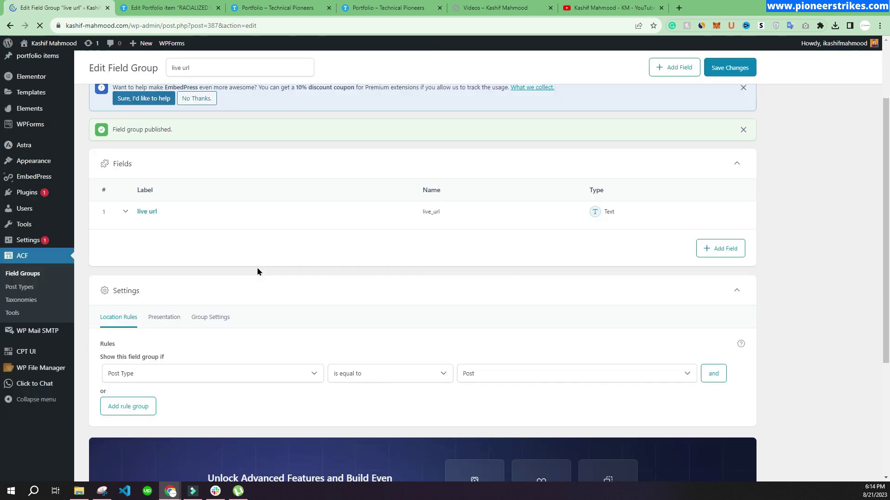
click(724, 251)
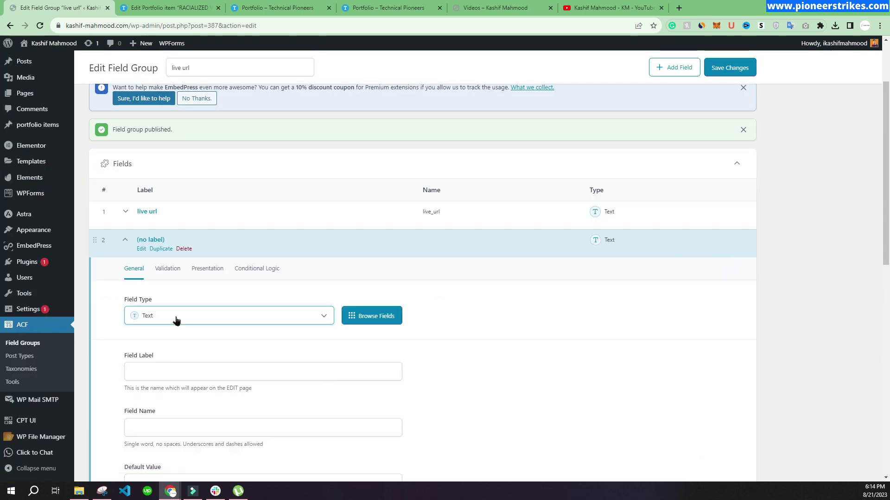
click(157, 317)
click(160, 117)
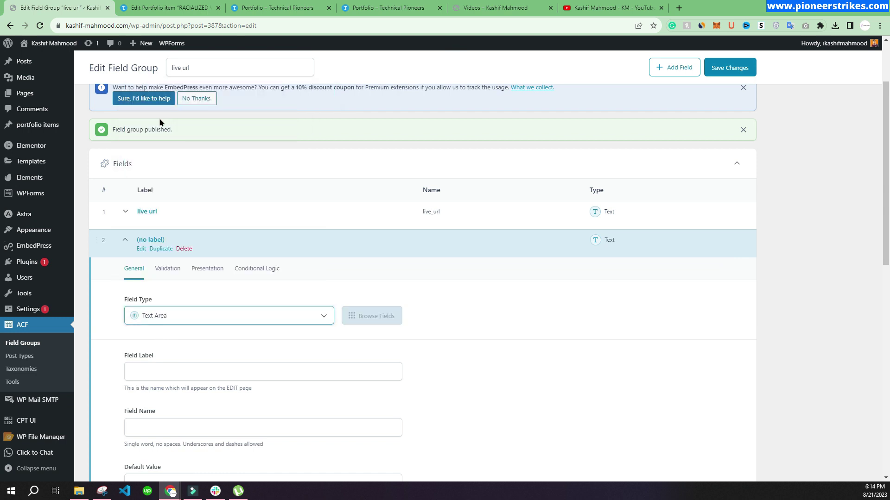
scroll(343, 277, down, 3)
click(170, 232)
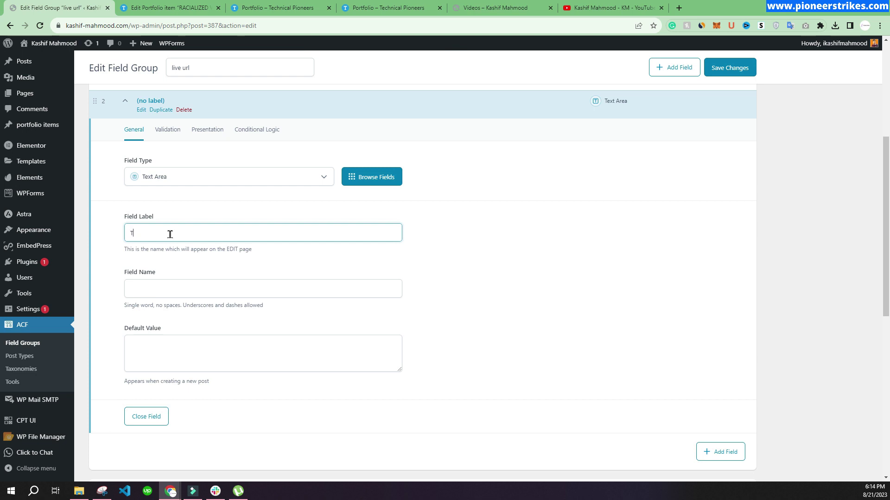
text(Tools and TechnologiesUsed)
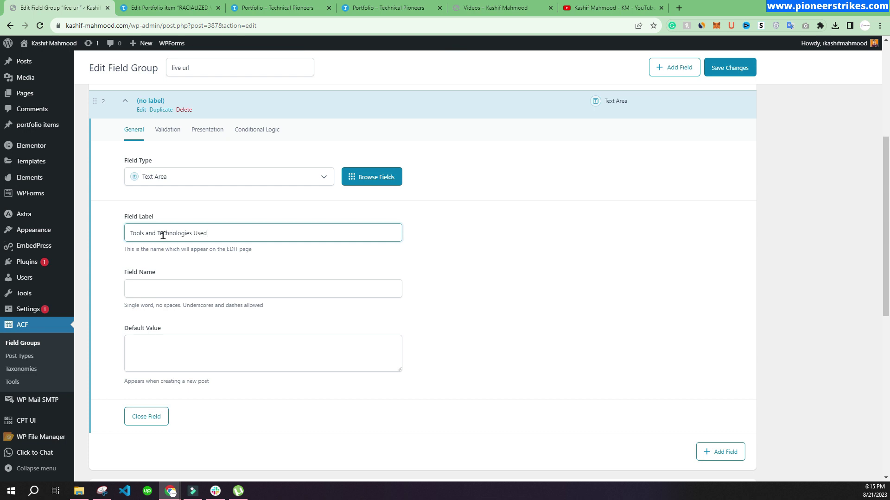
Step: Fill in the second field's name as tools_and_technologies_used to match its label
key(ctrl+a)
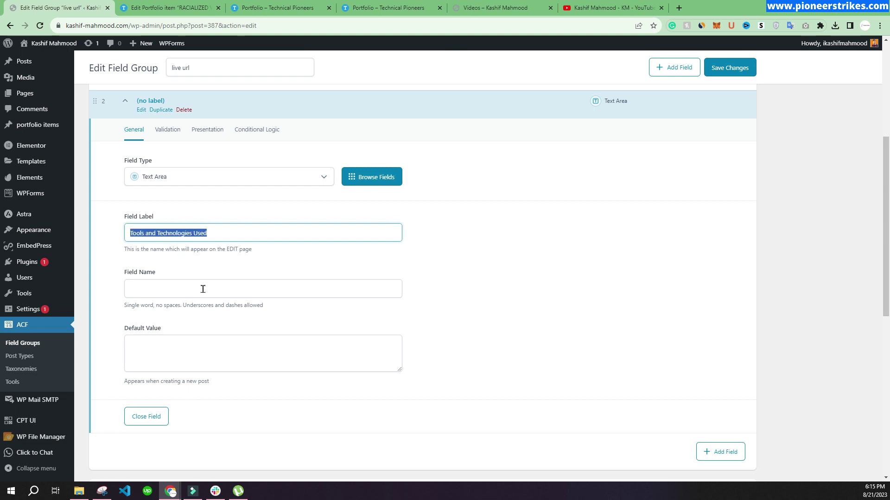
click(200, 289)
scroll(211, 341, down, 3)
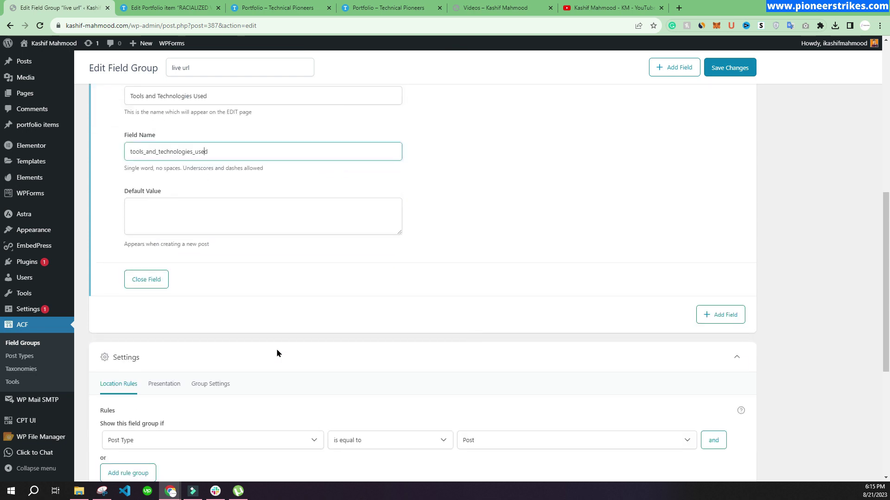
Step: Add a third field of type Text Area labelled "Result" and fill in its field name as result
click(719, 314)
click(719, 314)
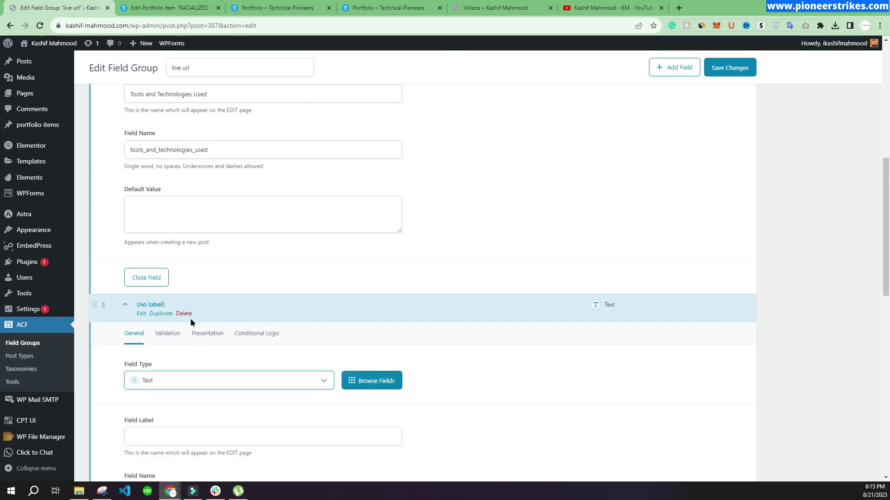
scroll(513, 278, up, 5)
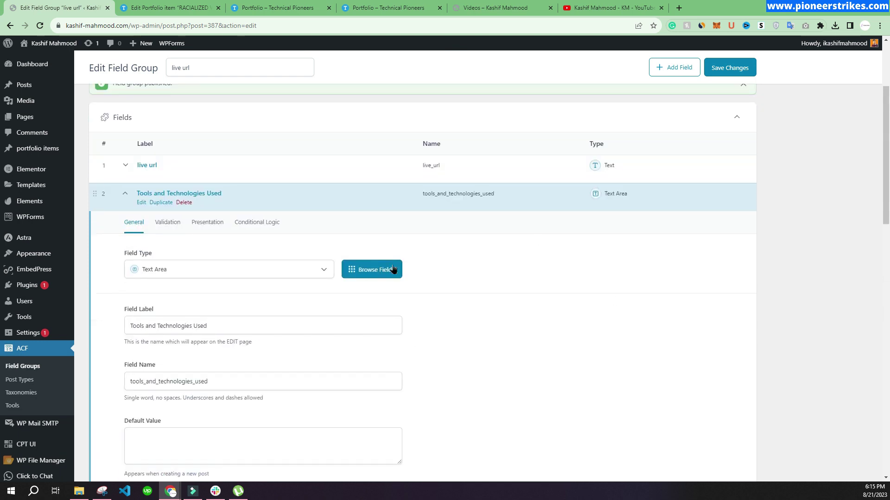
click(125, 194)
scroll(156, 285, down, 2)
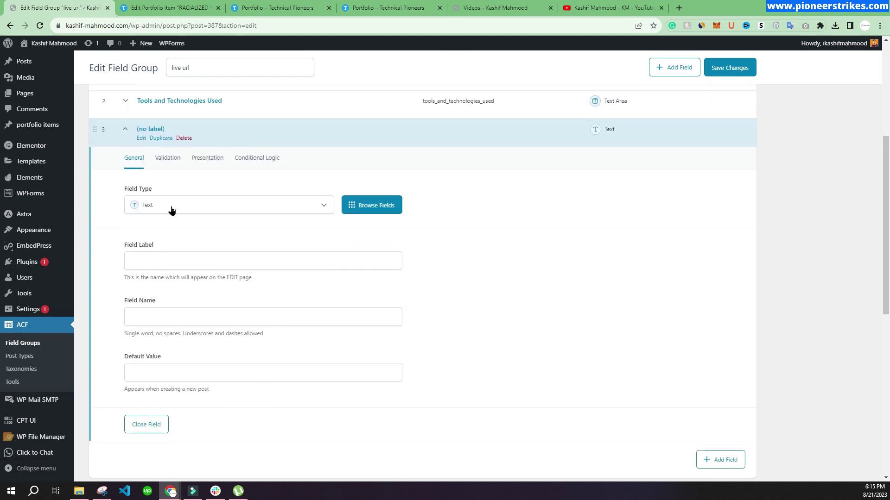
click(172, 205)
click(177, 265)
click(161, 257)
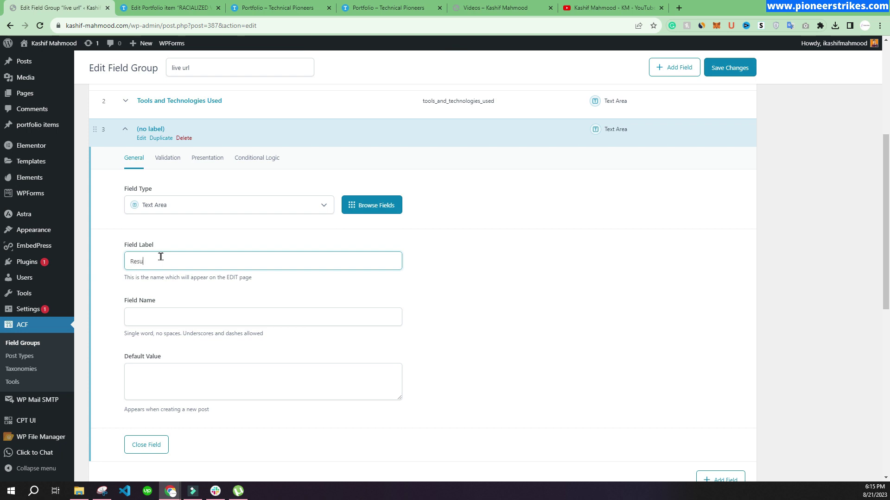
click(173, 314)
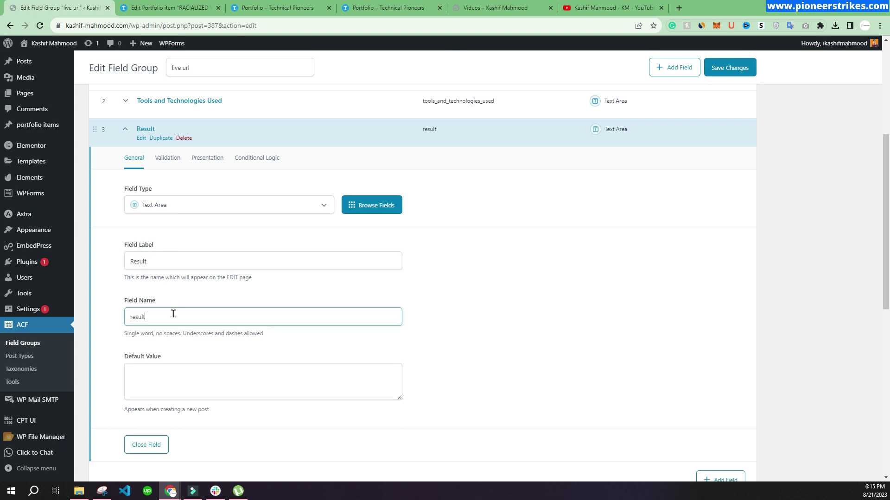
Step: Collapse the Result field's settings and save the field group
scroll(585, 332, down, 1)
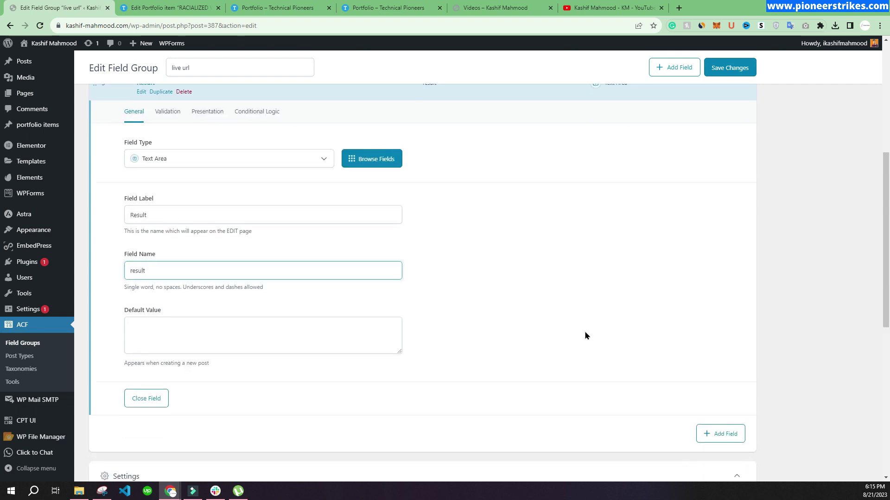
scroll(513, 216, up, 2)
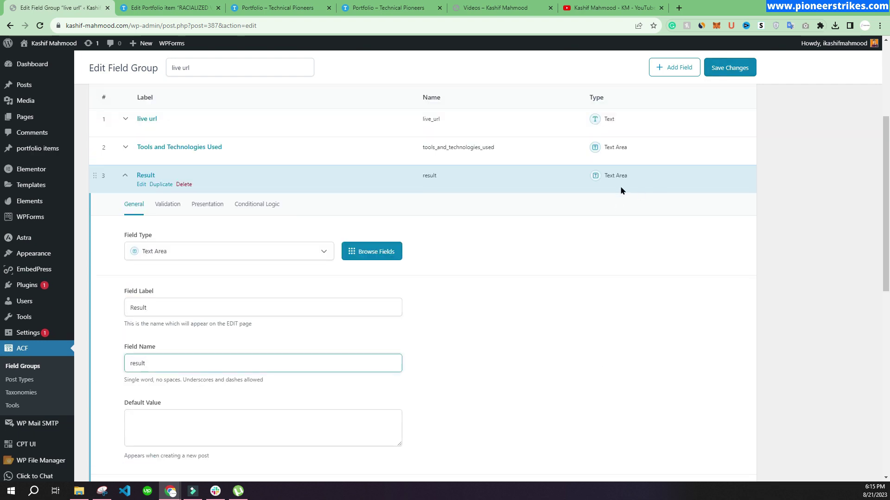
click(133, 180)
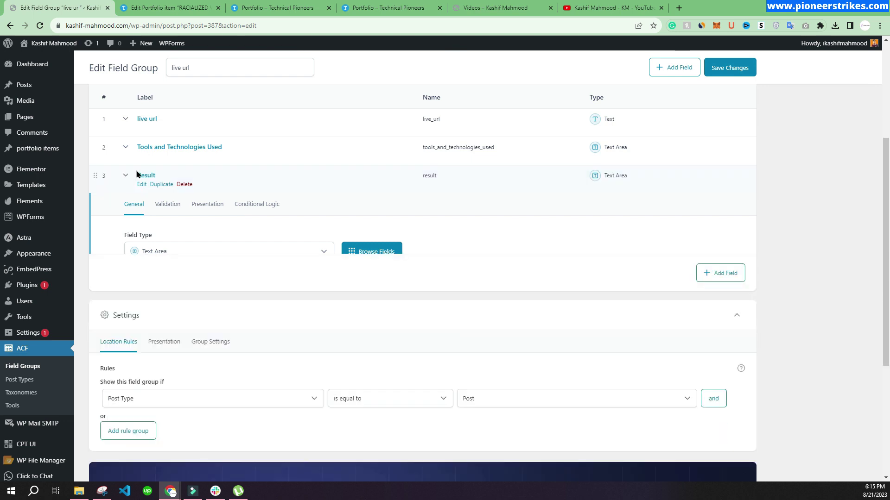
click(728, 69)
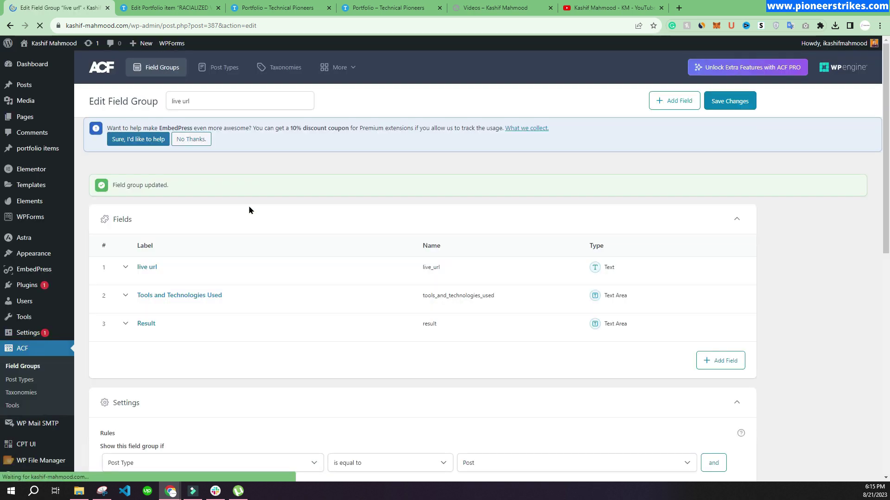
Step: Set the group's location rule to show it when Post Type is equal to portfolio item, and save the changes
scroll(211, 231, down, 3)
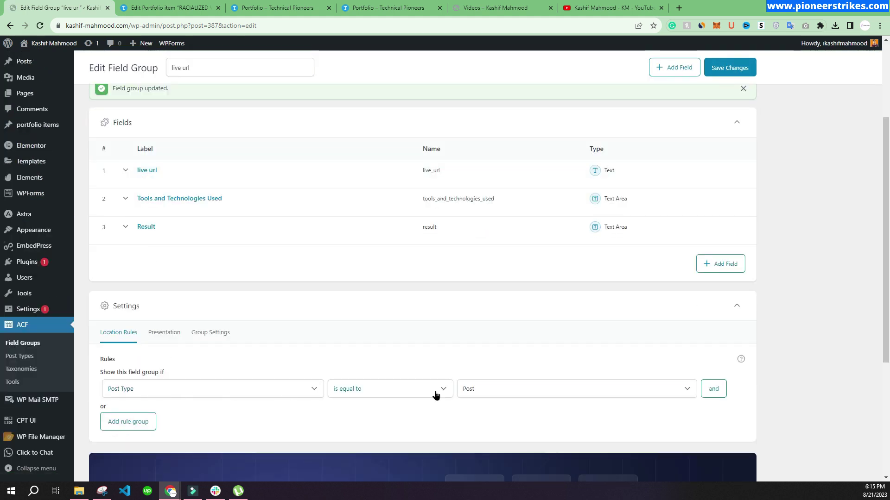
click(507, 394)
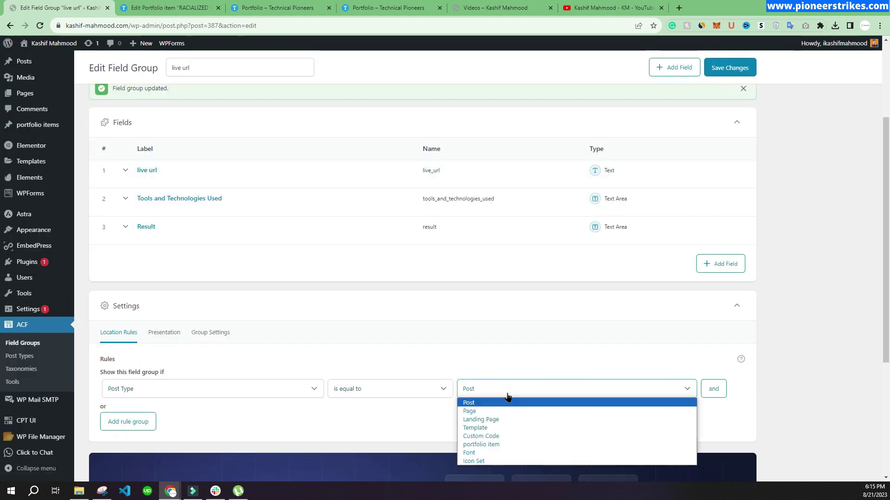
click(498, 445)
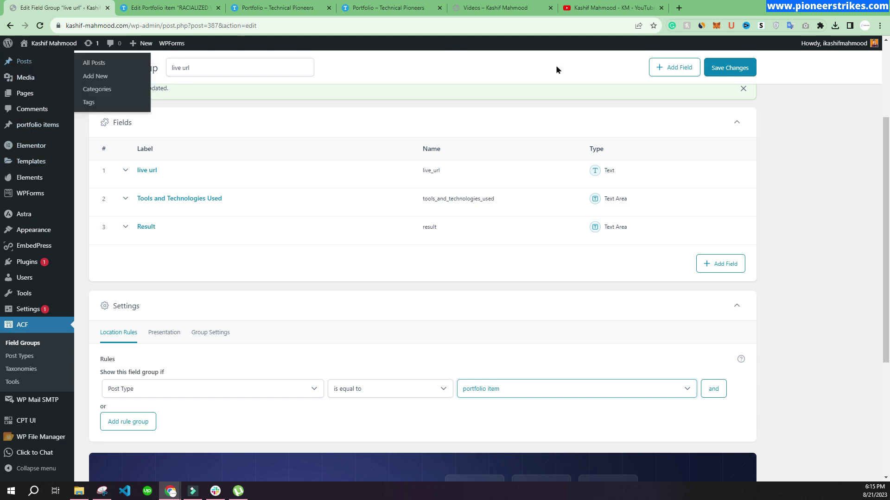
click(737, 67)
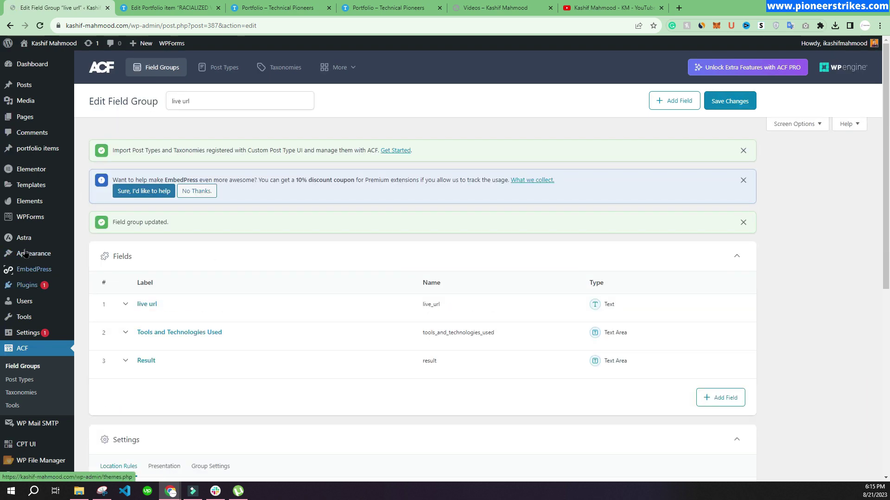
Step: Create a new portfolio item titled "Demo" with "demo" as its body paragraph
mouse_move(24, 241)
mouse_move(21, 149)
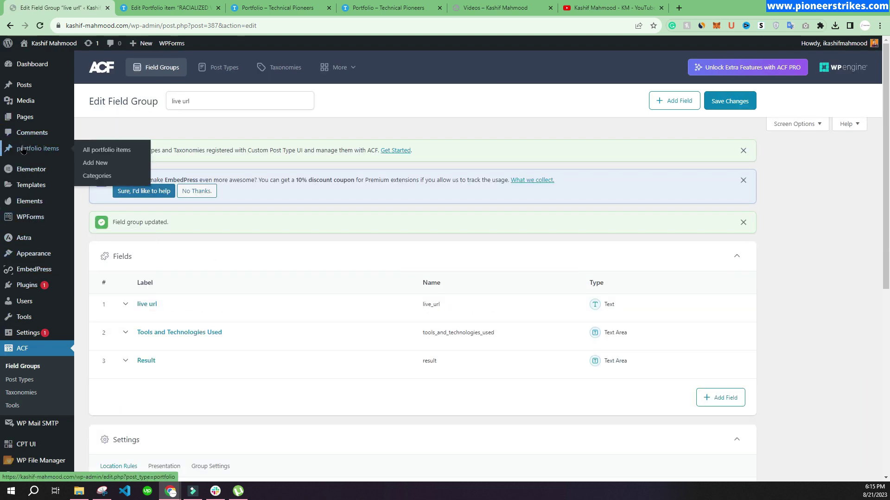
click(93, 166)
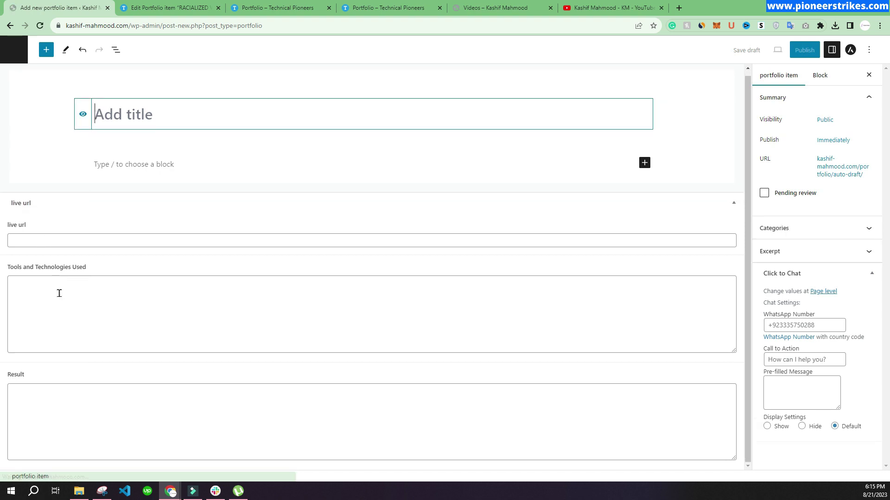
click(73, 418)
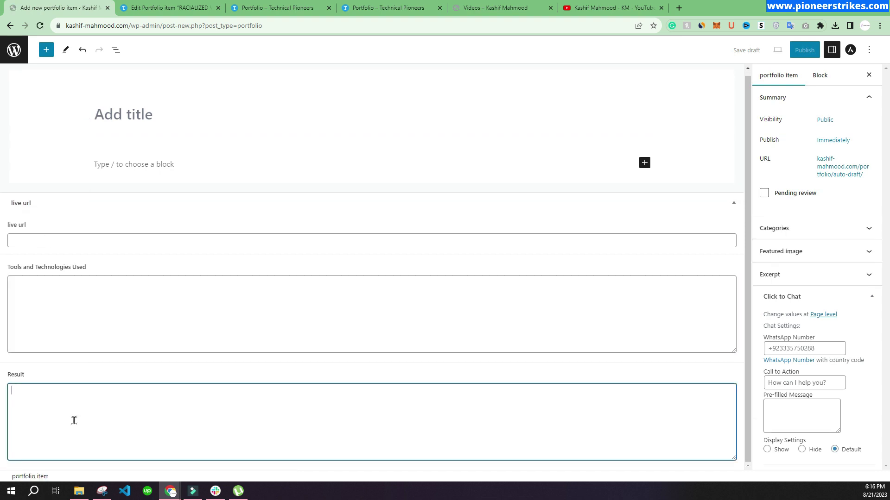
click(143, 114)
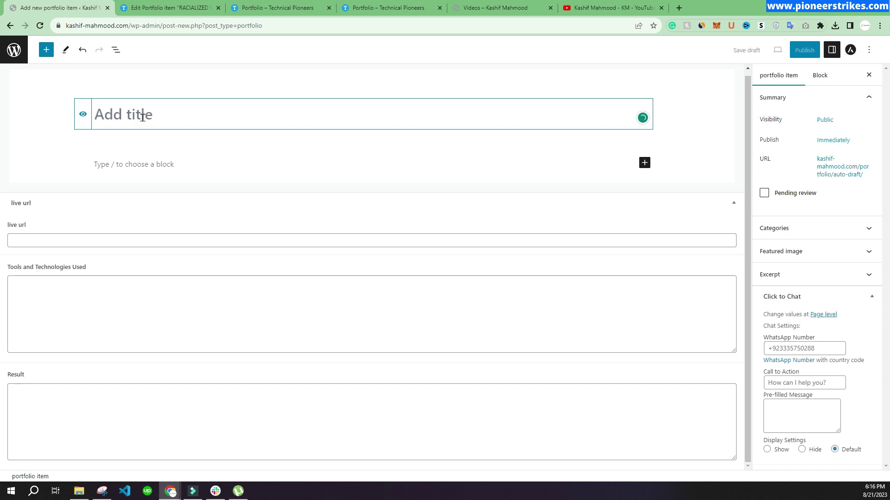
text(De)
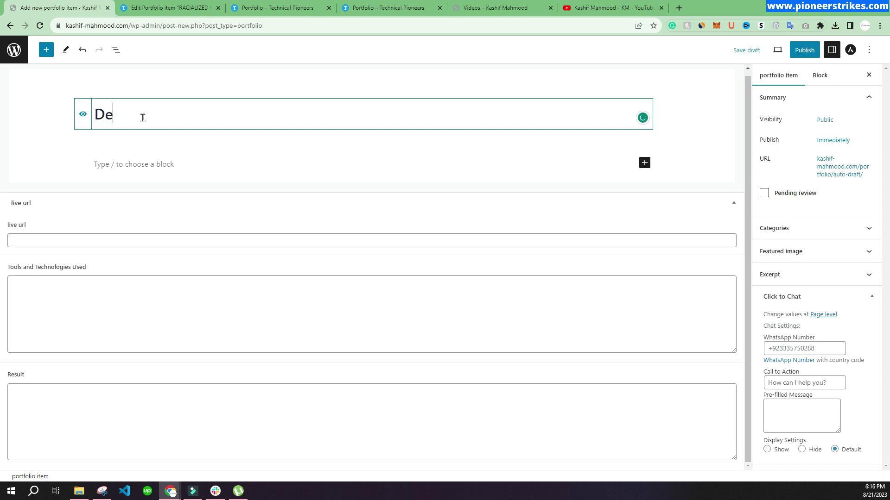
text(mo)
key(Return)
text(d)
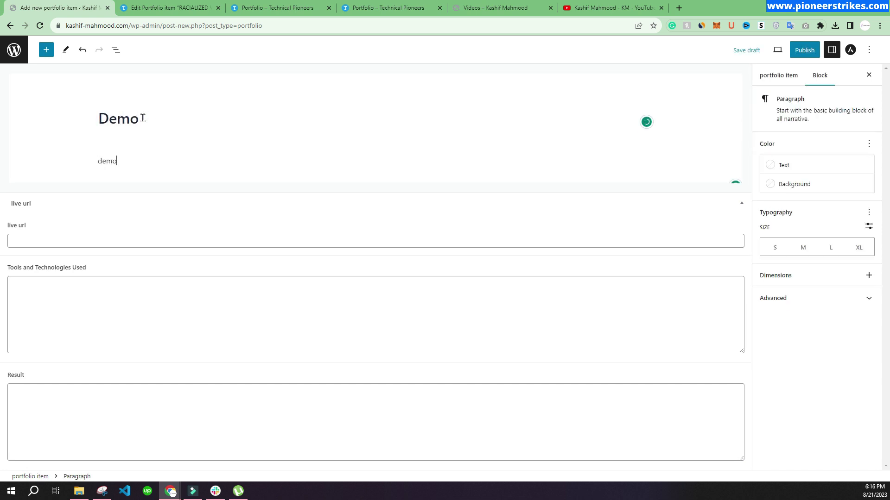
Step: Fill in the custom fields: the site's own web address as live url, "WordPress" as tools and technologies, and "Final result" as result
click(187, 241)
text(www.kas)
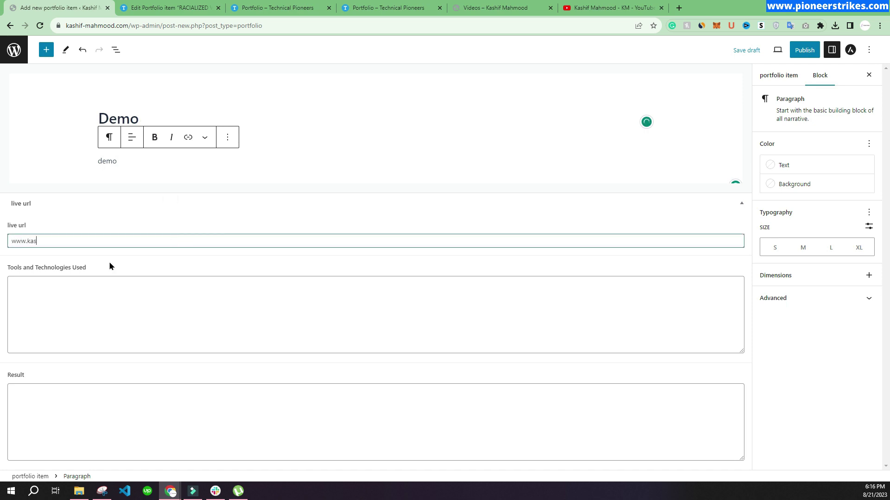
text(hif-mahmood.com)
key(Tab)
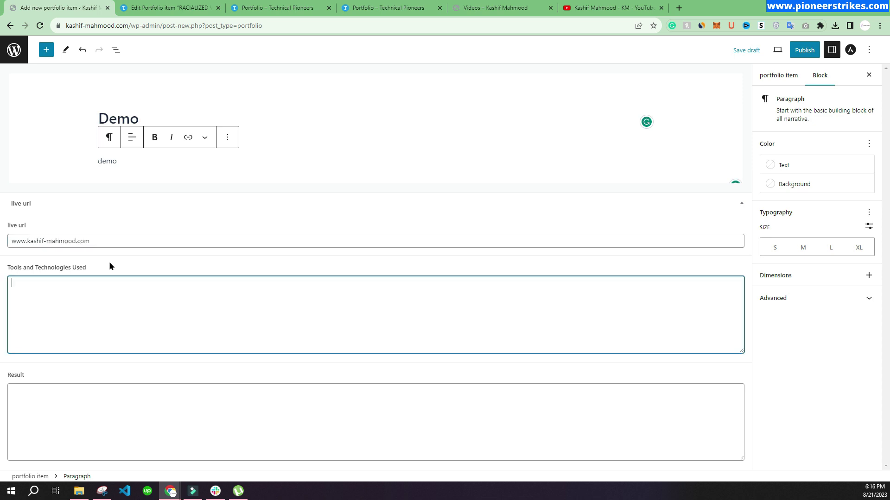
text(Worsd)
key(BackSpace)
text(dPress)
key(Tab)
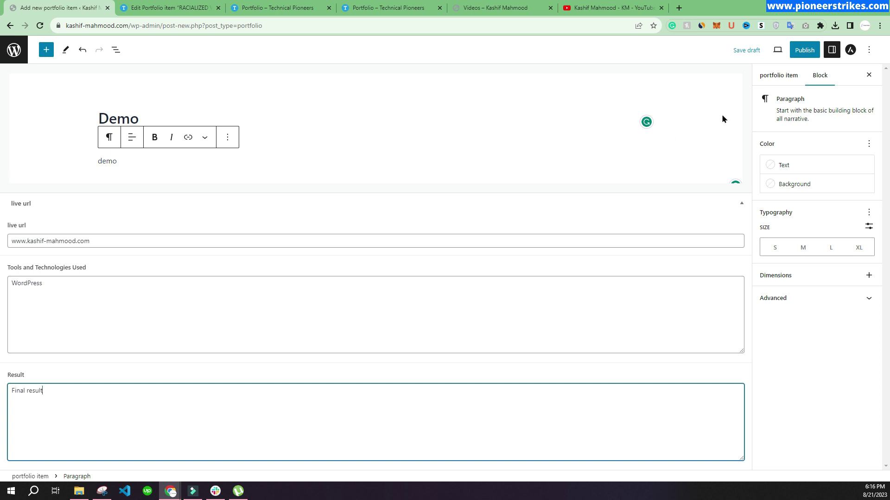
Step: Publish the Demo portfolio item and dismiss the publishing pane
click(804, 50)
click(796, 50)
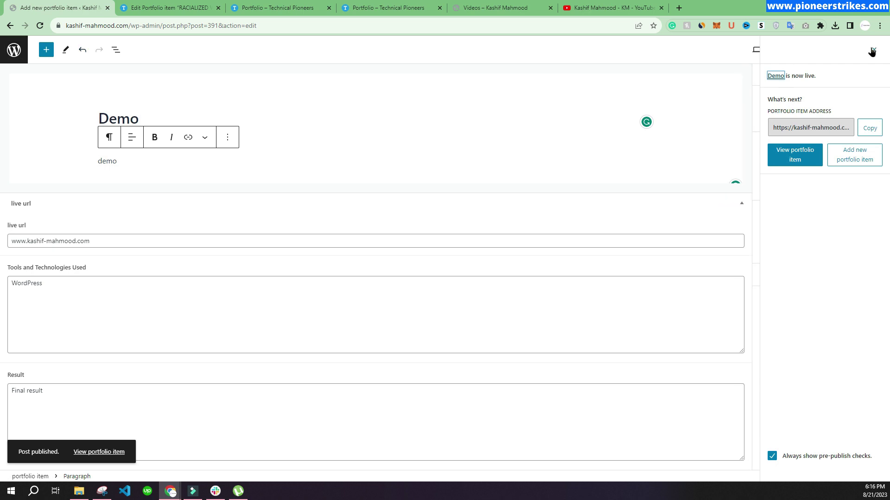
click(872, 50)
Step: Set cloudways.jpg from the media library as the Demo item's featured image and update the item
click(766, 75)
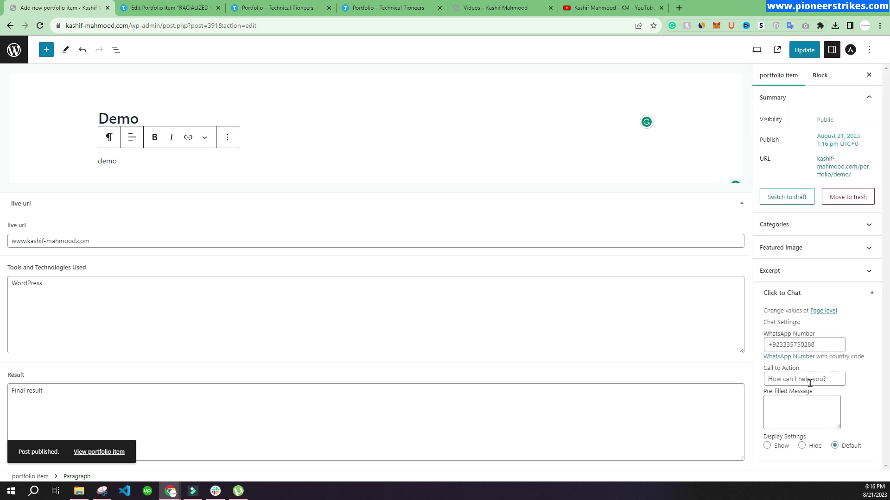
click(787, 248)
click(807, 291)
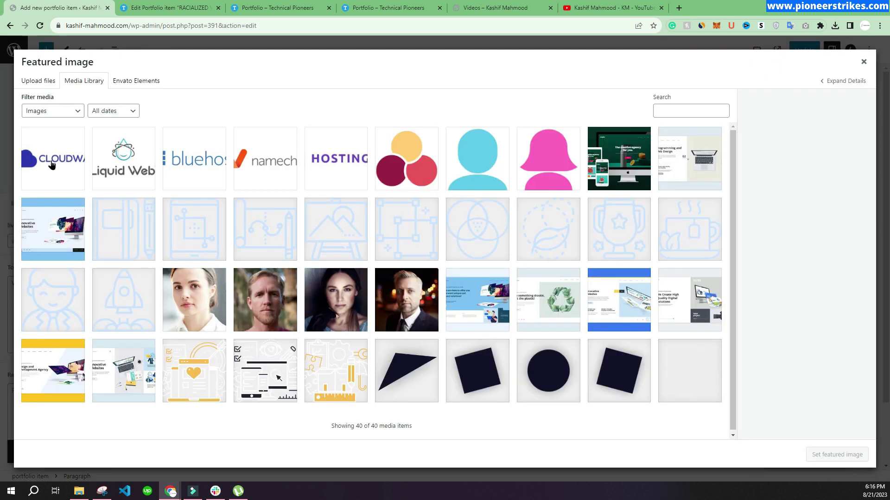
click(52, 164)
click(837, 454)
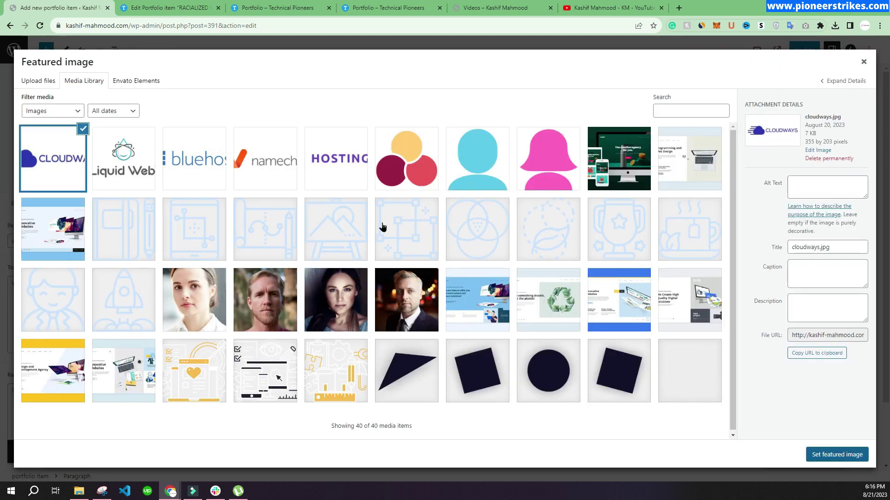
click(794, 51)
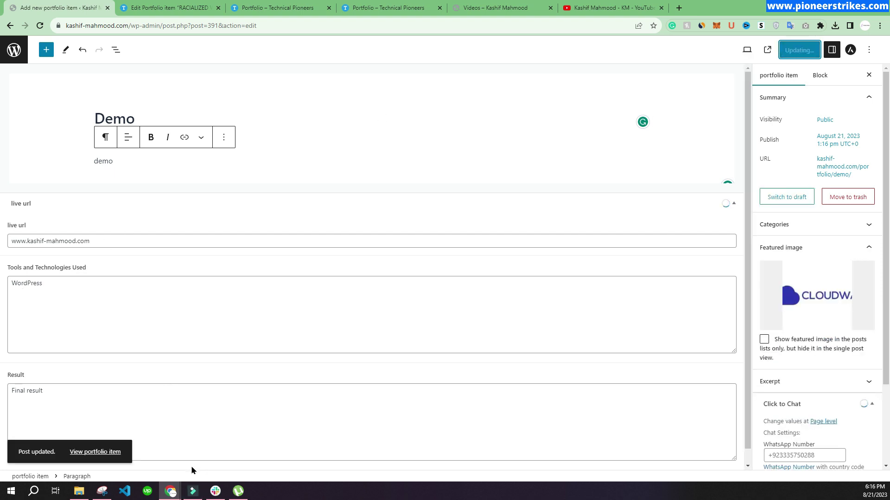
Step: Check the reference portfolio item's custom fields, and open the live url field group for editing on the personal site
click(165, 7)
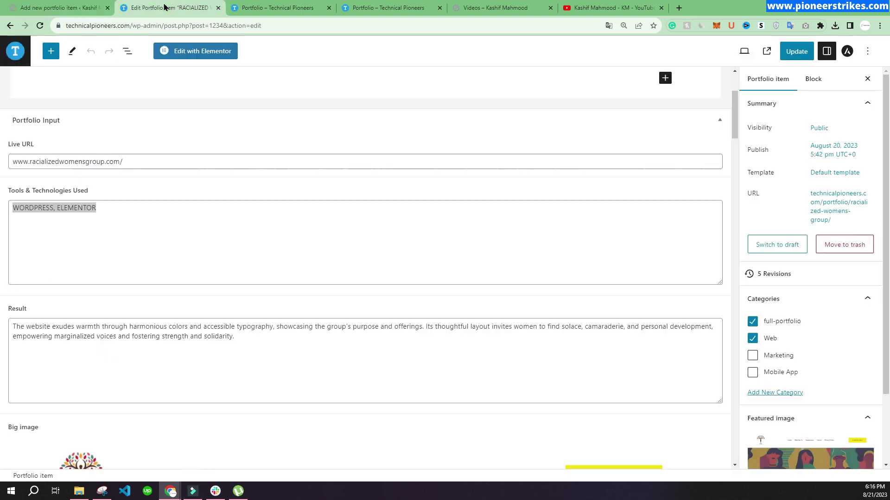
click(70, 8)
click(14, 49)
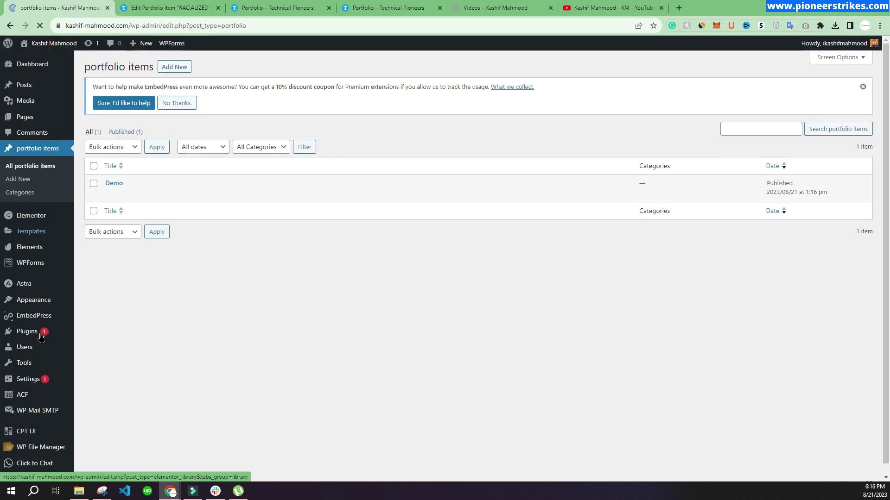
mouse_move(21, 398)
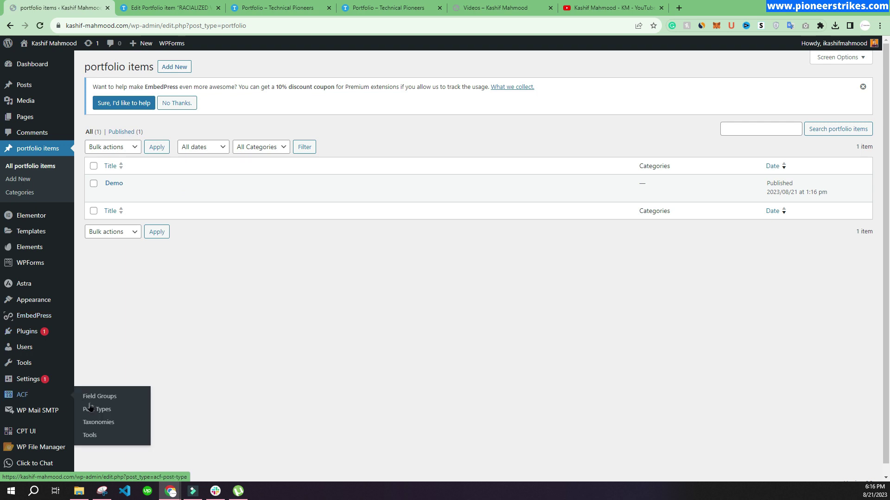
click(103, 395)
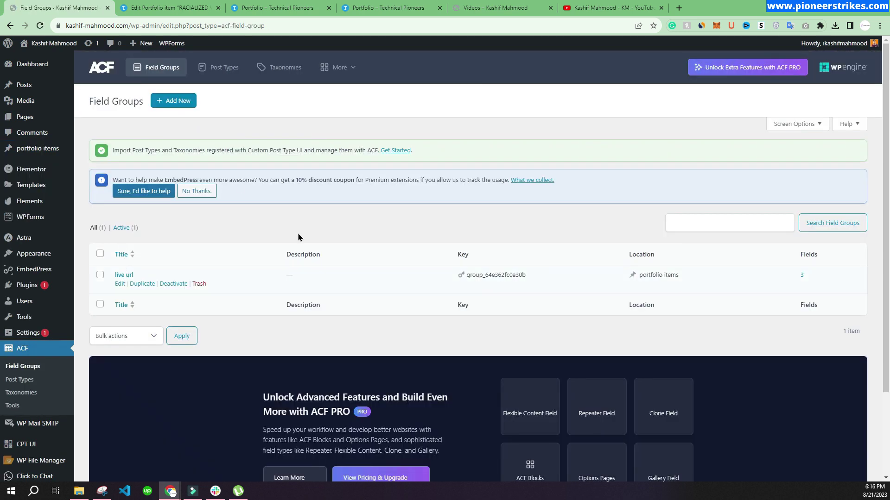
click(119, 284)
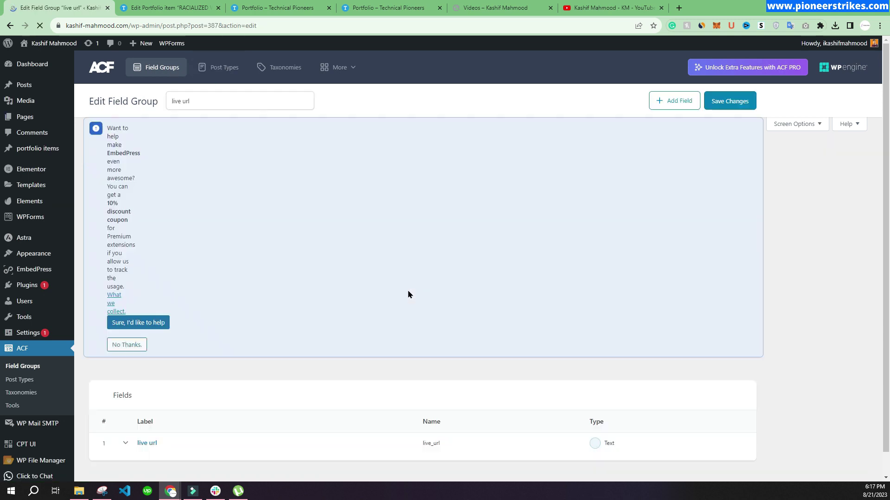
Step: Add a fourth field of type Image to the live url field group
scroll(141, 320, down, 1)
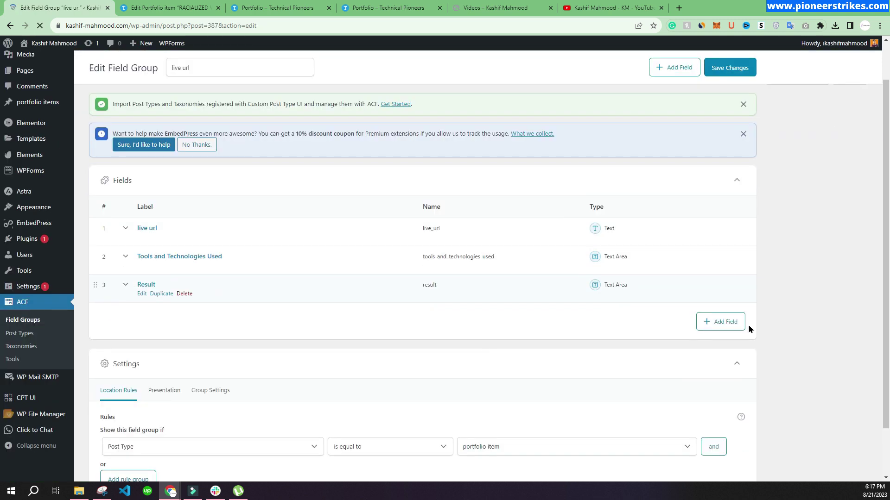
click(714, 321)
scroll(170, 340, down, 2)
click(173, 297)
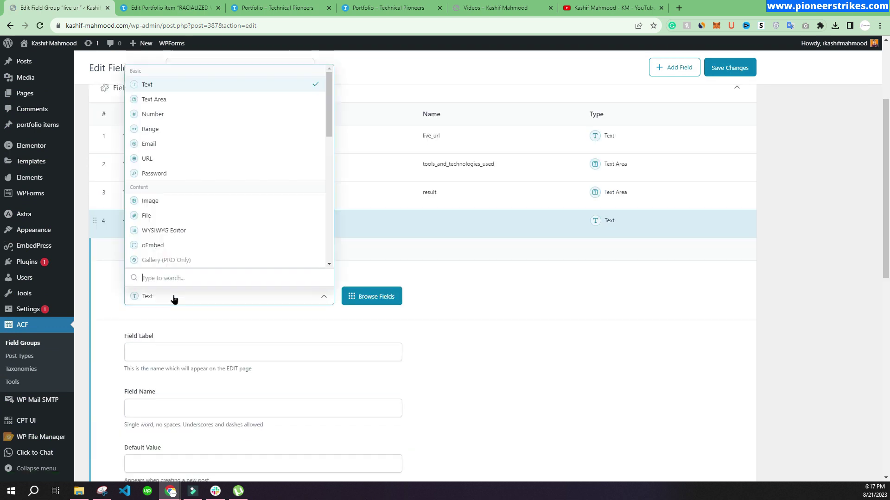
click(160, 201)
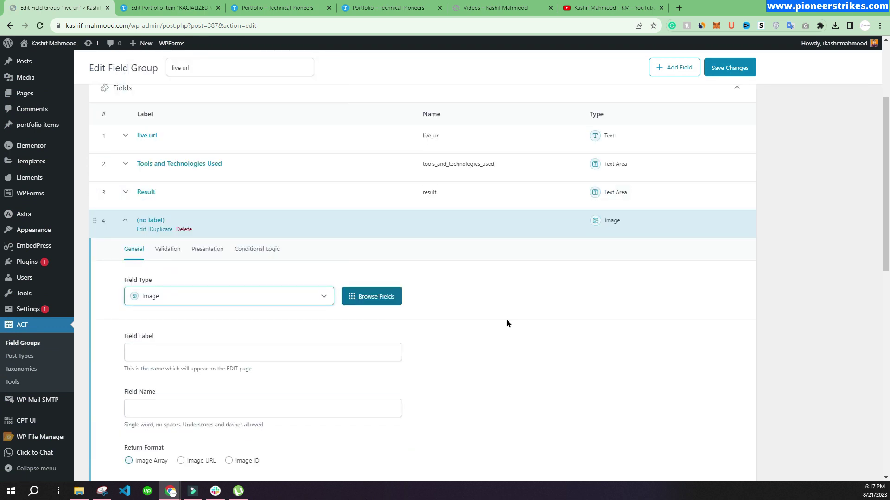
Step: Label the new image field "big image" with the field name big_image and save the field group
scroll(239, 254, down, 3)
click(149, 212)
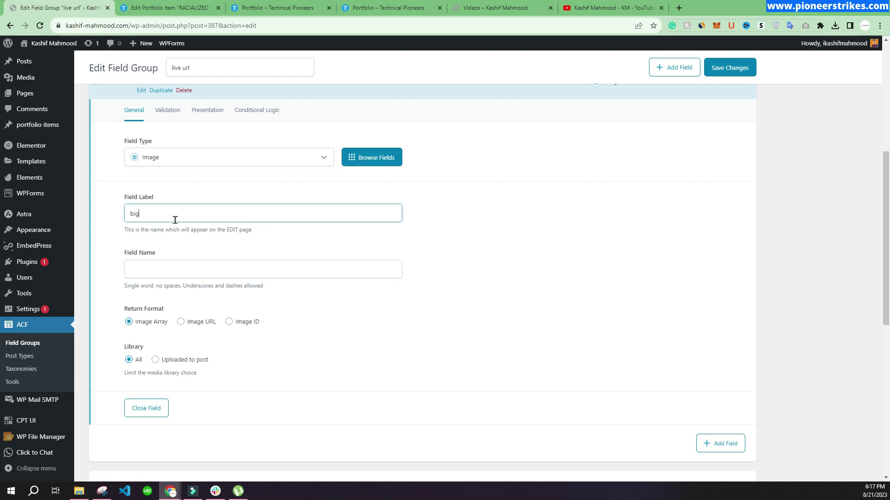
text(big image)
click(189, 271)
click(541, 343)
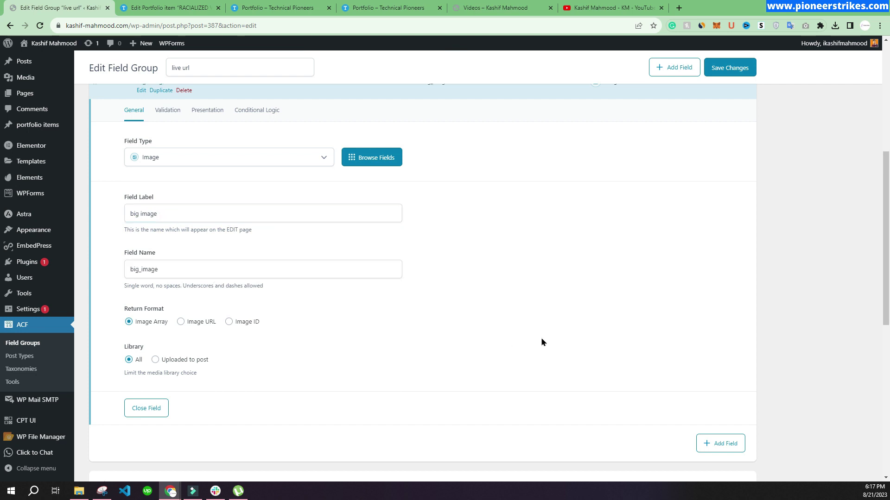
scroll(510, 357, up, 1)
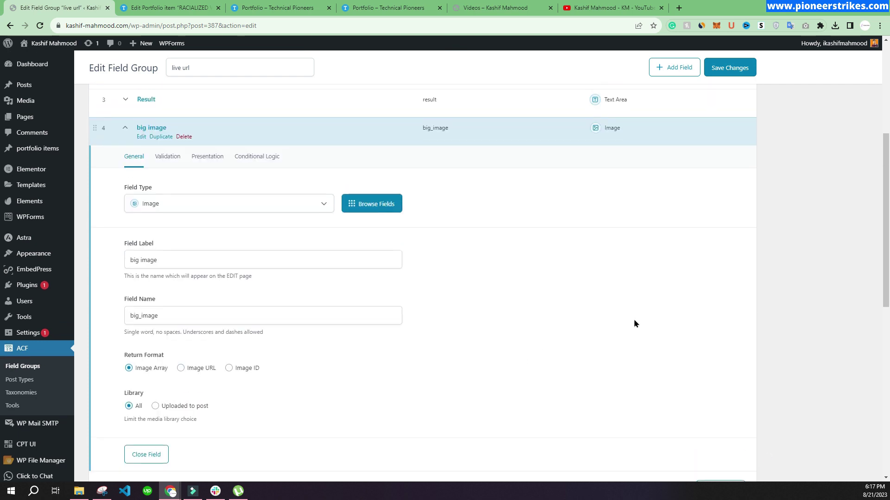
click(716, 74)
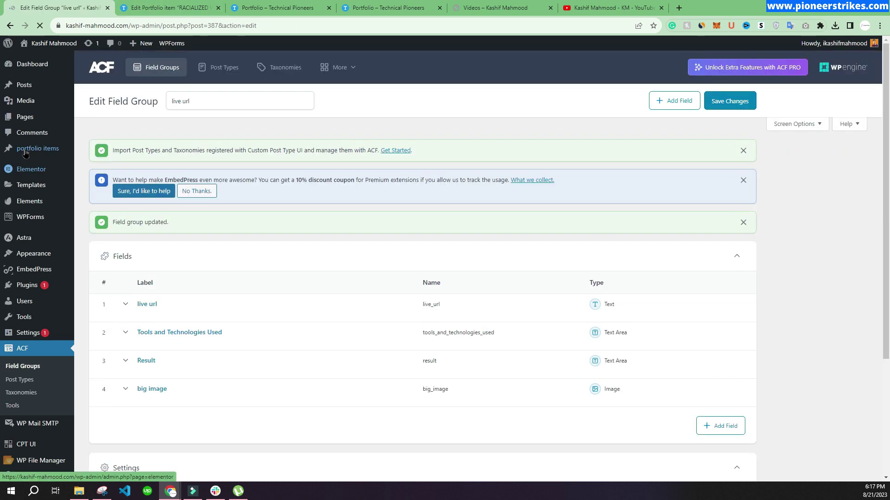
Step: Upload the picture "image_fixed_width (2)" as the Demo portfolio item's big image and update the item
click(25, 152)
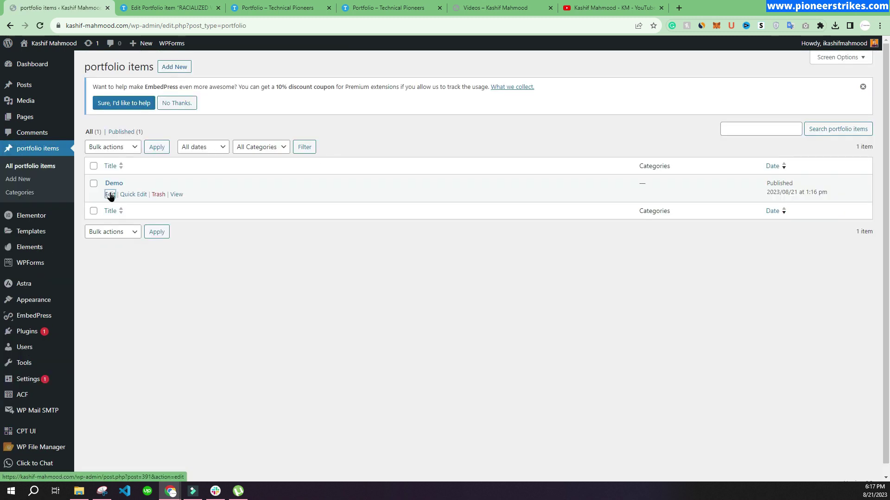
click(109, 194)
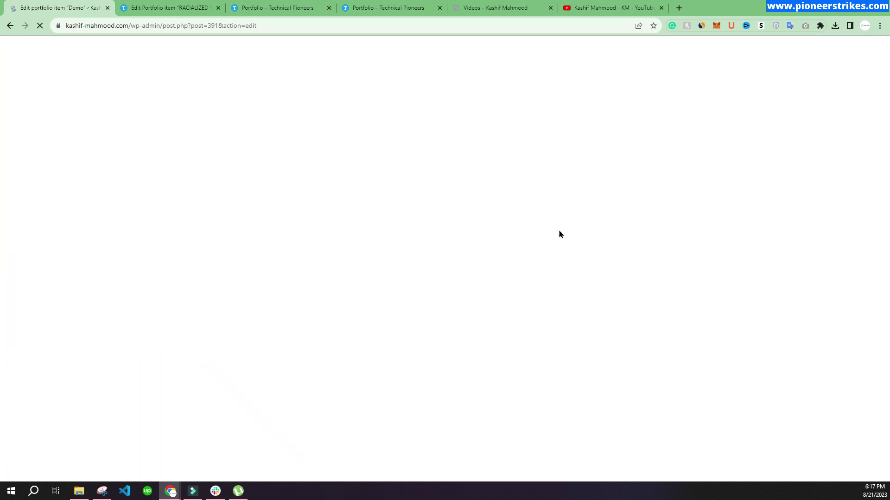
scroll(642, 371, down, 2)
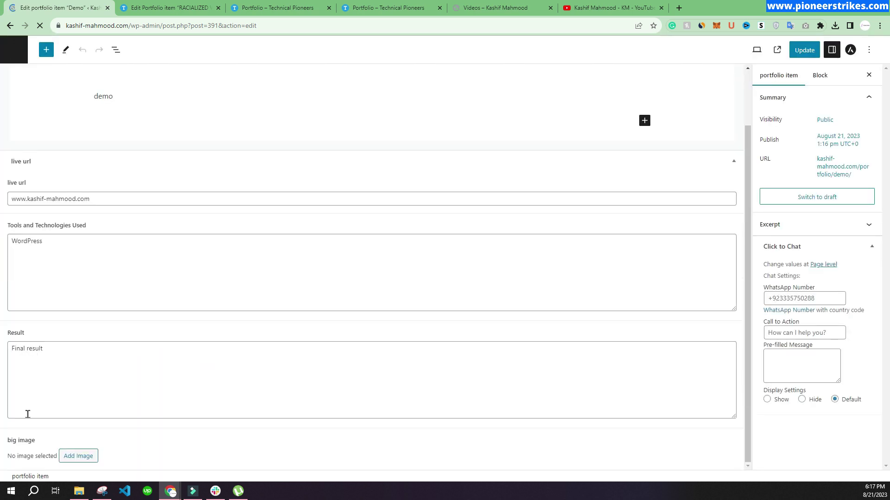
click(85, 456)
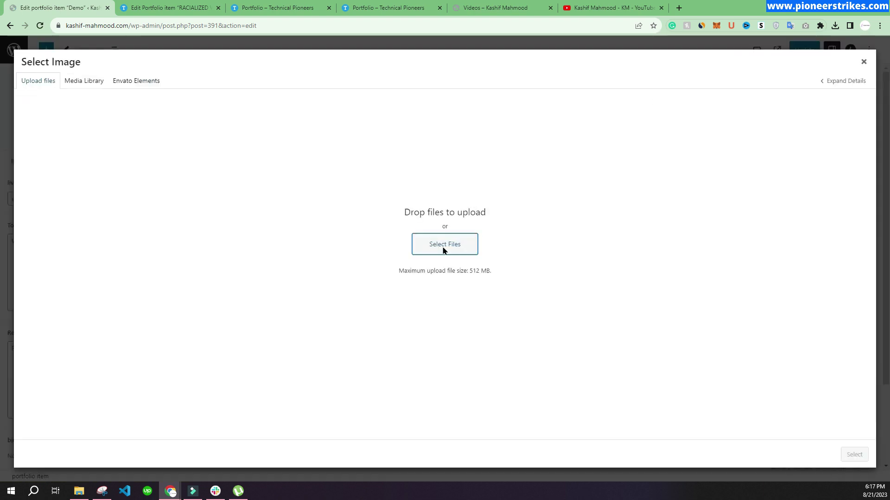
click(417, 241)
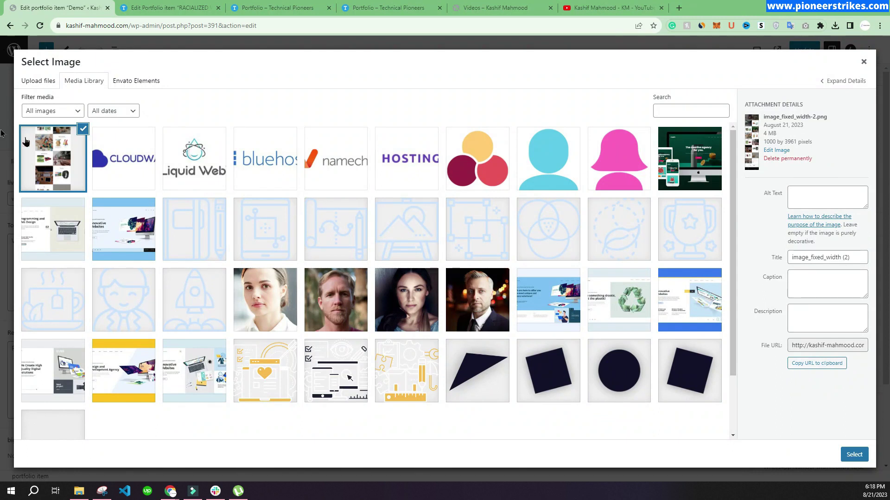
click(854, 455)
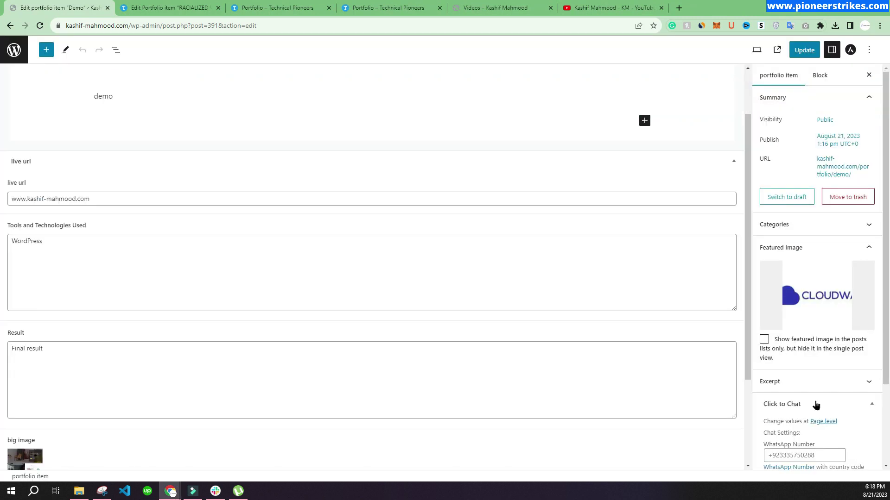
click(798, 51)
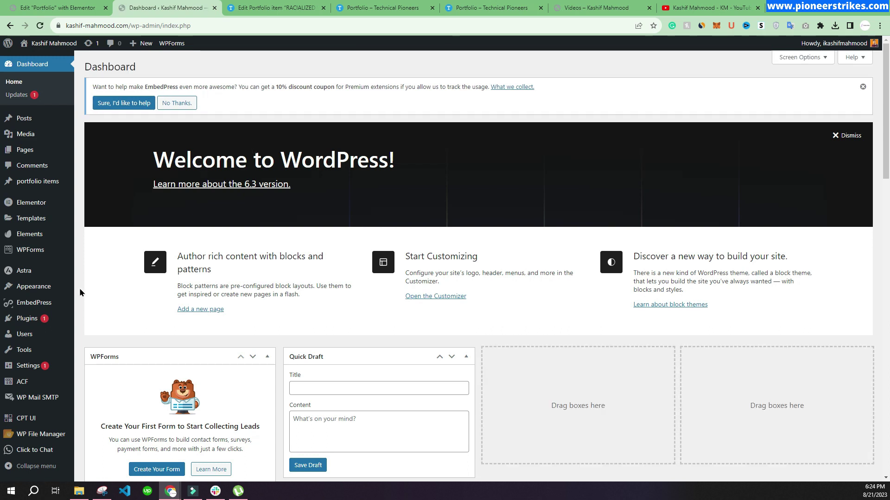
Step: Start a new Elementor template in the saved templates and set its type to Single Post
mouse_move(48, 315)
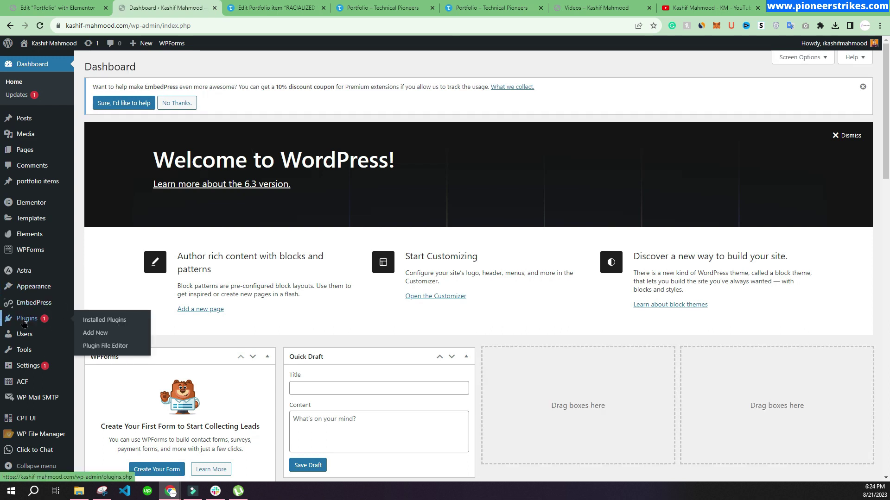
scroll(24, 323, down, 1)
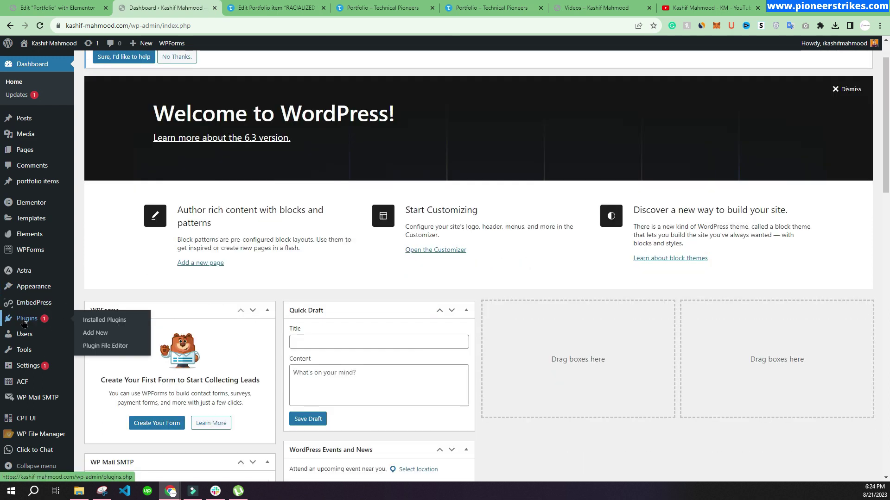
click(29, 219)
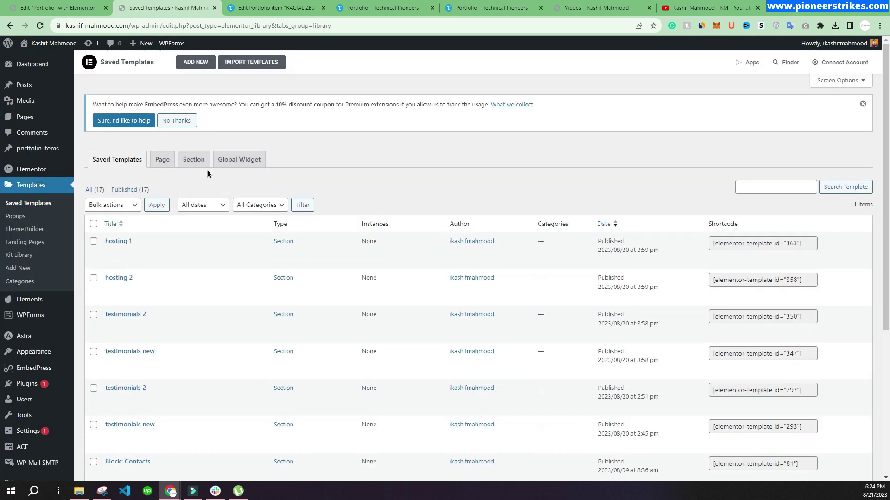
click(195, 62)
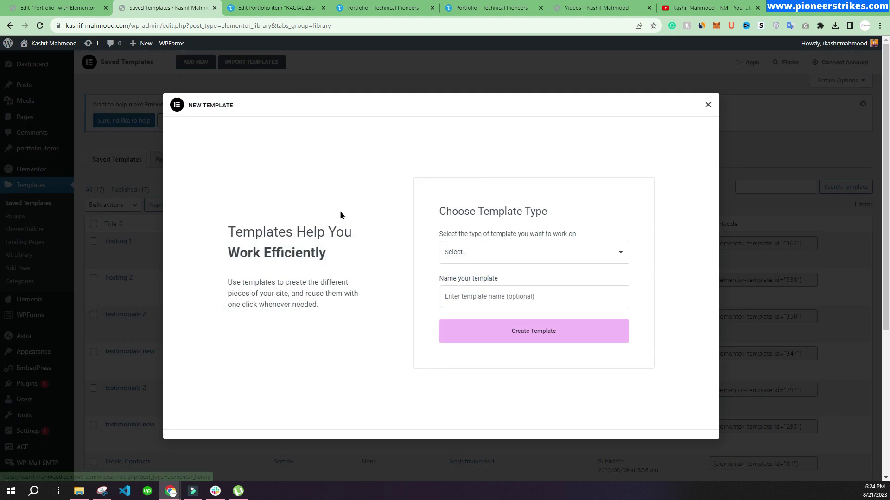
click(479, 254)
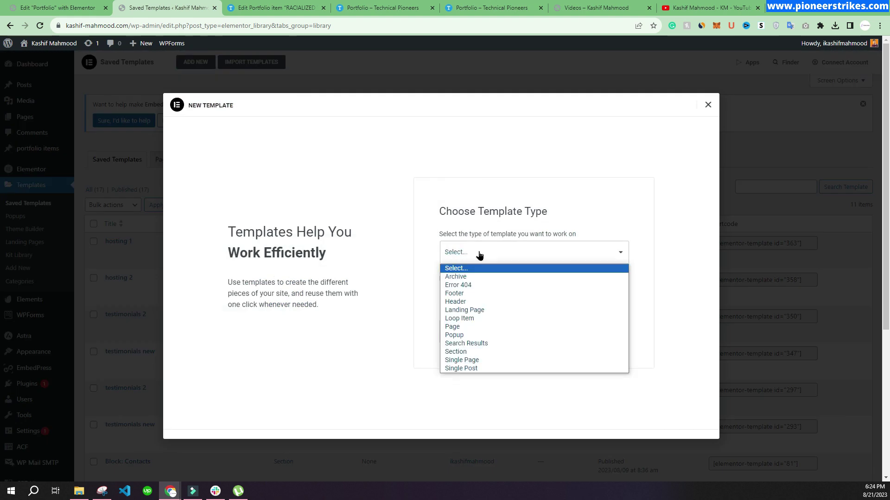
click(477, 368)
Step: Name the template "Single Portfolio", create it and dismiss the block library
click(473, 302)
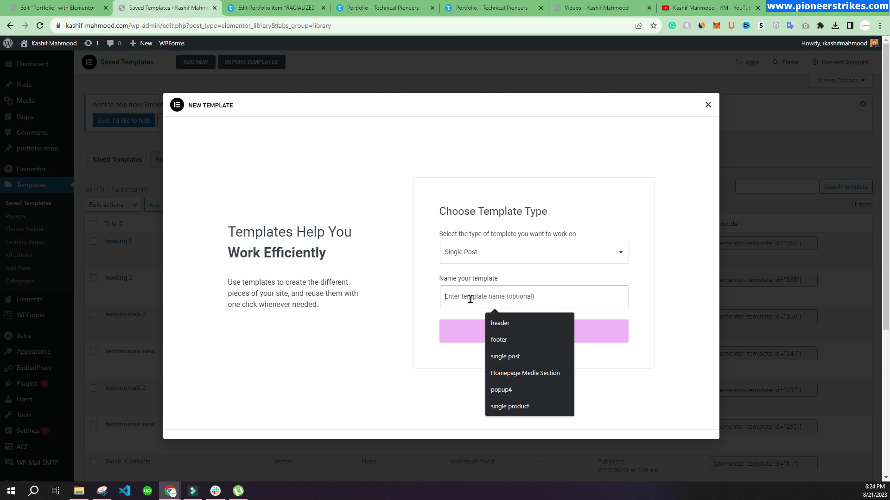
click(475, 303)
click(473, 301)
text(sING)
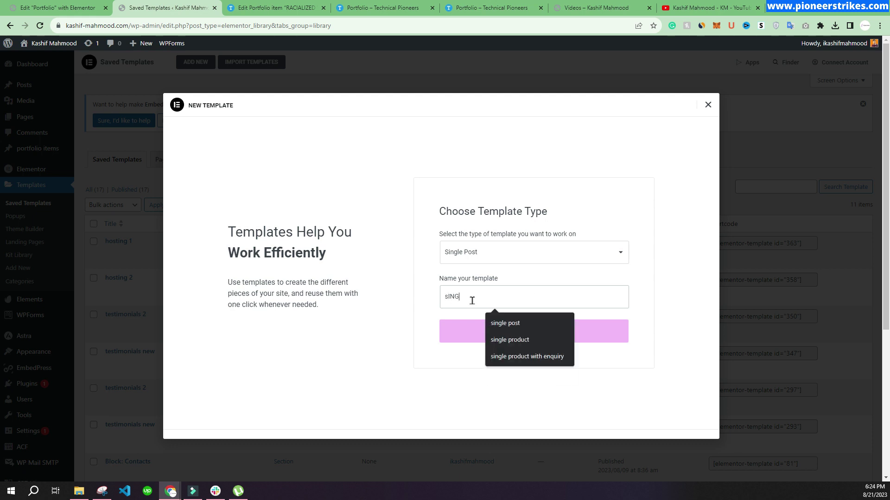
key(BackSpace)
key(BackSpace)
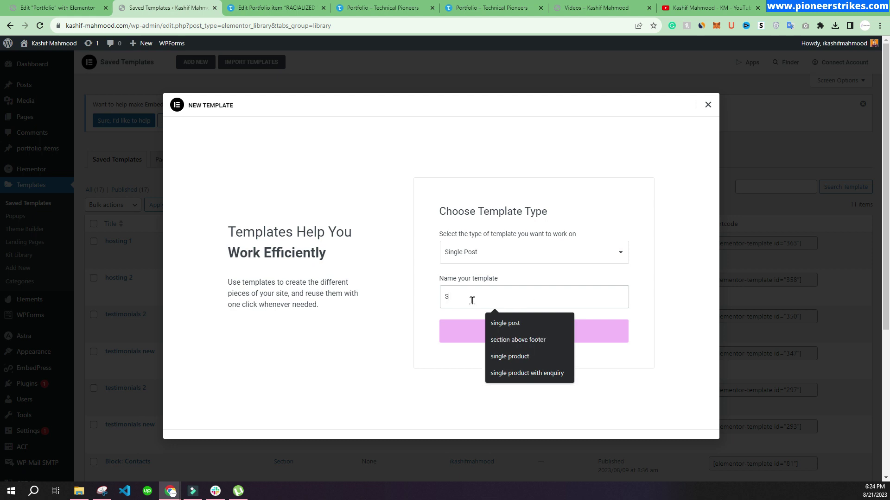
text(ingle Post)
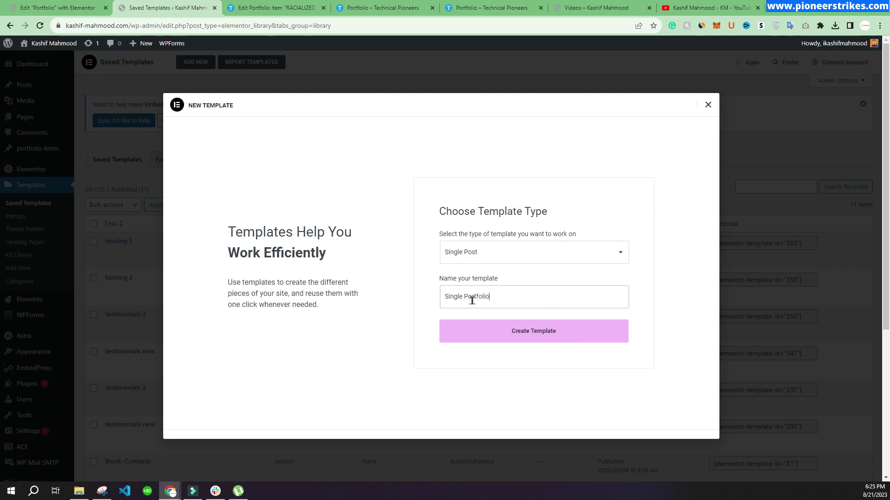
click(584, 334)
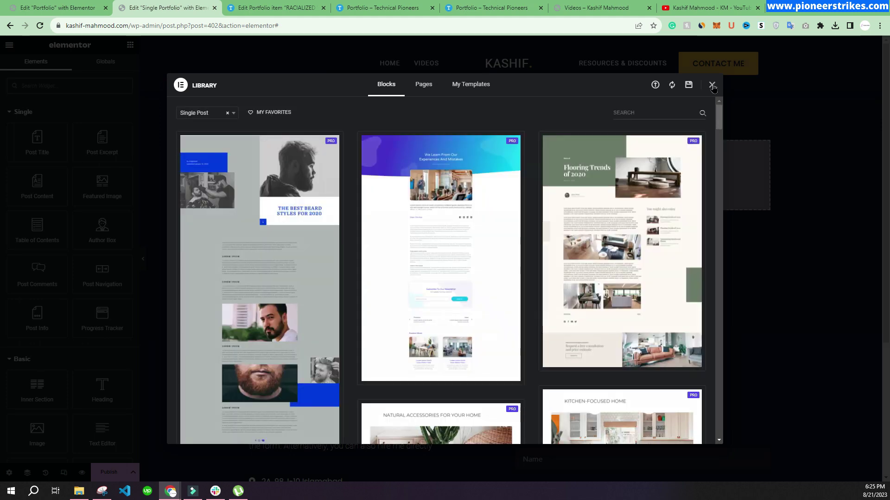
click(712, 85)
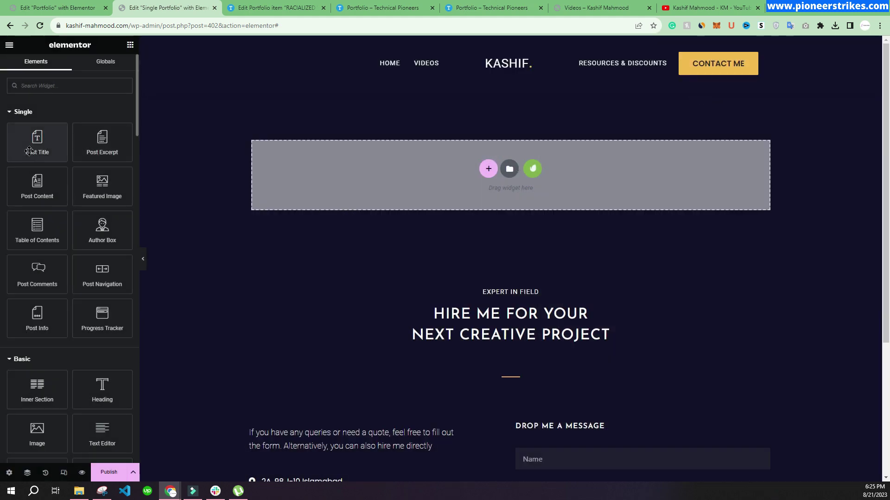
Step: Add a Post Title widget to the empty template and place a Featured Image widget above it
drag(29, 151, 432, 174)
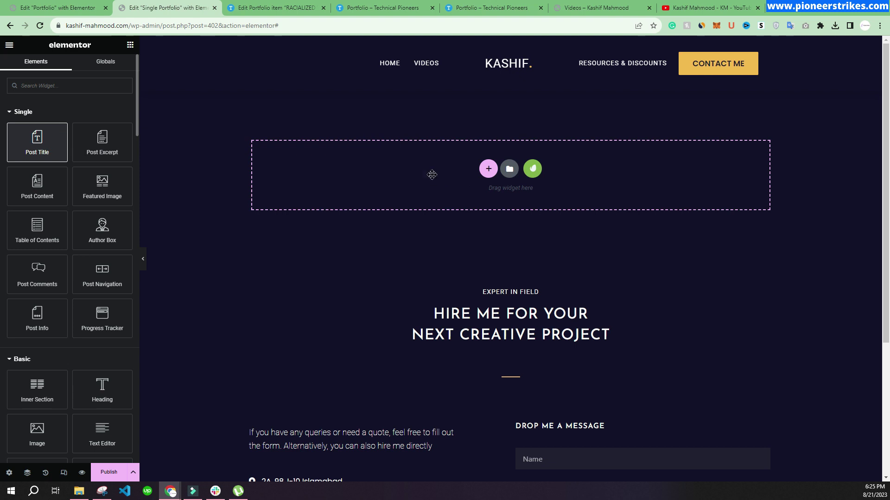
click(130, 45)
drag(102, 186, 302, 99)
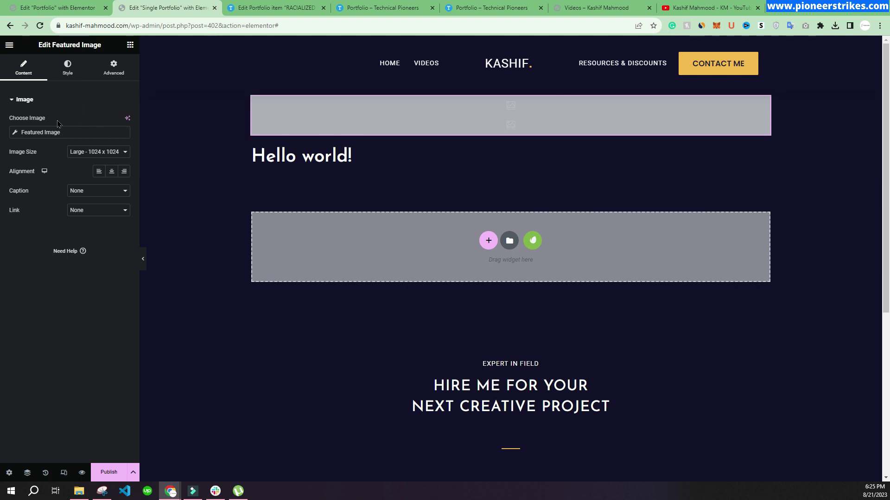
Step: Add a Post Content widget below the post title and insert a Post Info widget between the two
click(130, 45)
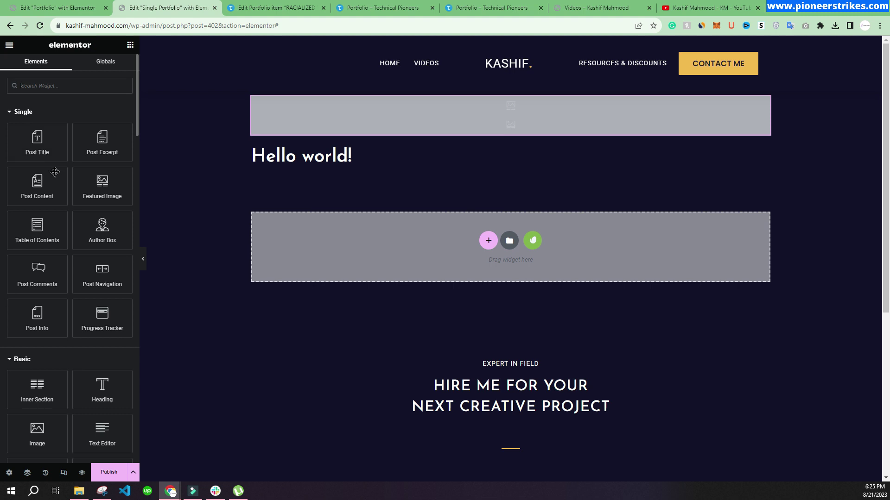
drag(38, 188, 327, 167)
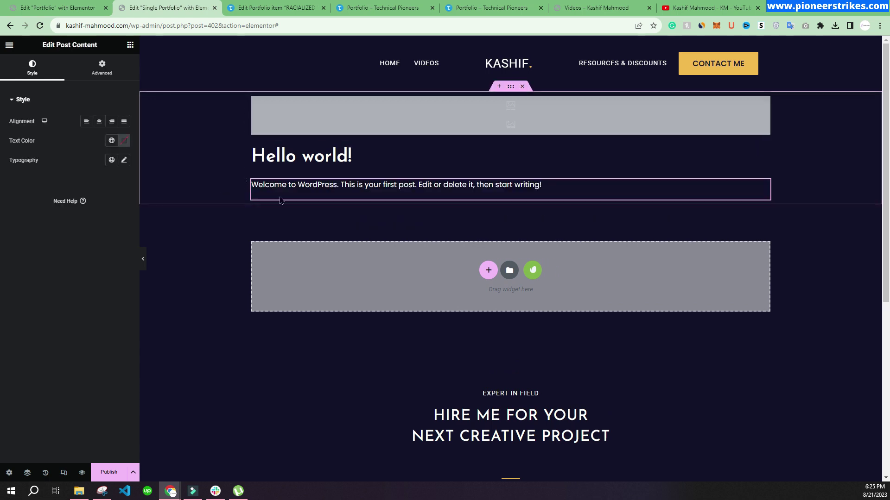
click(225, 198)
drag(37, 306, 293, 188)
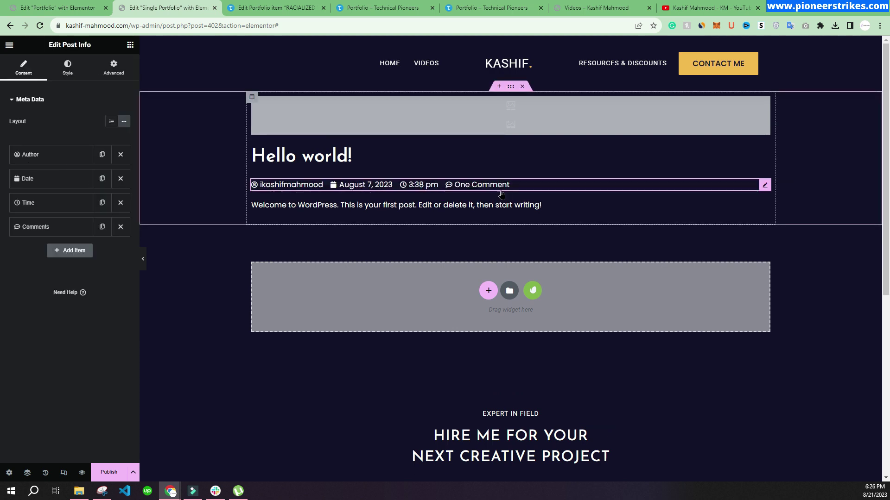
Step: Delete the Post Info widget and add a Share Buttons widget below the post content
right_click(554, 186)
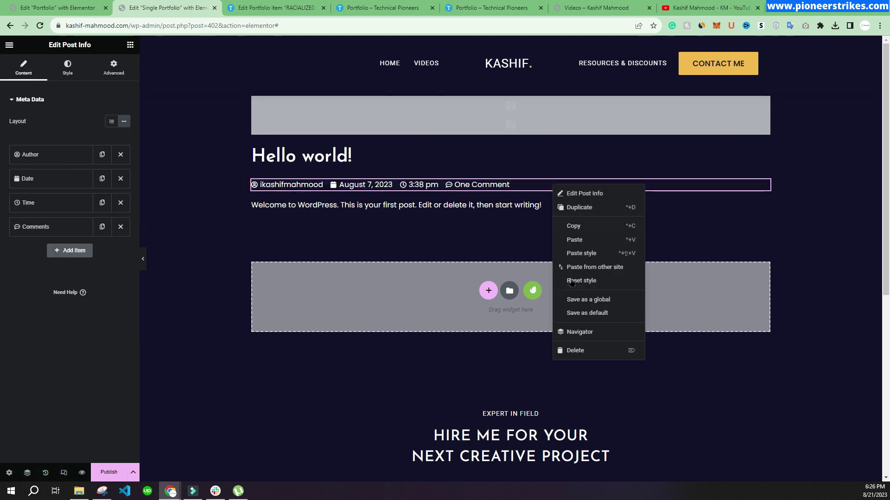
key(Delete)
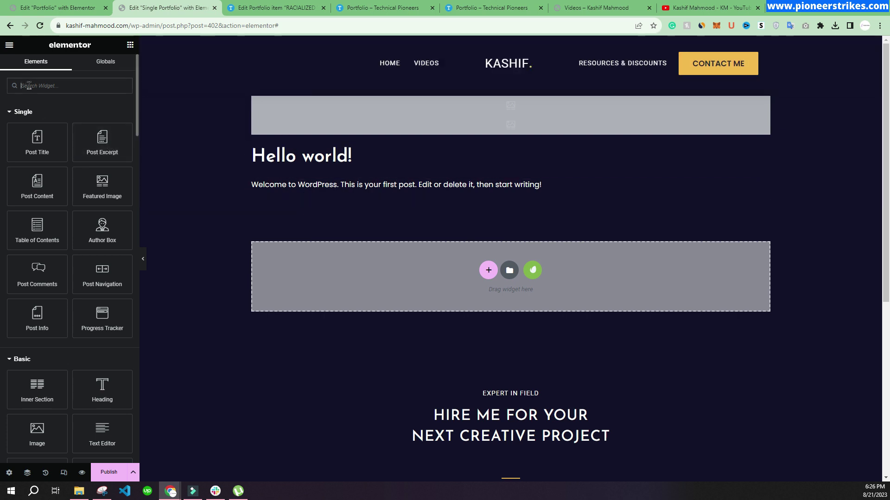
text(soc)
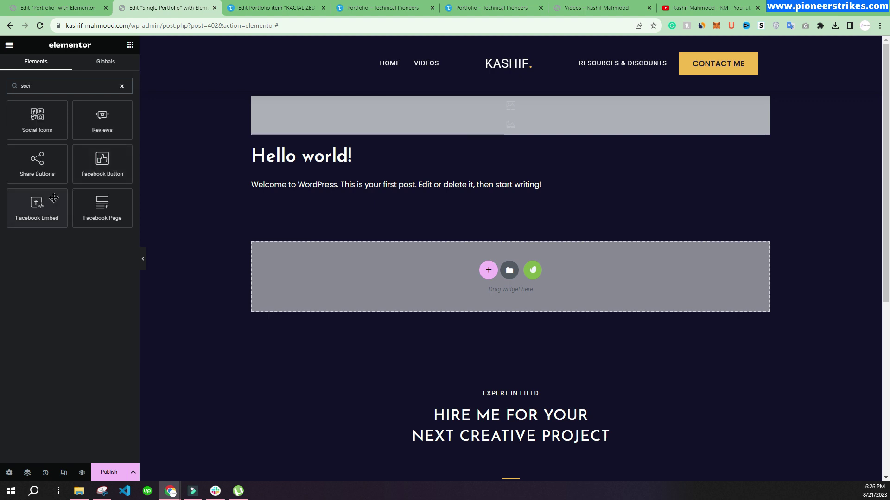
drag(37, 163, 353, 194)
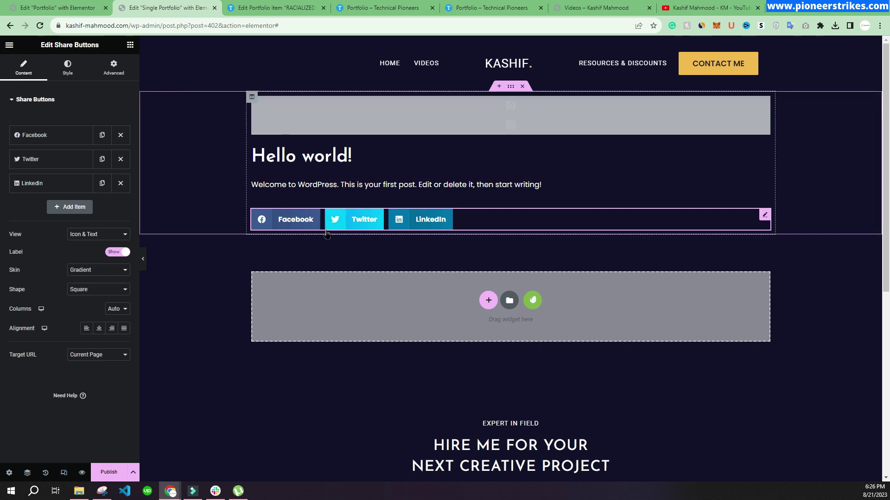
Step: Set the share buttons to the Icon view with the Framed skin and Circle shape
click(99, 234)
click(90, 256)
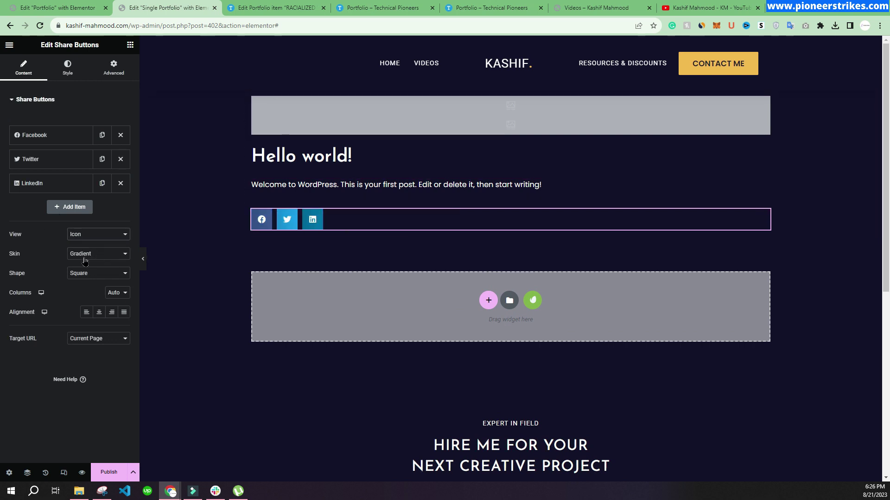
click(90, 257)
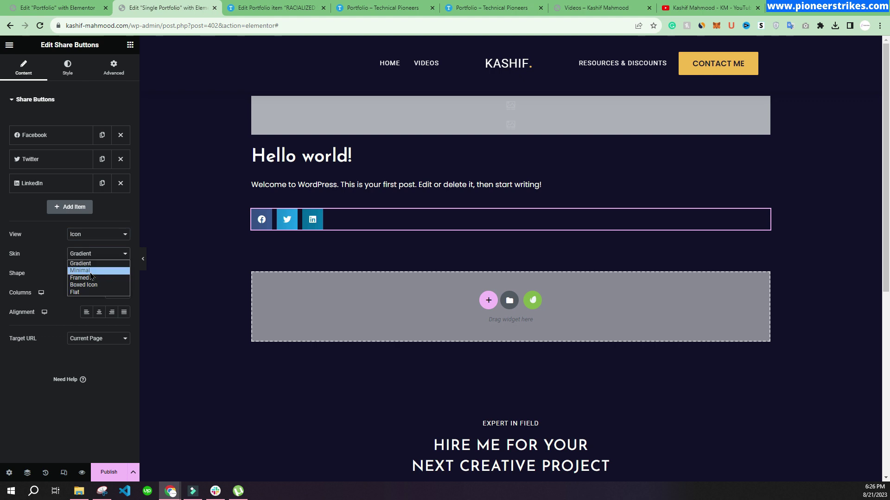
click(91, 271)
click(91, 256)
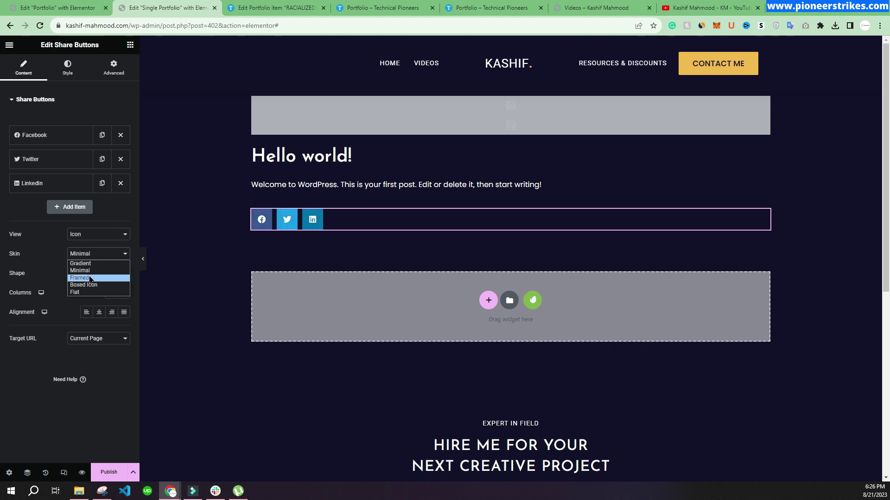
click(87, 278)
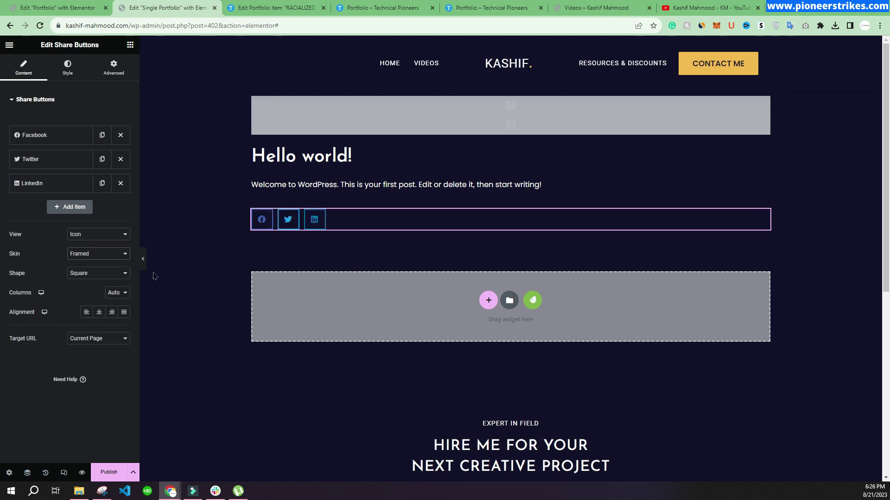
click(76, 281)
click(83, 297)
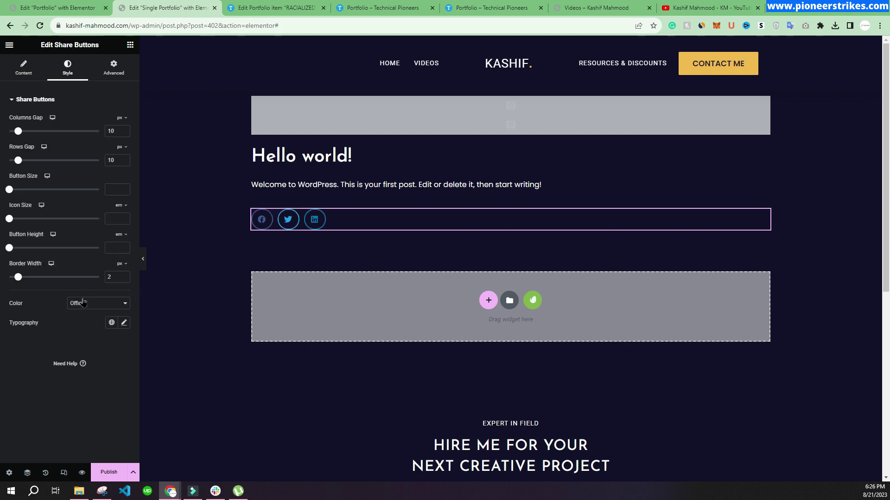
Step: Switch the share buttons to a custom color and set their primary color to #FFFFFF
click(83, 303)
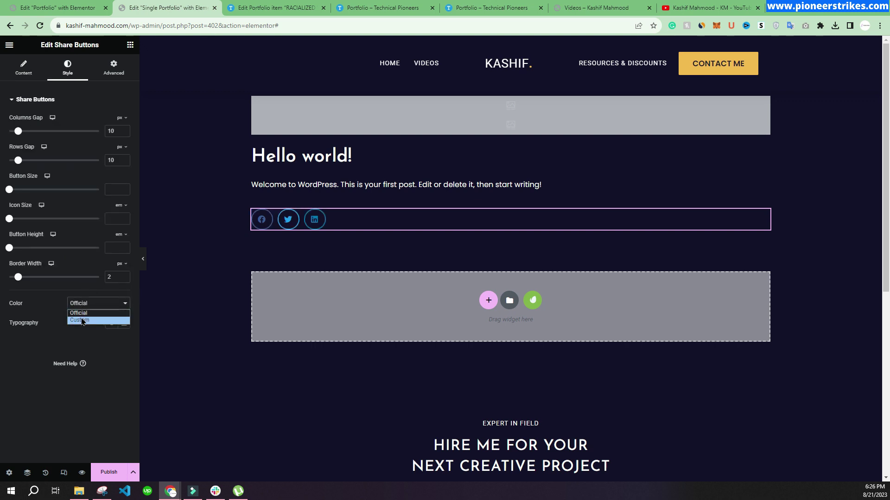
click(82, 319)
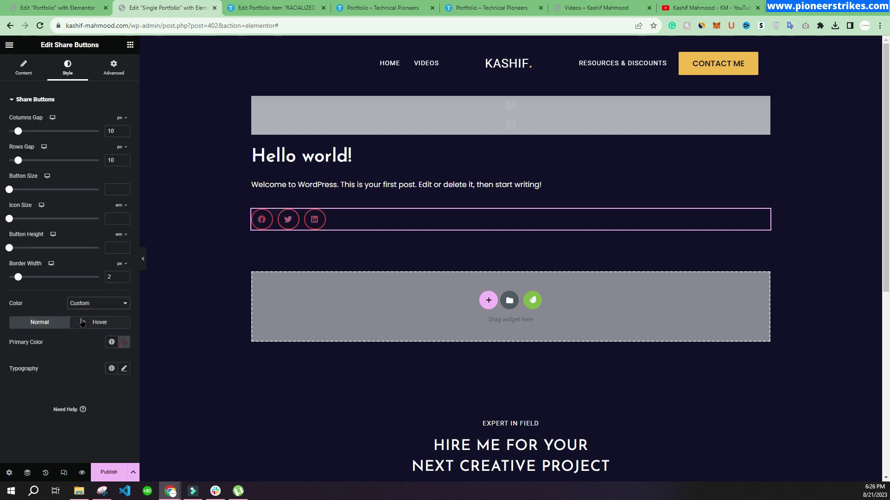
click(122, 347)
text(#FFFFFF)
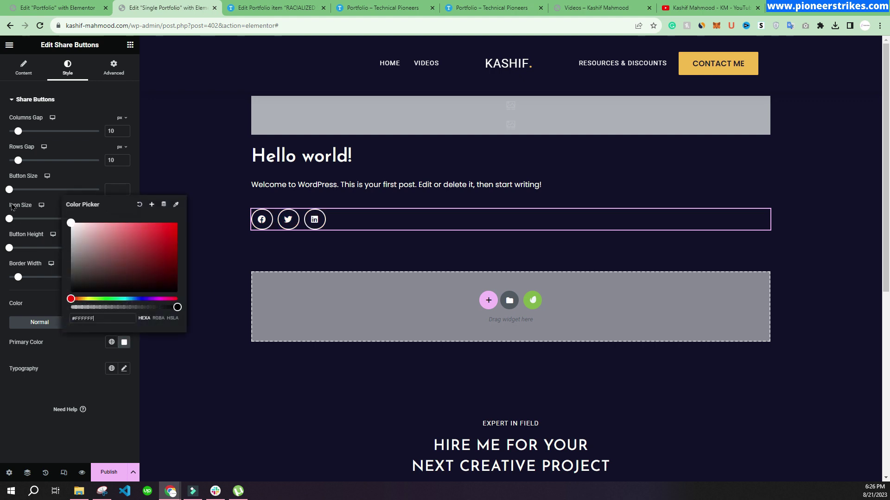
Step: Add Pinterest and WhatsApp items to the share buttons
click(22, 74)
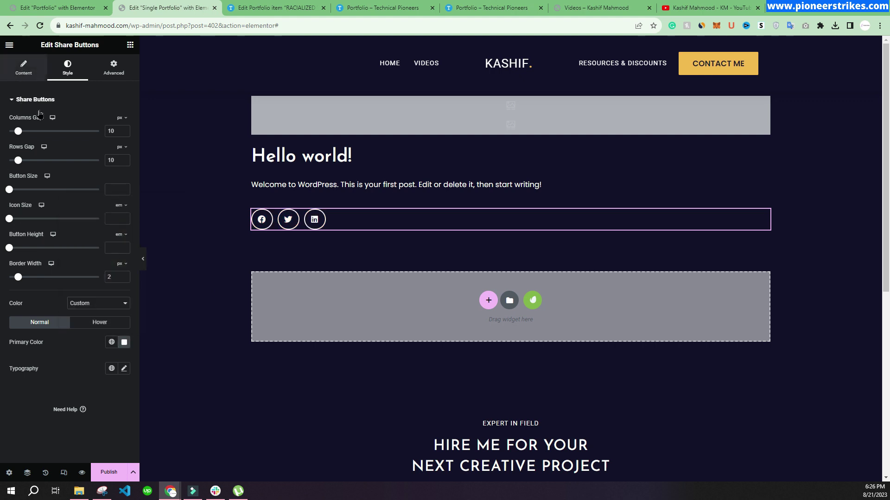
click(69, 208)
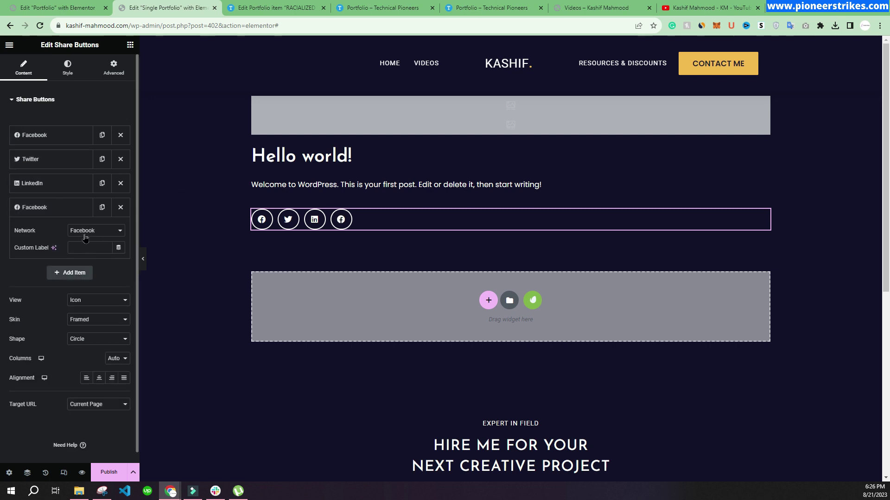
click(85, 236)
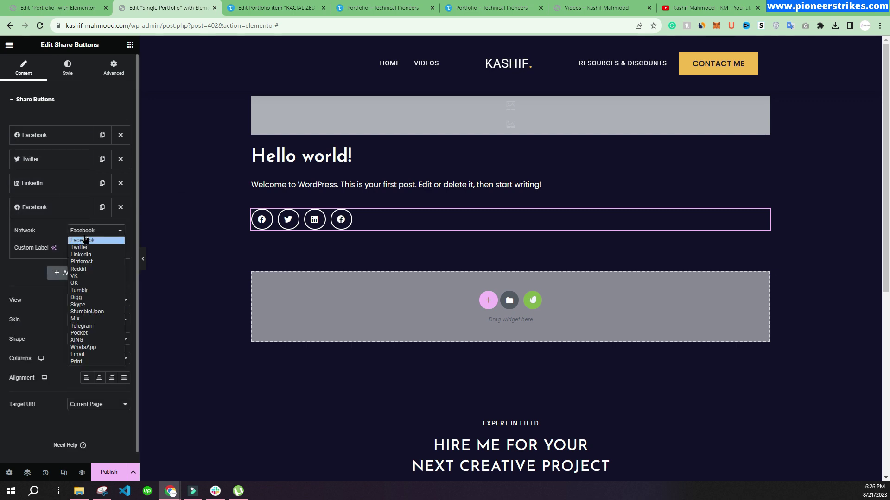
click(83, 262)
click(50, 202)
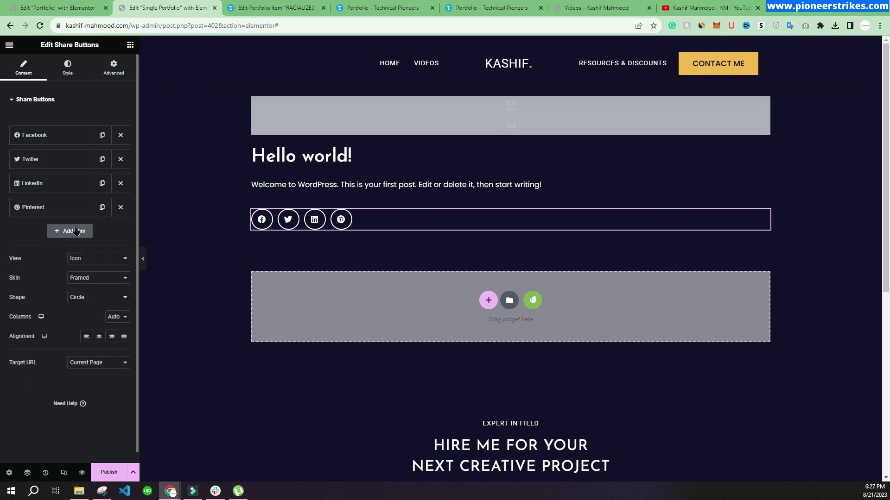
click(70, 229)
click(95, 254)
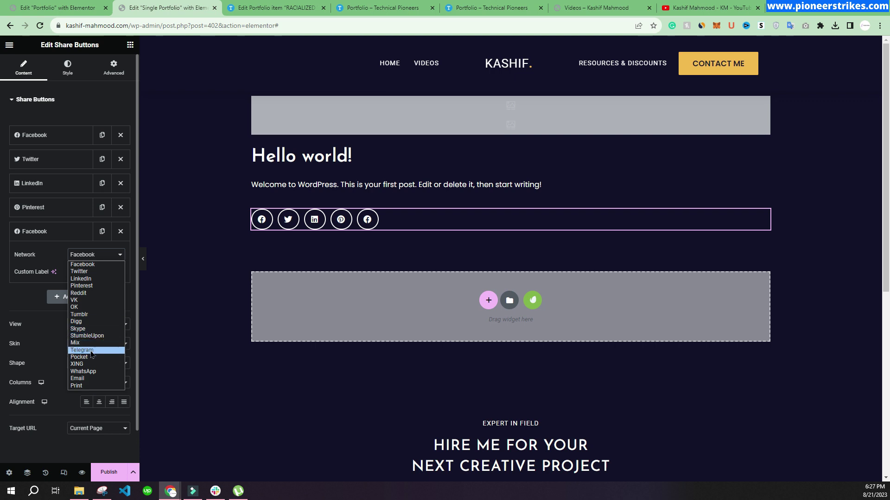
click(92, 371)
Step: Add Email and Reddit items to the share buttons
click(70, 297)
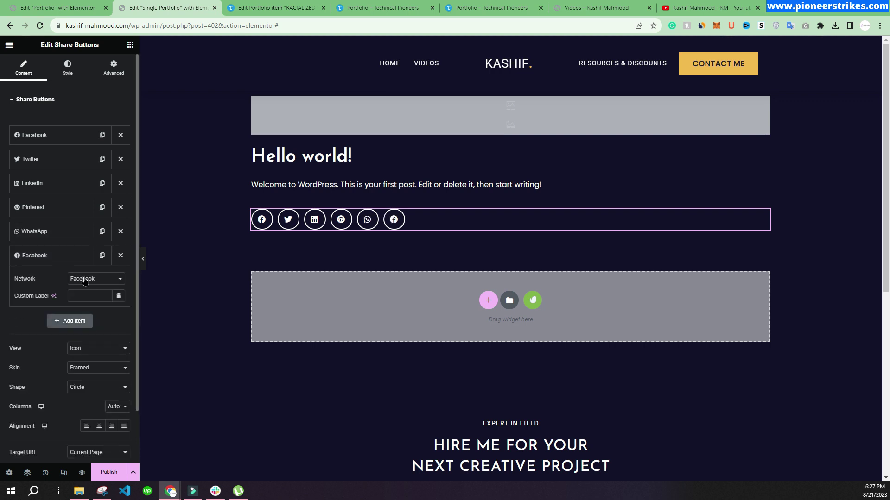
click(86, 280)
click(93, 399)
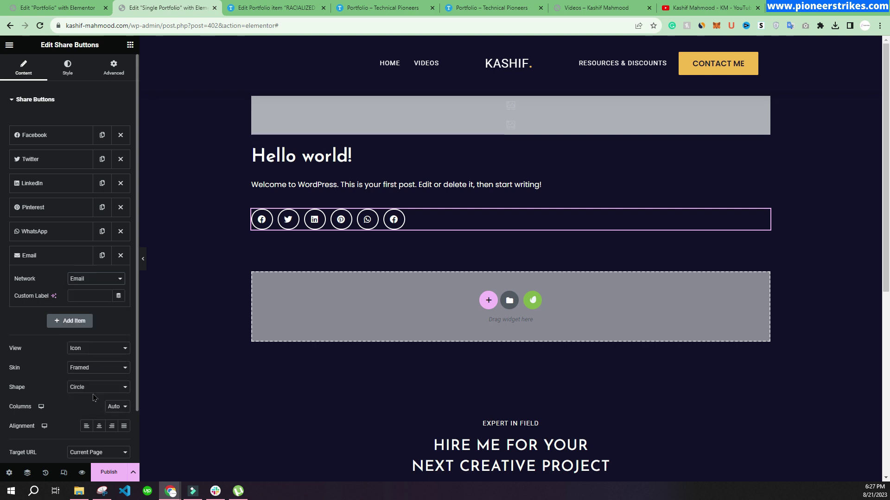
click(67, 321)
click(84, 303)
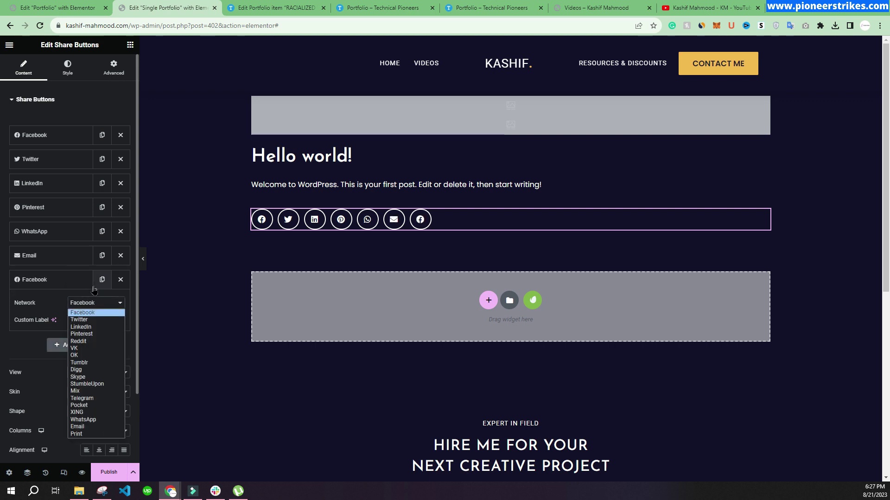
click(53, 281)
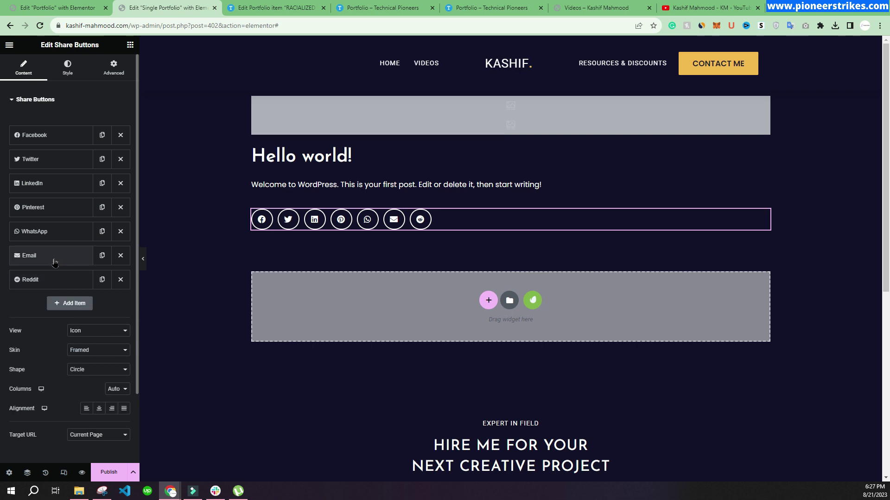
Step: Add a Tumblr item to the share buttons and remove the surplus Facebook item
click(69, 303)
click(102, 305)
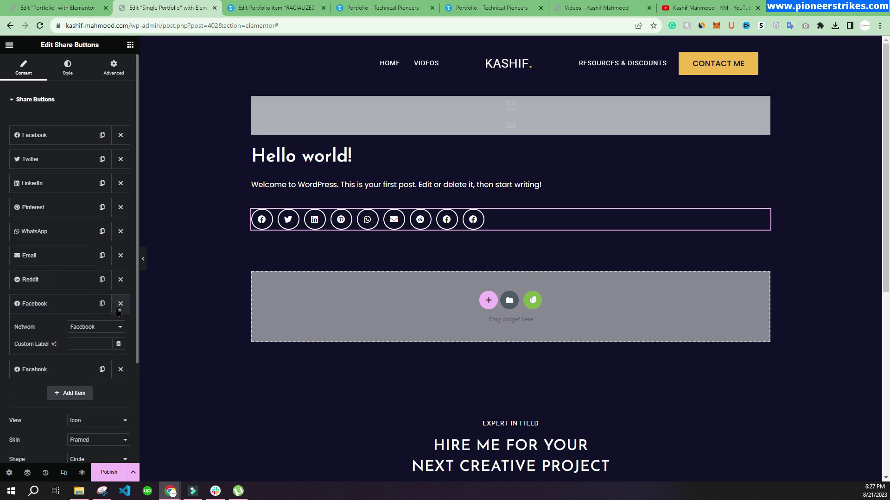
click(120, 304)
click(100, 310)
click(103, 330)
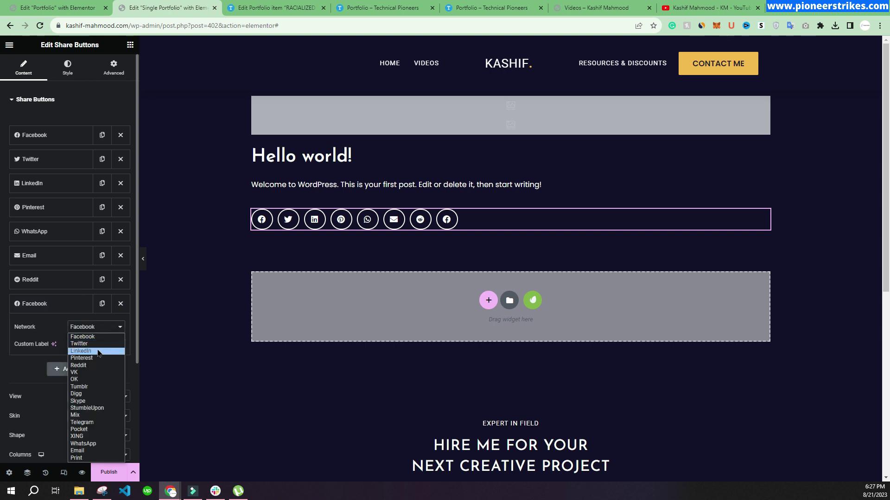
click(84, 387)
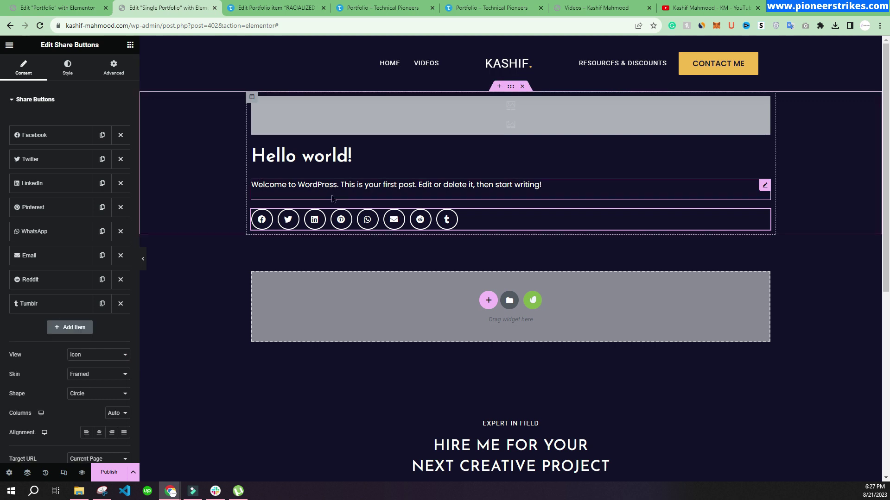
Step: Insert a Text Editor widget between the post content and the share buttons
click(156, 190)
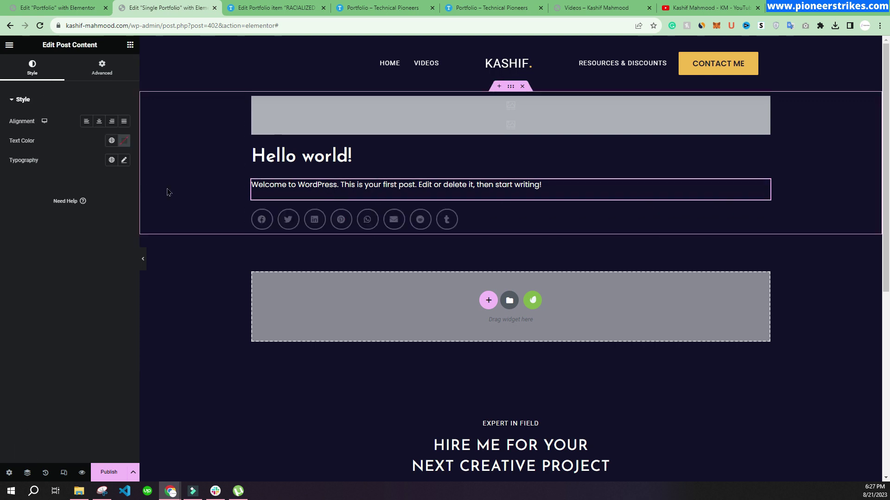
click(130, 46)
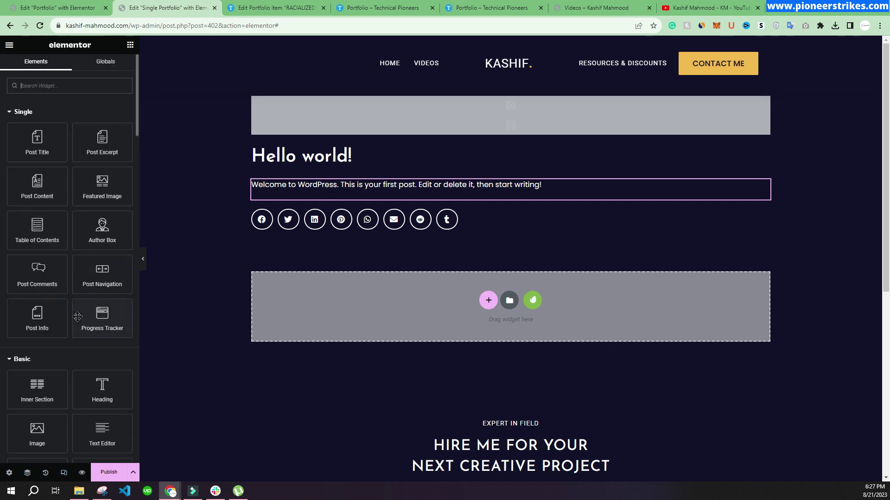
scroll(77, 374, down, 2)
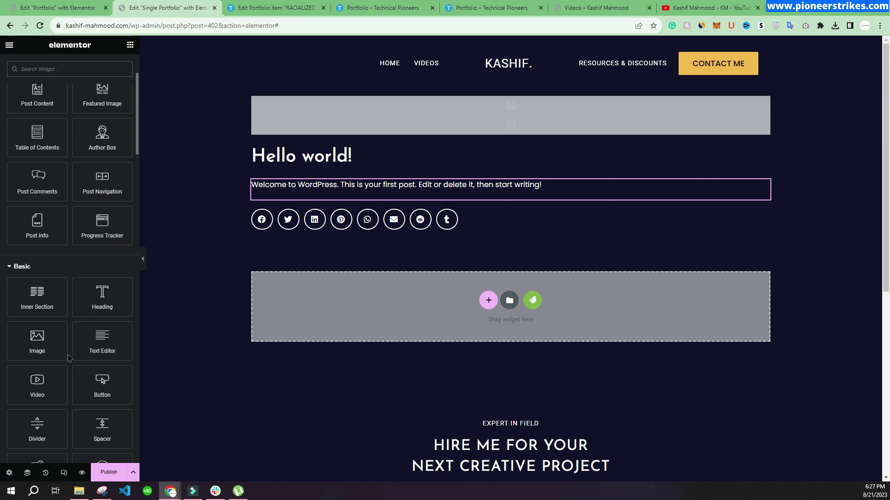
drag(99, 349, 297, 213)
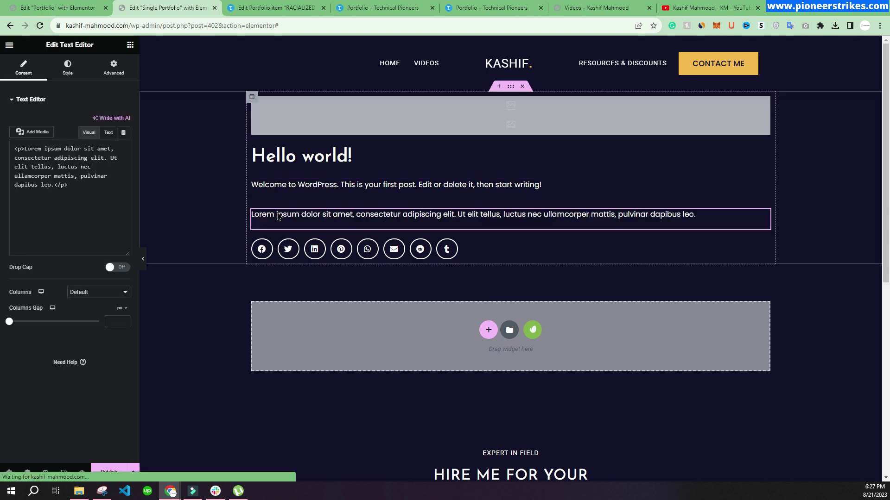
Step: Link the text editor's content to a dynamic ACF Field with the key "live url"
click(124, 137)
scroll(56, 246, down, 3)
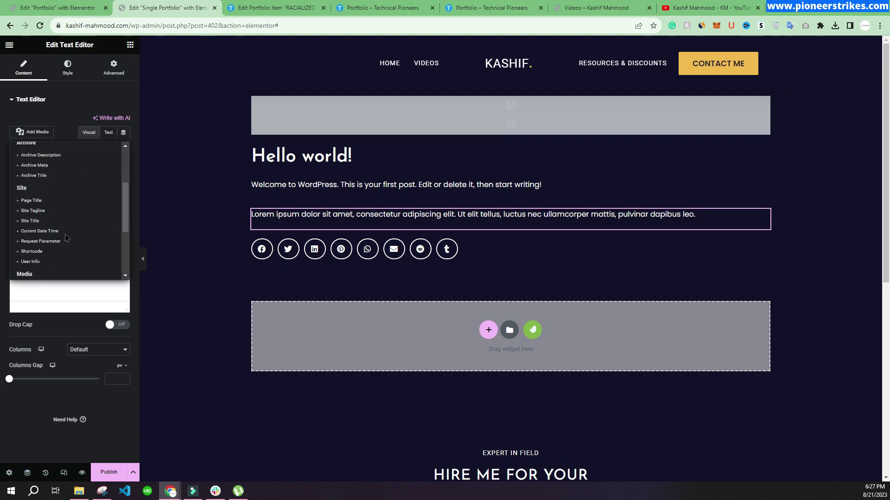
scroll(57, 251, down, 2)
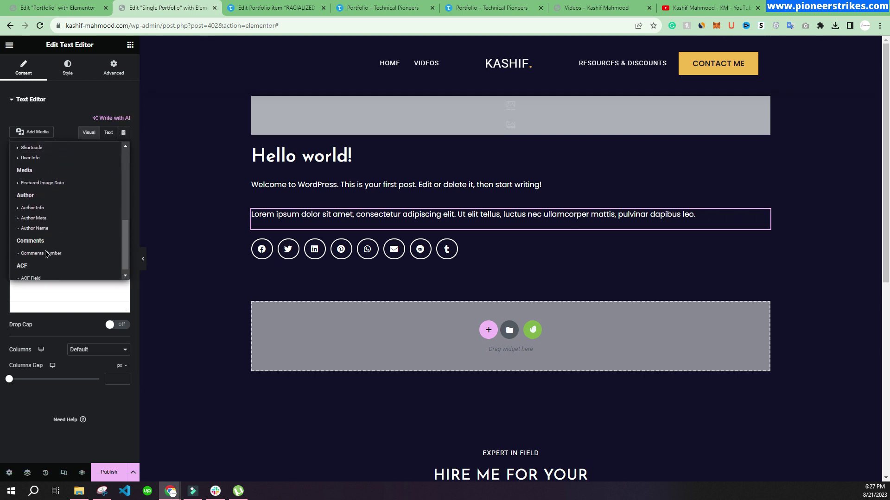
click(30, 272)
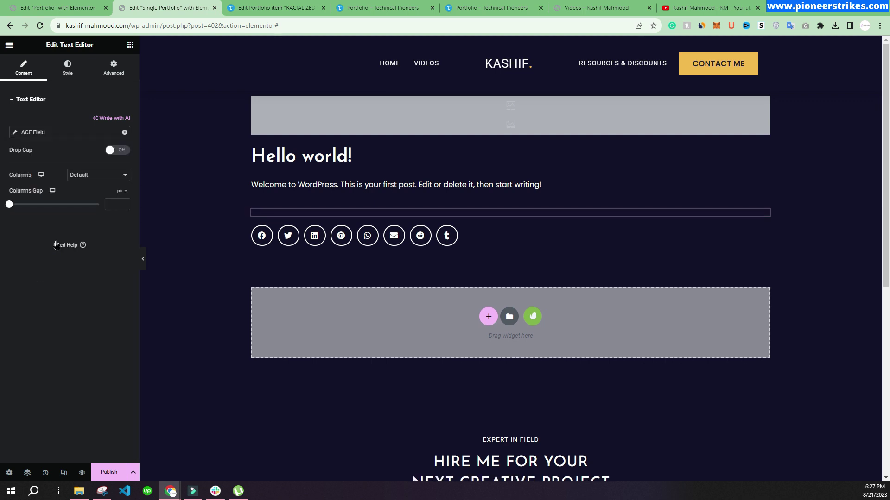
click(39, 133)
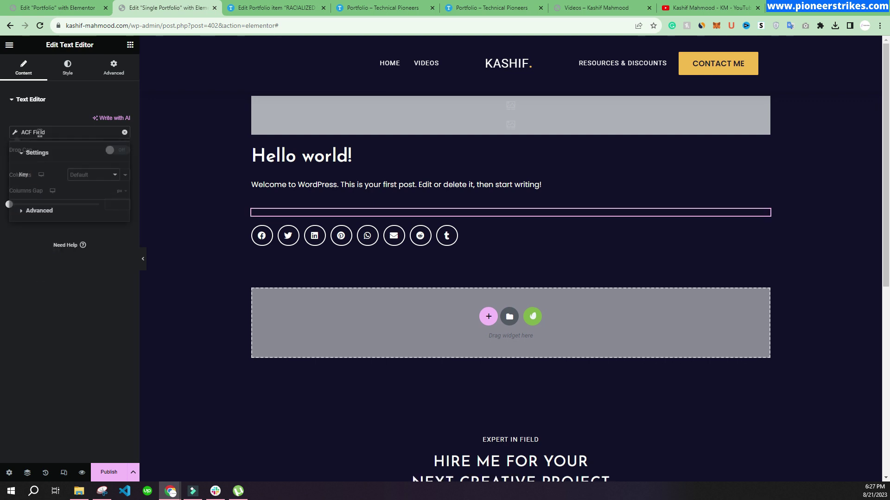
click(87, 180)
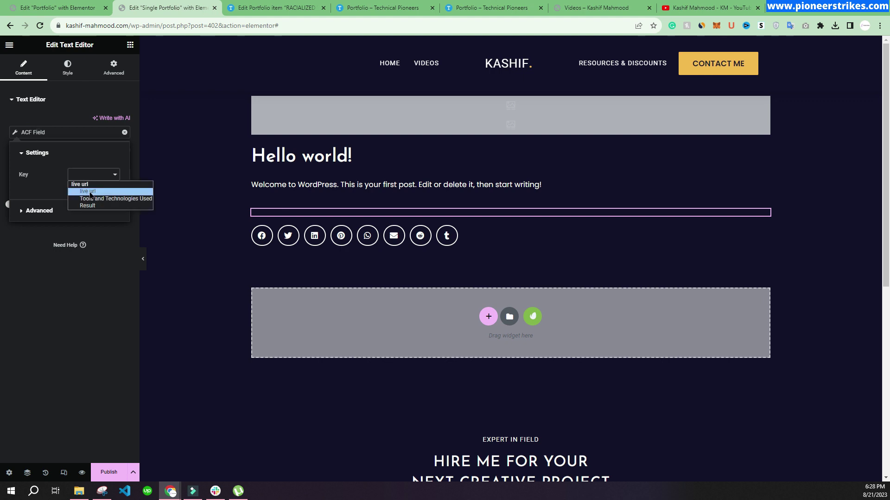
click(91, 191)
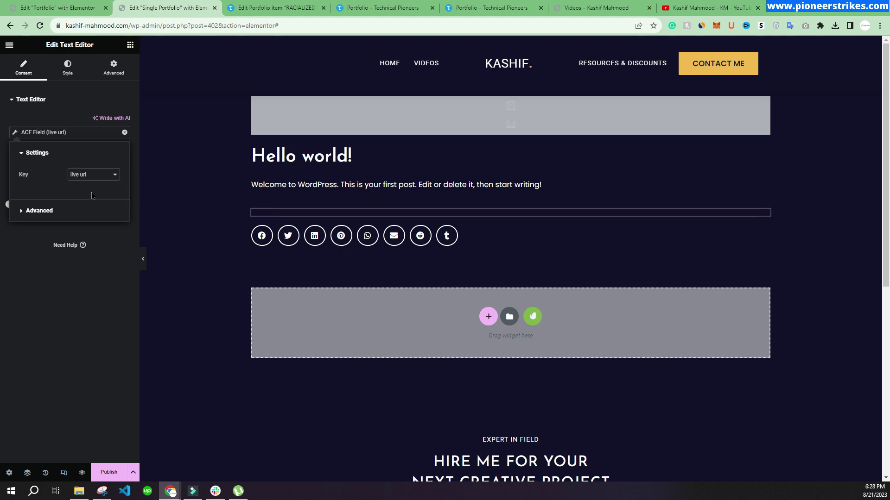
click(87, 178)
click(87, 180)
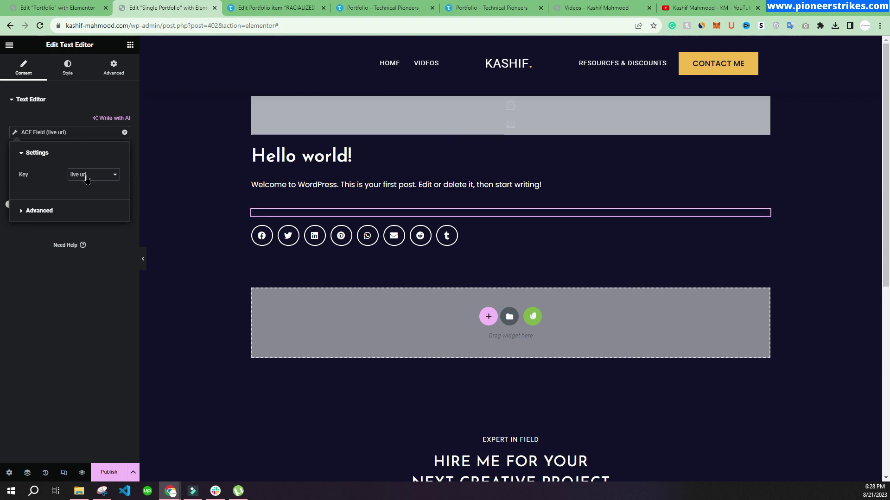
Step: Duplicate the live url text editor and set the copy's ACF Field key to the Tools and Technologies field
click(56, 265)
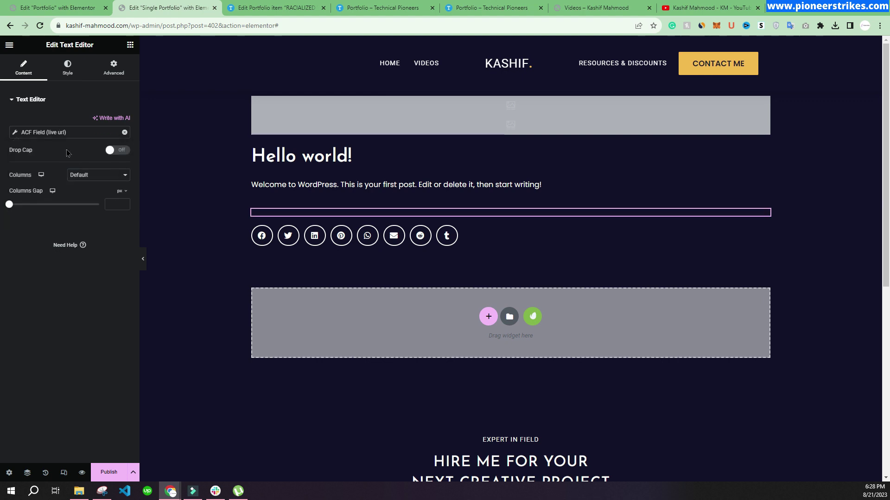
right_click(487, 214)
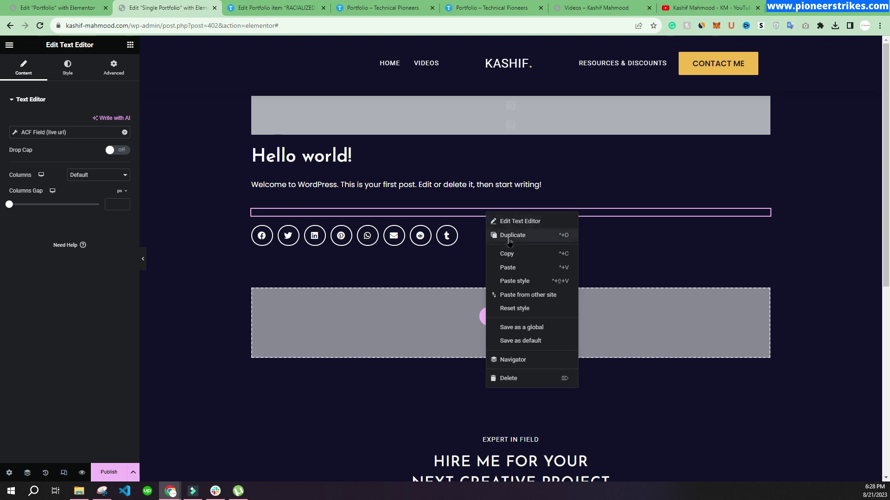
click(509, 235)
click(70, 133)
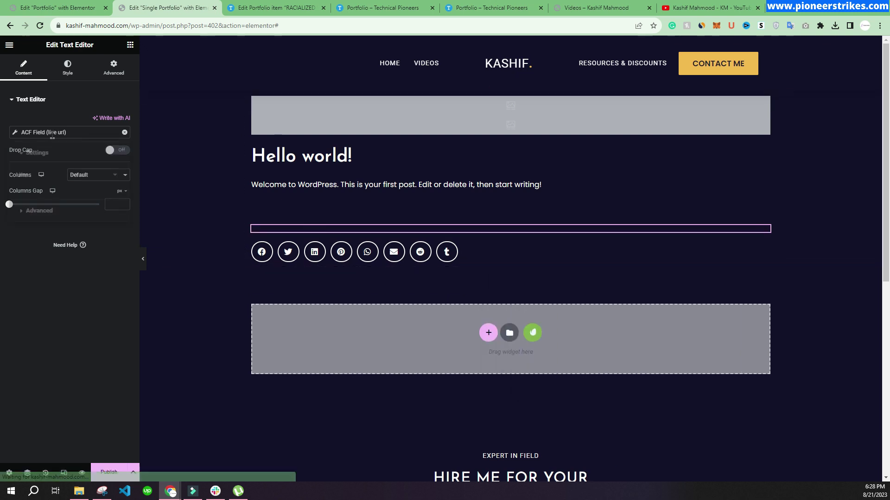
click(85, 178)
click(83, 203)
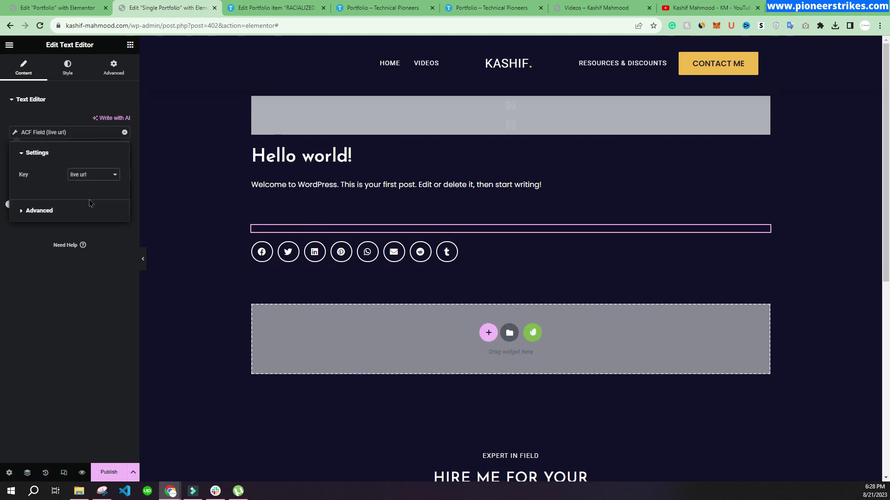
Step: Duplicate the Tools and Technologies text editor and set the copy's ACF Field key to "Result"
right_click(337, 233)
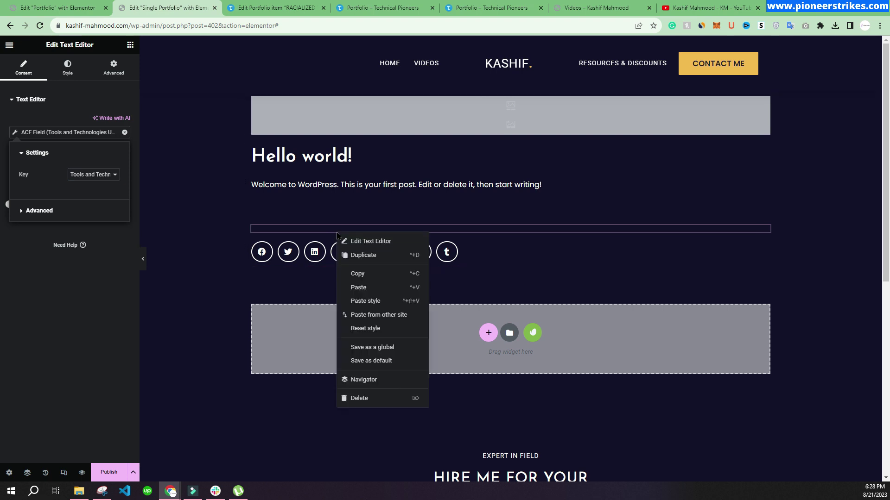
click(367, 255)
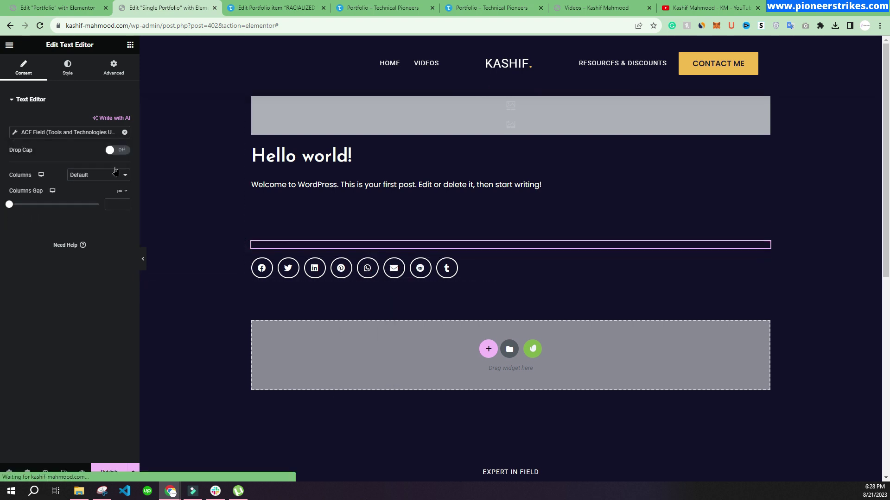
click(72, 132)
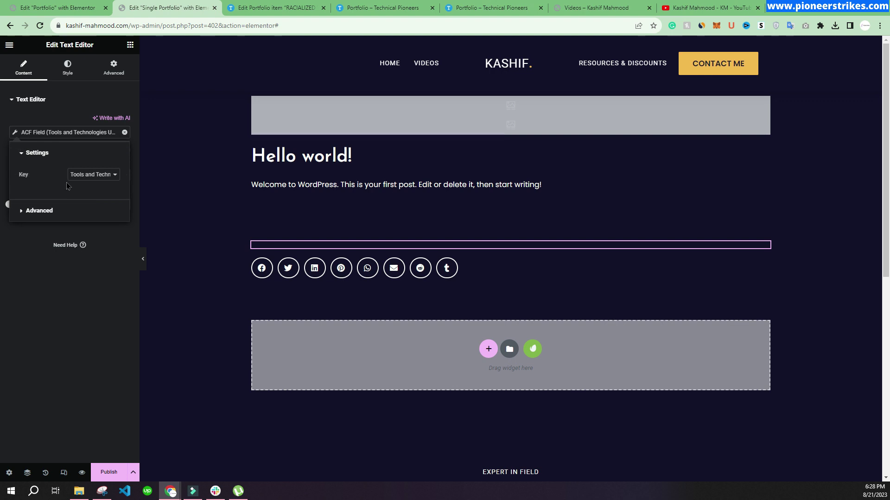
click(99, 177)
click(98, 206)
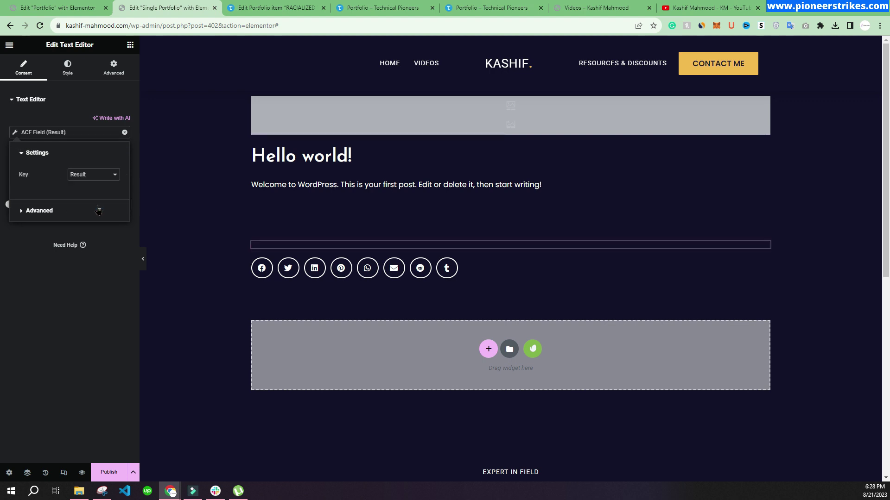
click(53, 211)
click(47, 174)
click(109, 472)
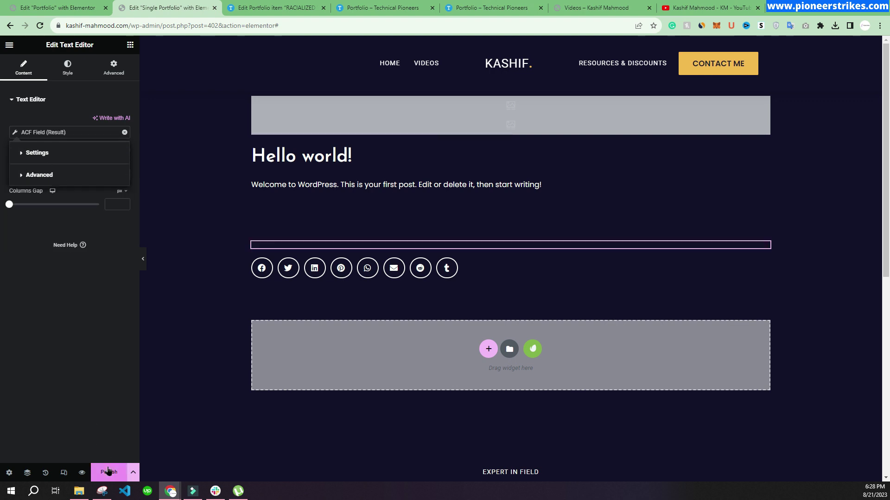
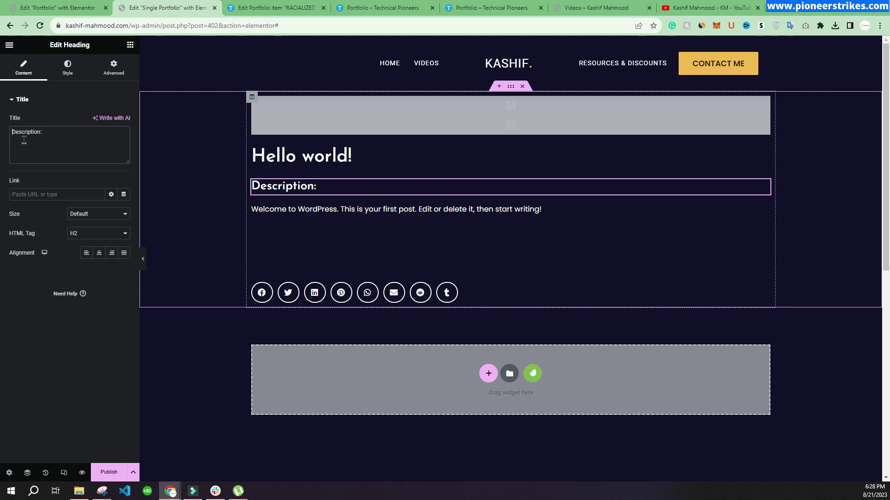
Step: Change the title of the heading above the post content to "Project Description:"
text(roject)
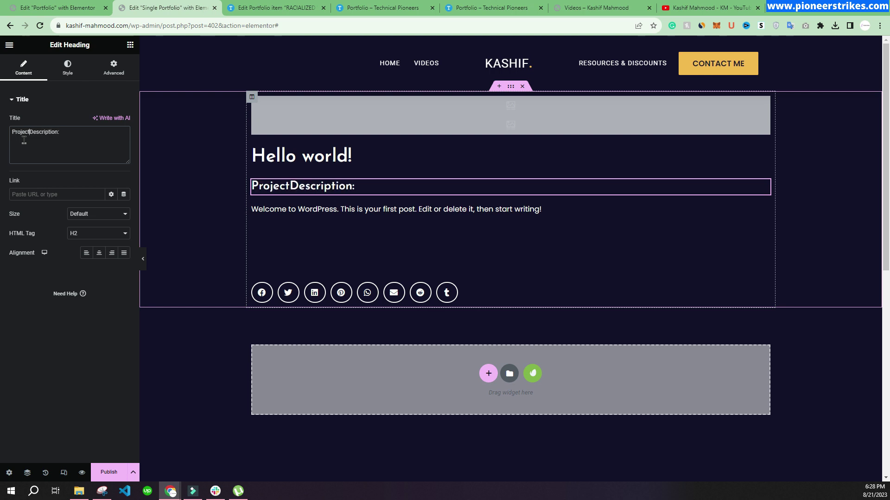
click(312, 211)
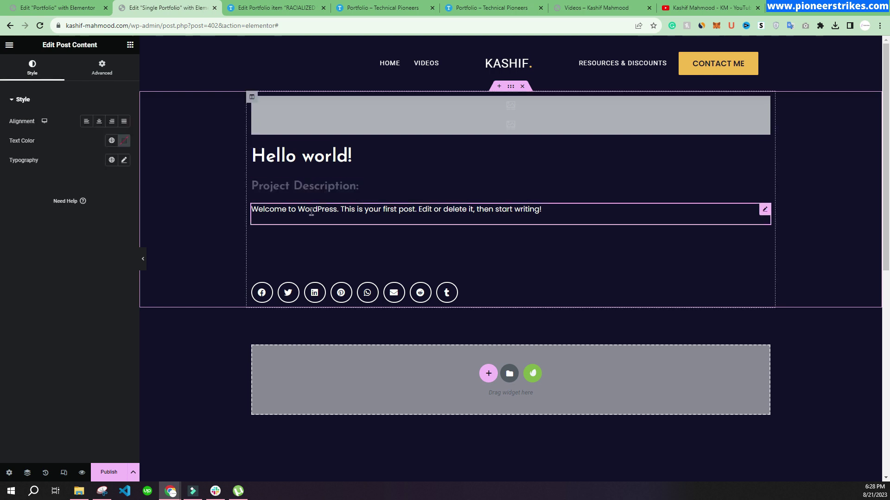
click(310, 237)
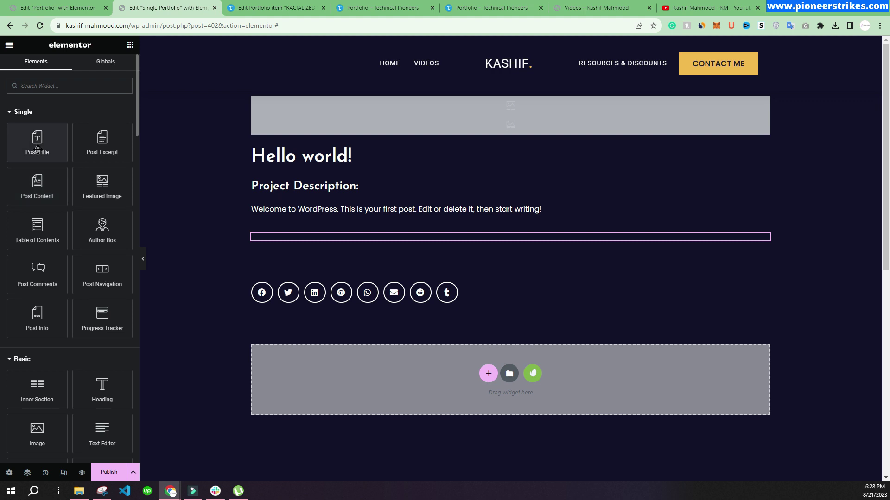
Step: Paste a copy of the Project Description heading below the post content and retitle it "Live URL:"
right_click(297, 190)
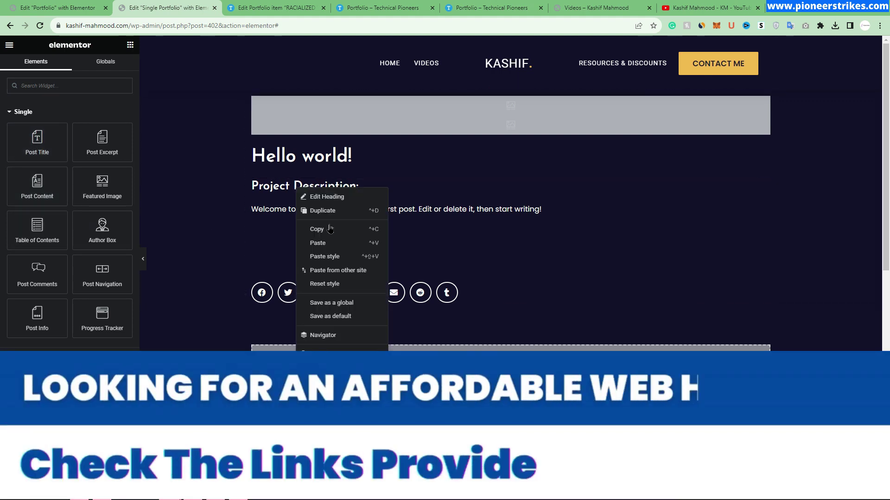
click(305, 219)
right_click(305, 219)
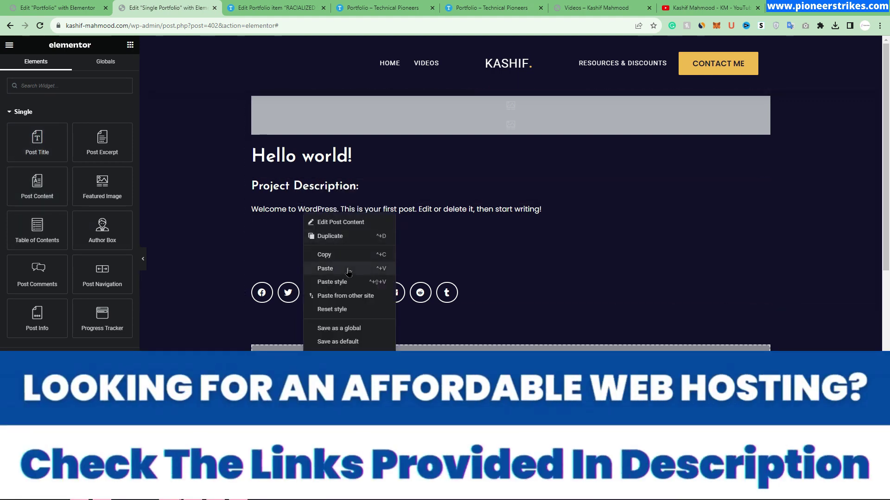
click(325, 268)
drag(62, 133, 1, 135)
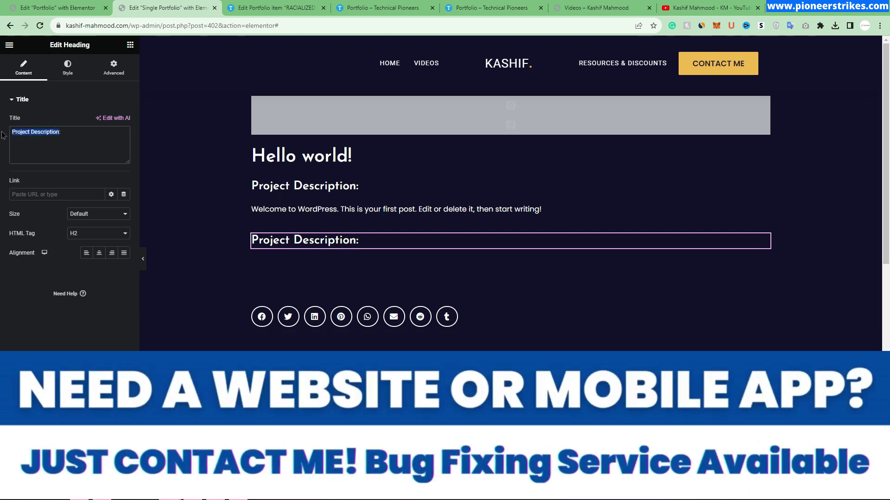
text(Li)
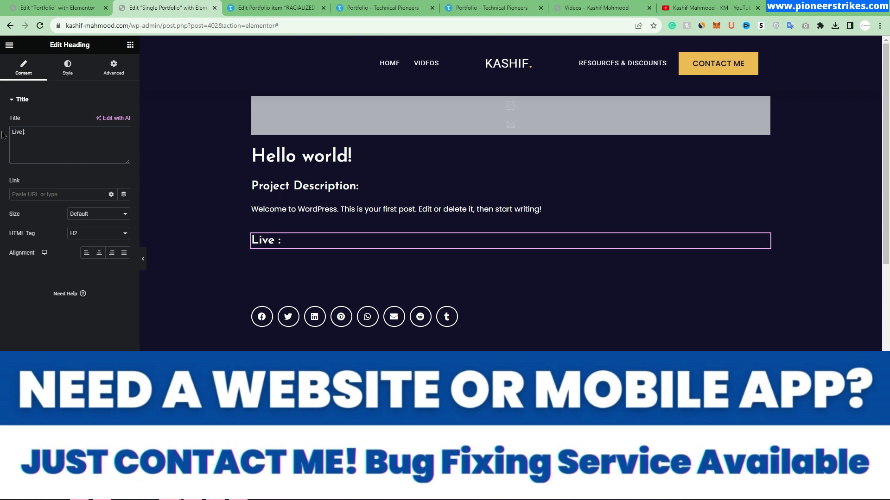
text(ve URL)
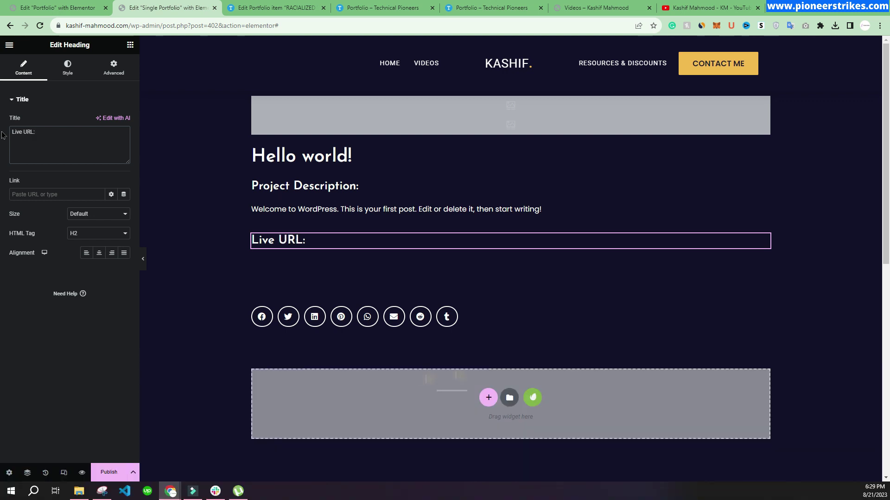
Step: Paste a copy of the "Live URL:" heading below the text editor linked to the live url field
click(291, 188)
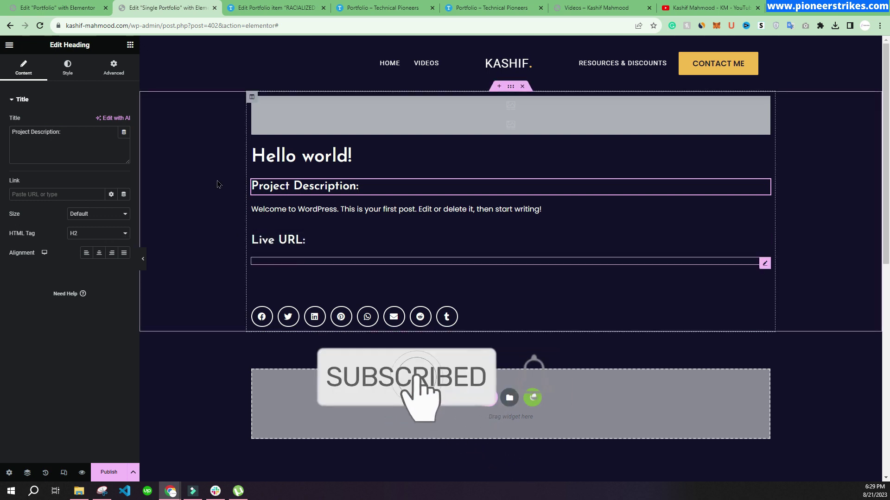
click(278, 261)
click(131, 45)
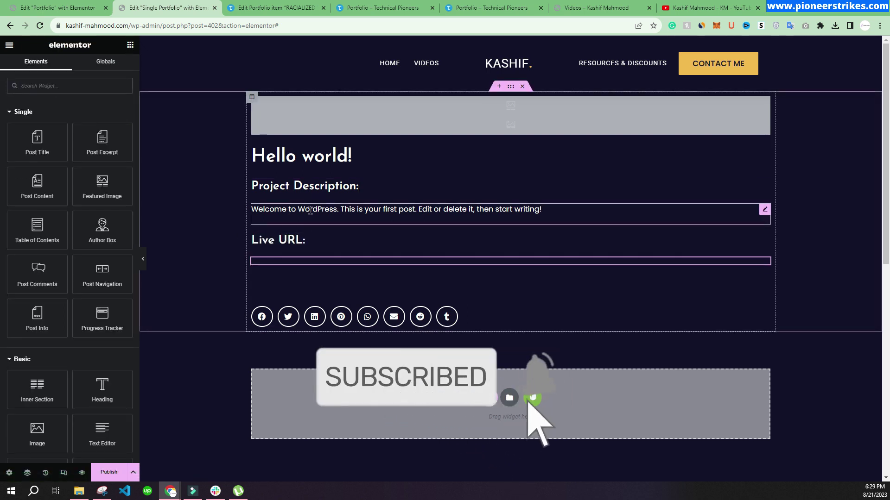
right_click(301, 241)
click(282, 245)
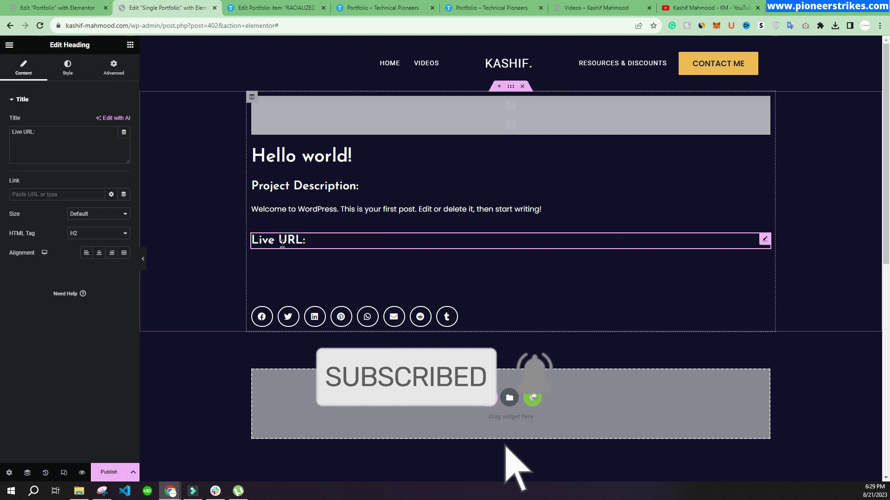
right_click(282, 262)
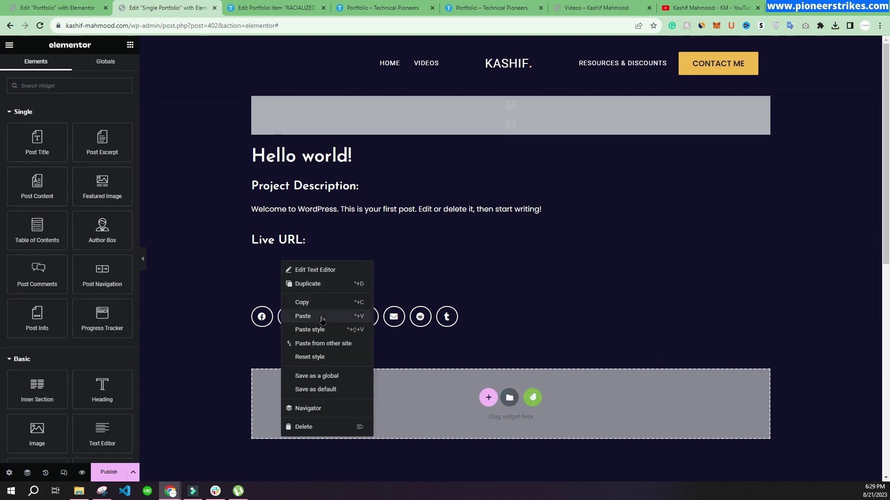
click(322, 317)
Step: Retitle the second "Live URL:" heading "Tools & Technologies Used:", checking which ACF fields the text editors below it use
click(286, 318)
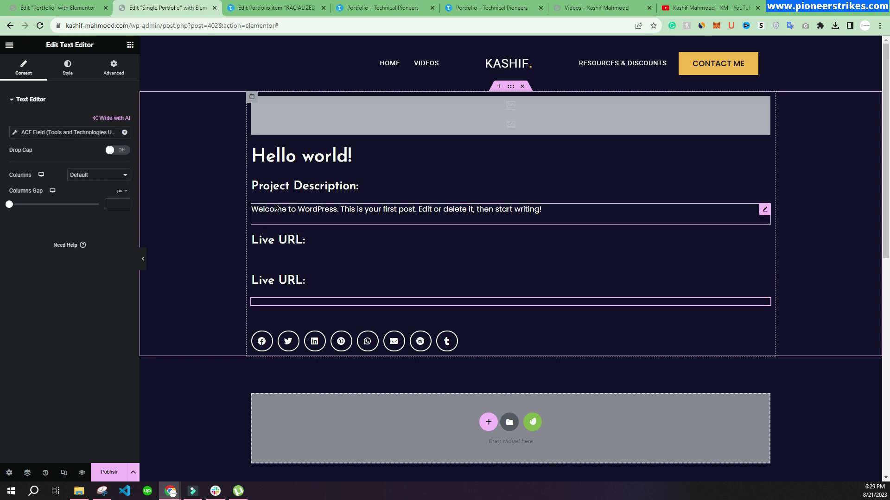
click(281, 267)
click(289, 284)
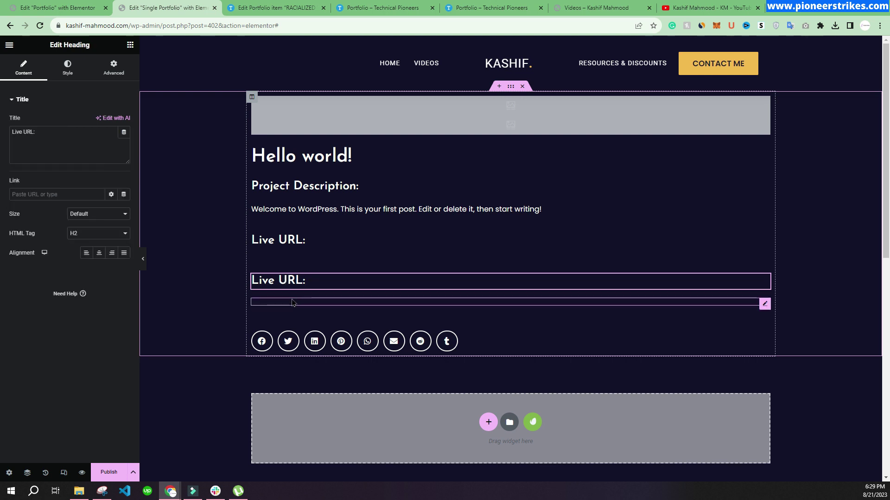
click(292, 304)
click(299, 319)
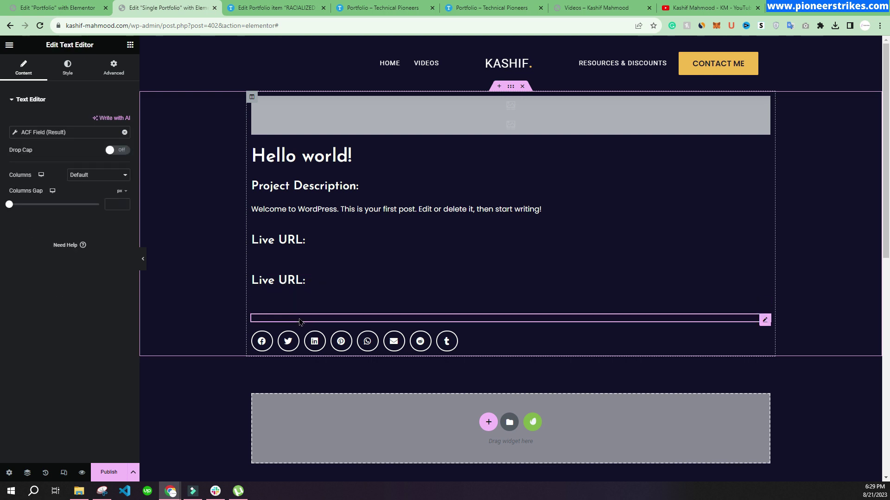
right_click(350, 286)
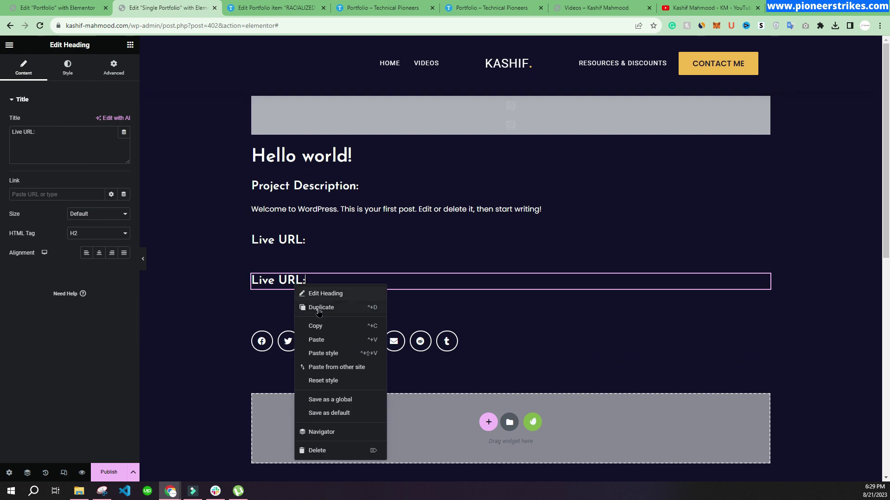
triple_click(278, 280)
triple_click(32, 130)
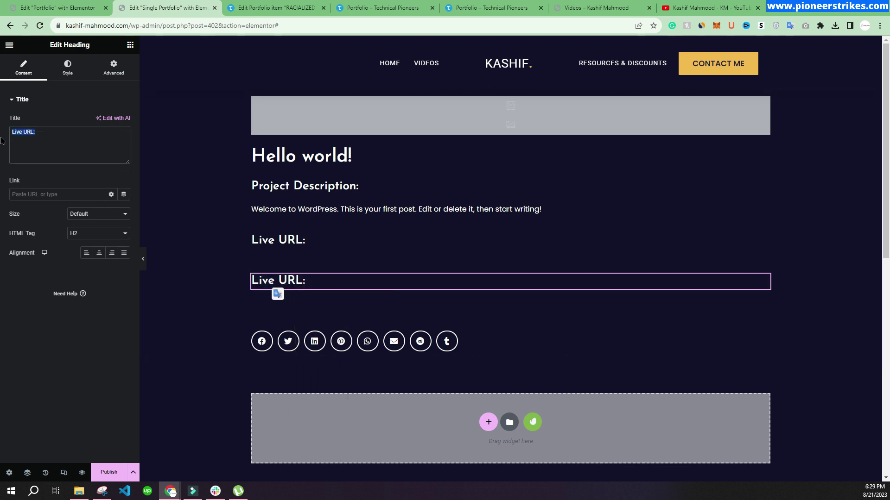
key(BackSpace)
text(Tools &)
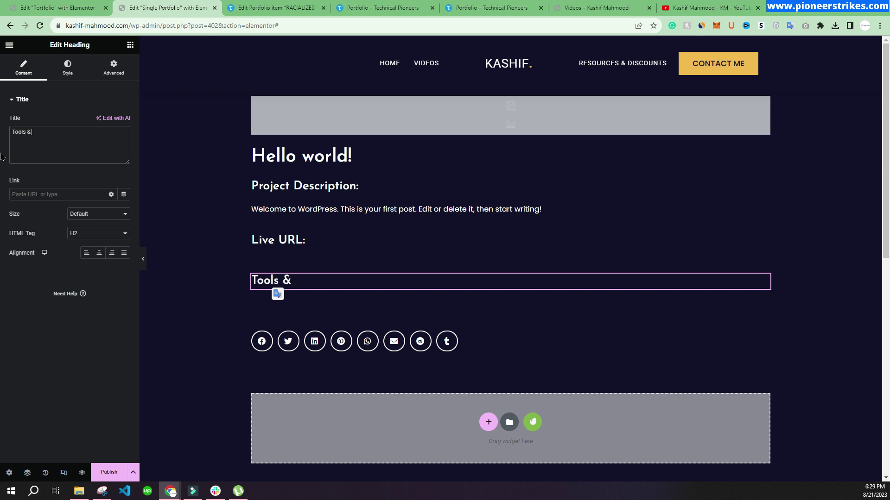
text( Technologies Used:)
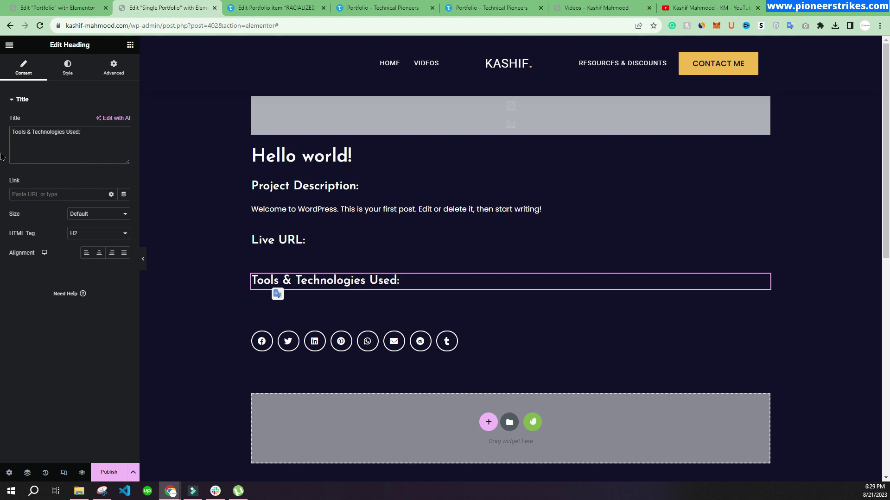
Step: Paste a copy of the "Tools & Technologies Used:" heading above the Result text editor and retitle it "Results:"
right_click(386, 286)
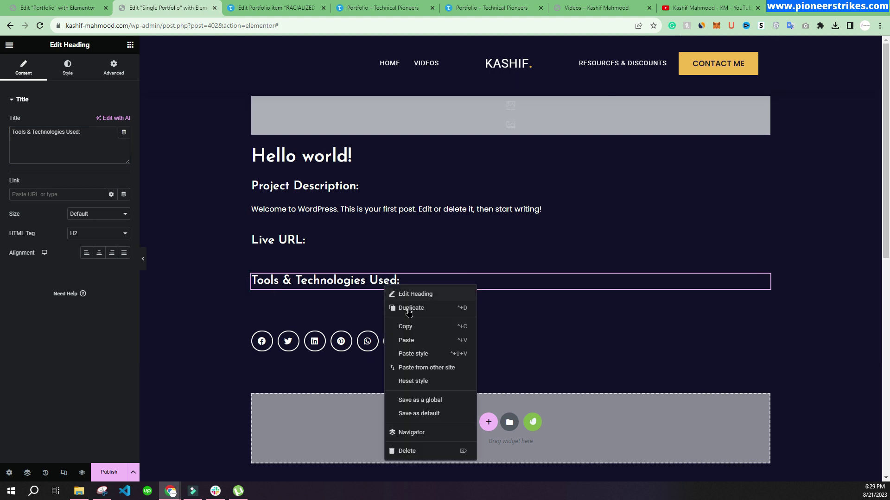
click(416, 332)
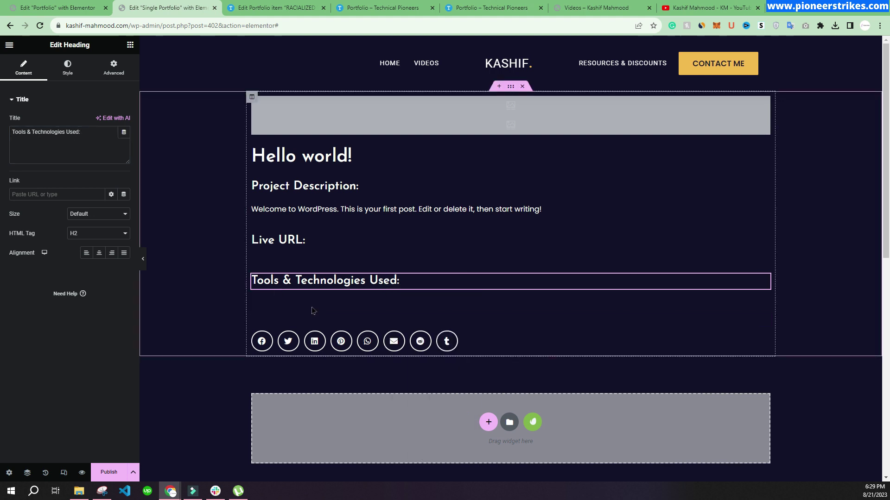
scroll(271, 315, down, 1)
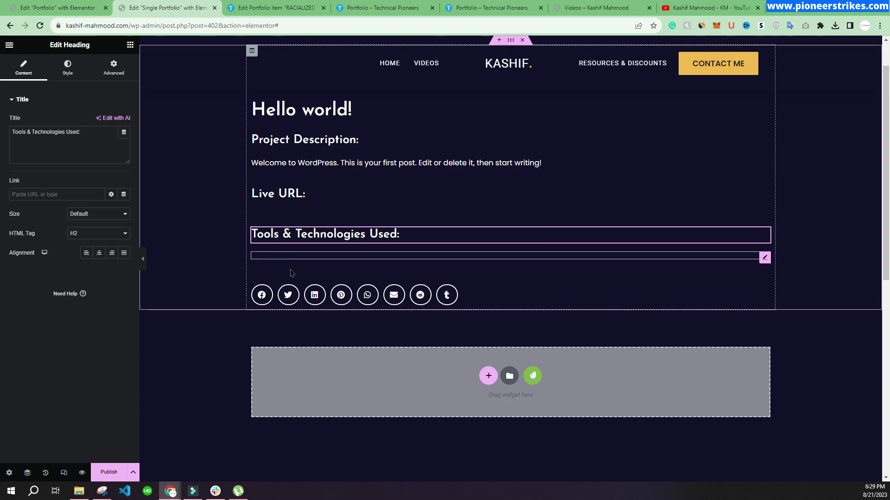
right_click(290, 274)
click(297, 315)
drag(81, 132, 4, 132)
click(4, 131)
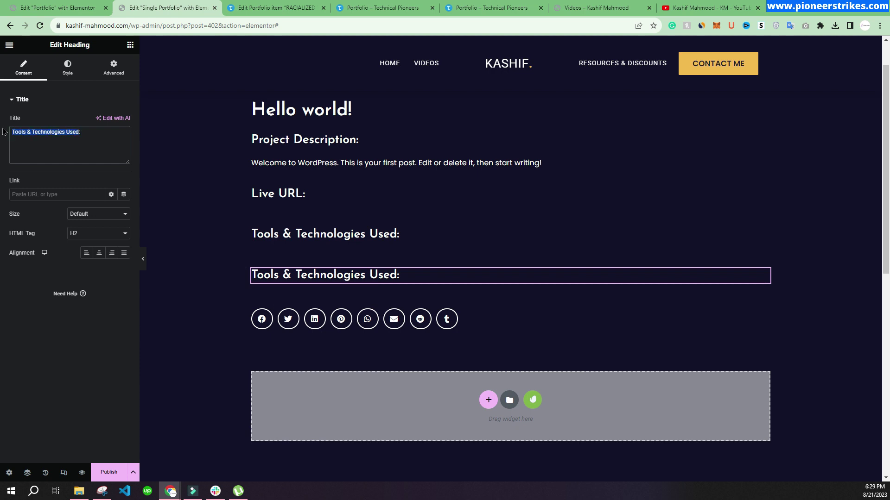
text(t)
key(BackSpace)
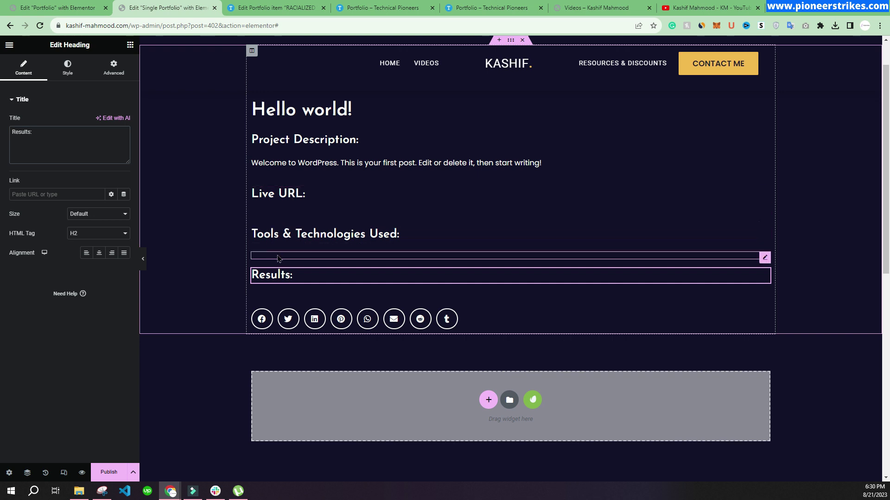
click(131, 45)
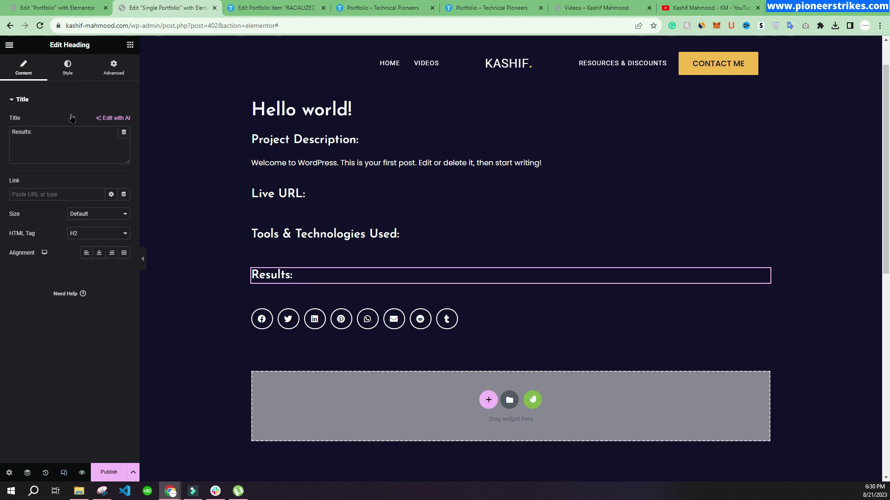
Step: Insert an Image widget above the "Results:" heading and set its image source to ACF Image Field
scroll(73, 272, down, 2)
drag(37, 343, 284, 261)
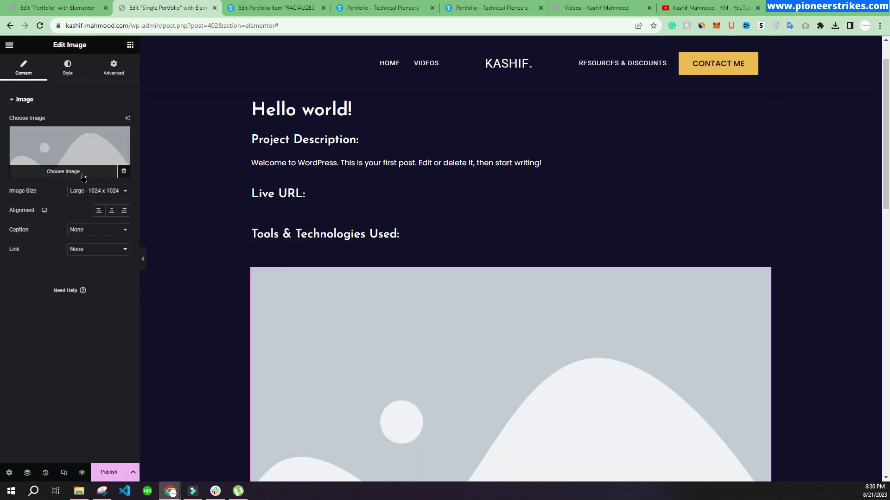
click(124, 172)
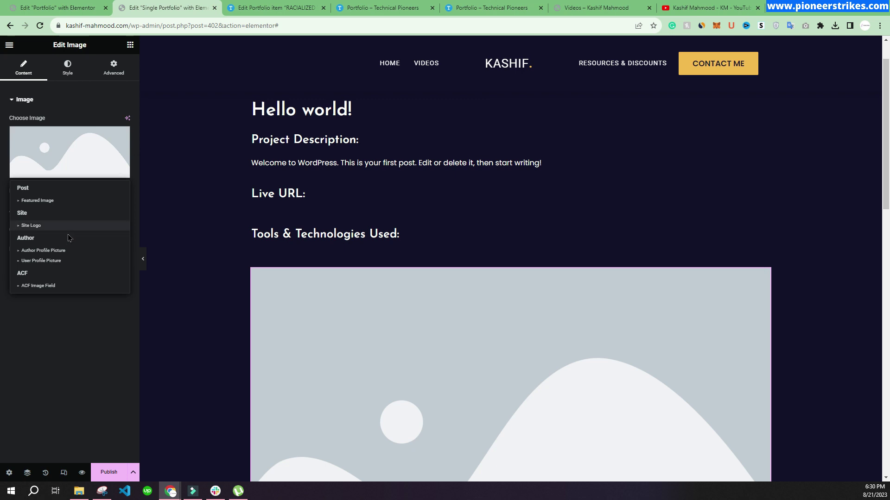
click(48, 286)
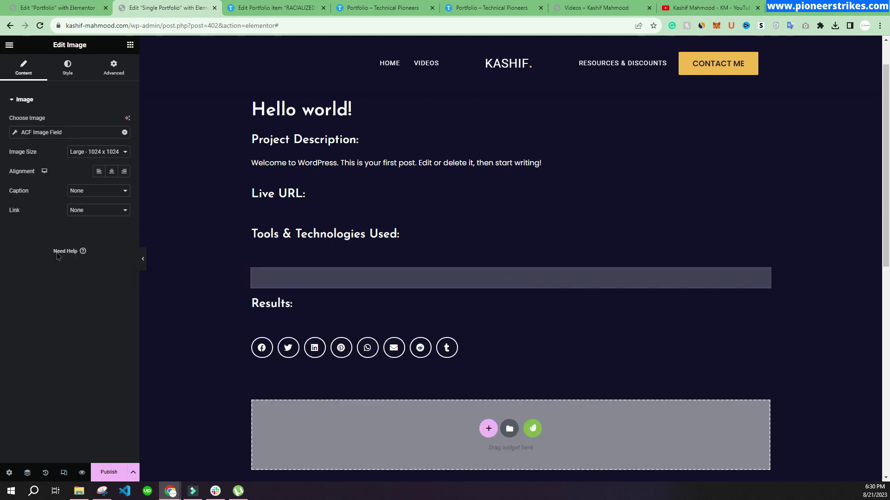
Step: Set the image's ACF field key to "big image" and its image size to Full
click(51, 132)
click(93, 174)
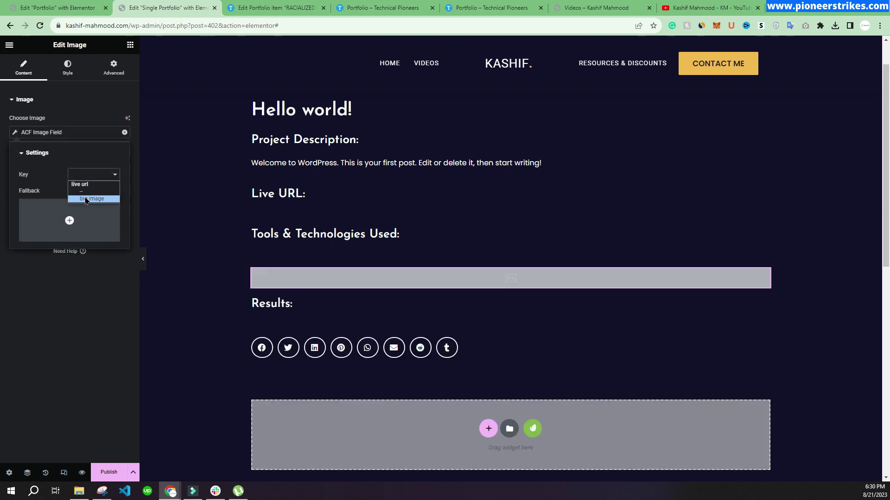
click(86, 199)
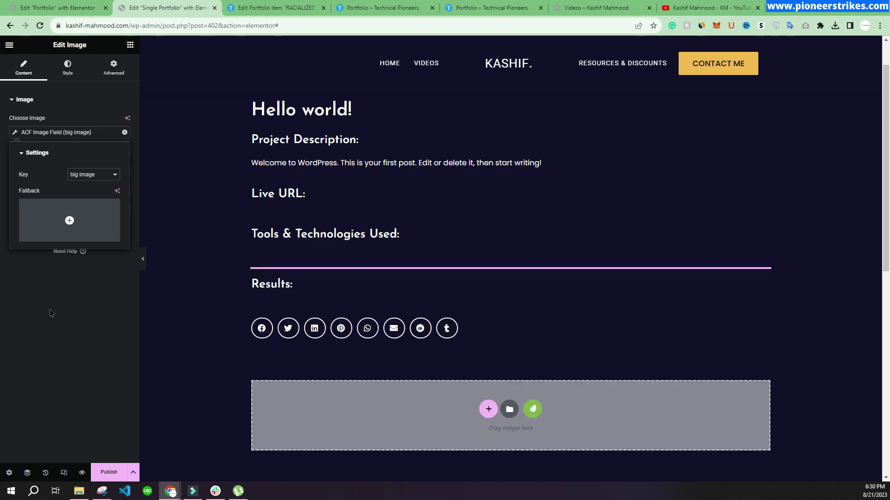
click(51, 313)
click(98, 152)
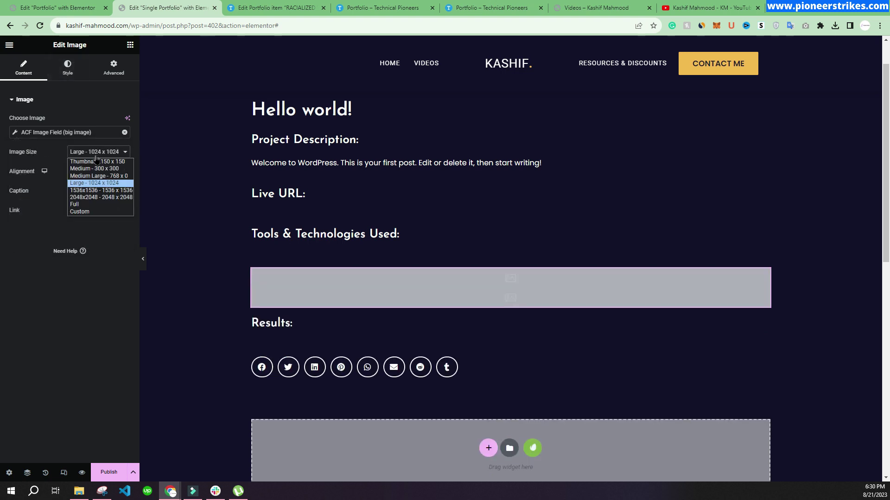
click(86, 204)
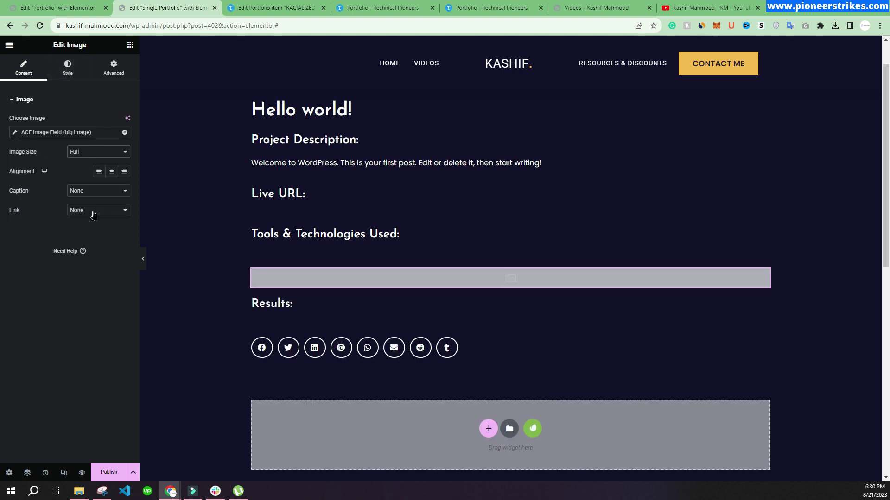
Step: Publish the Single Portfolio template with the display condition Include portfolio items, All
click(115, 475)
click(442, 279)
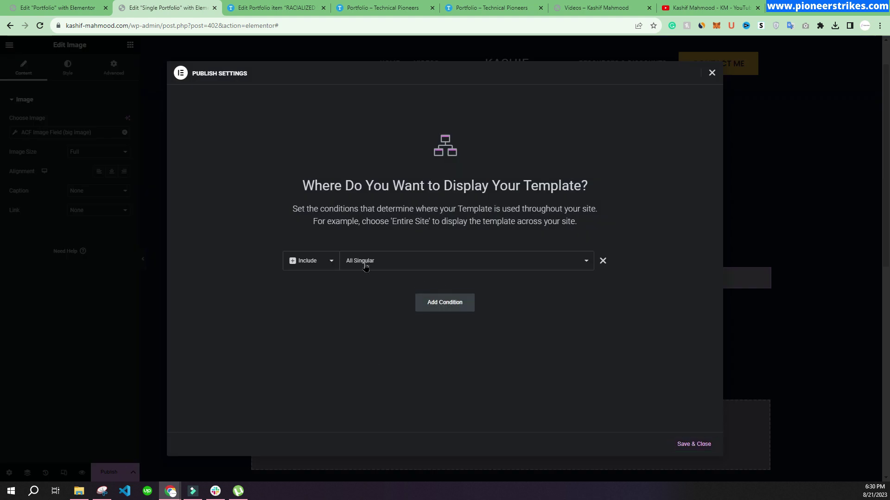
click(314, 262)
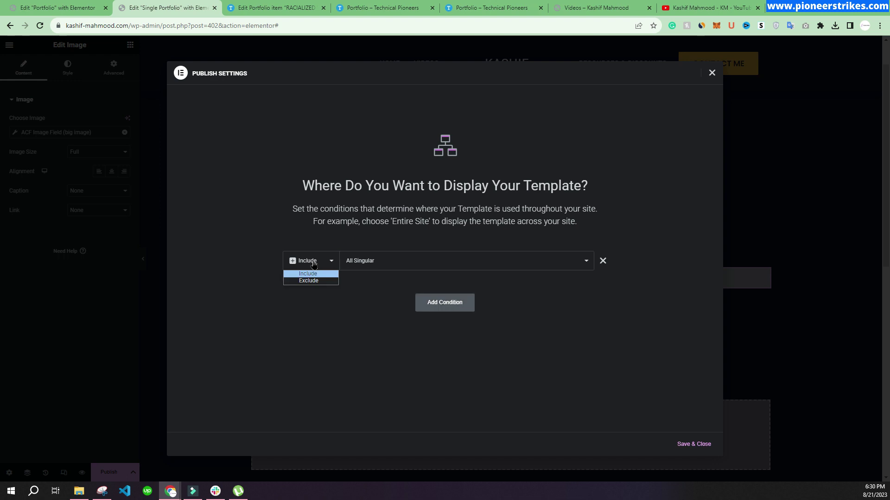
click(378, 262)
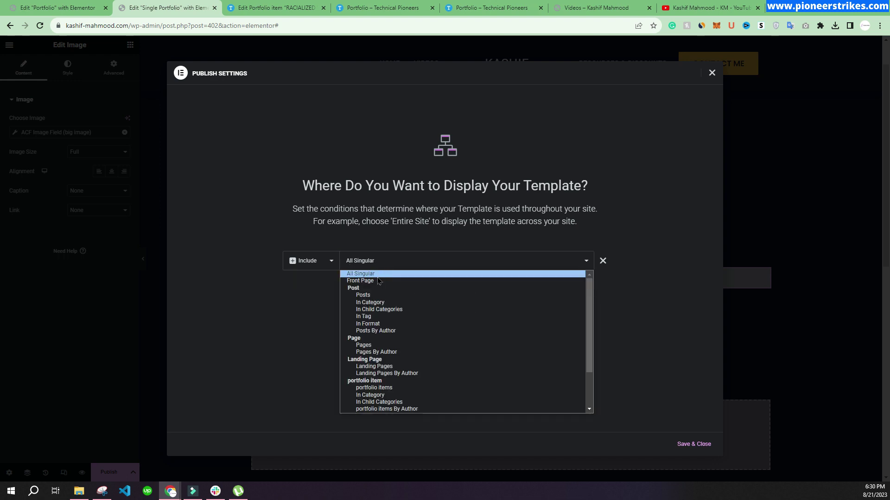
scroll(372, 306, down, 3)
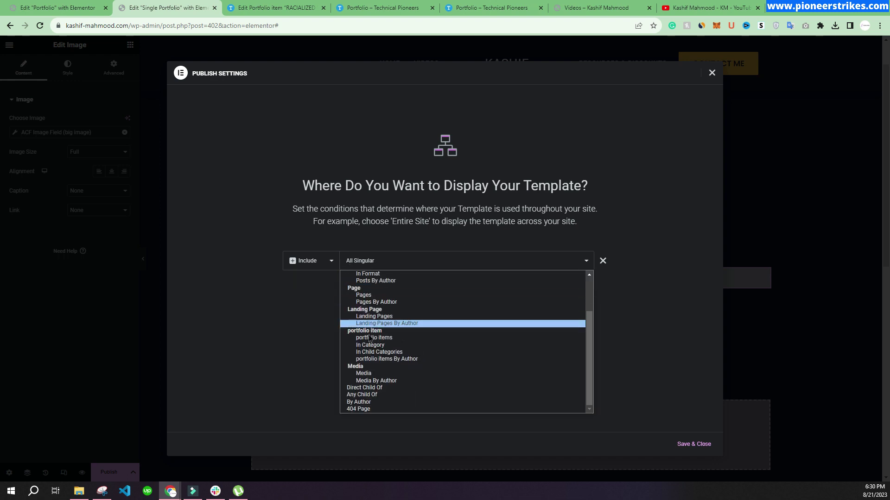
click(373, 338)
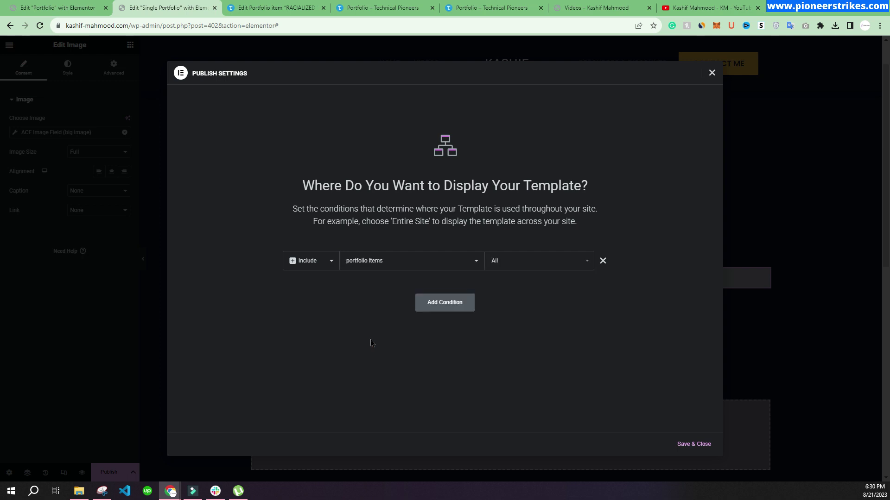
click(694, 444)
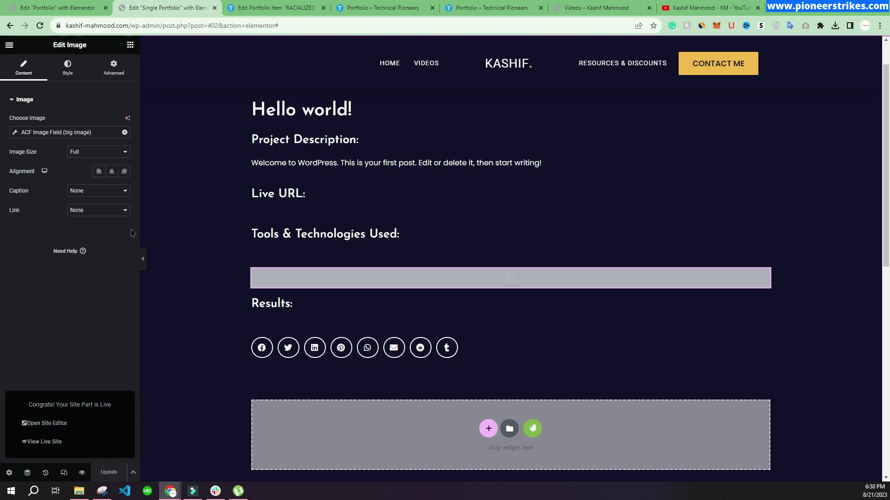
Step: Switch to the personal site's Videos page tab and open the Menus screen in its WordPress dashboard
click(570, 10)
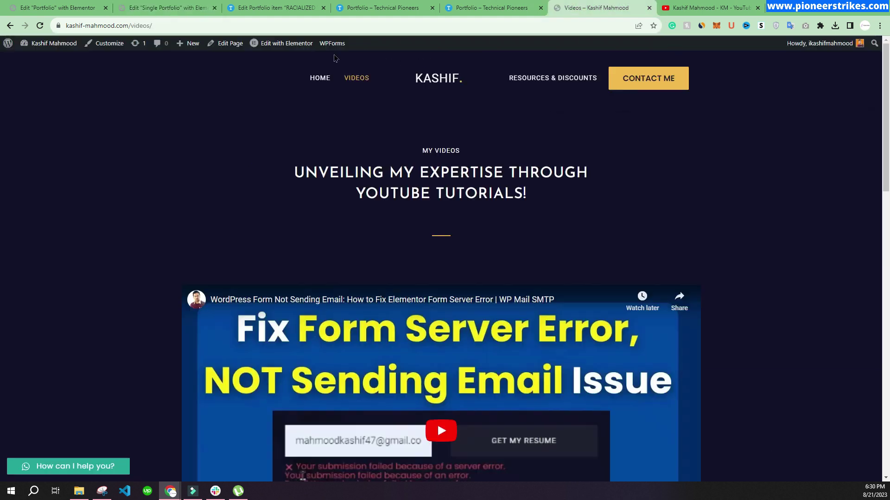
click(40, 25)
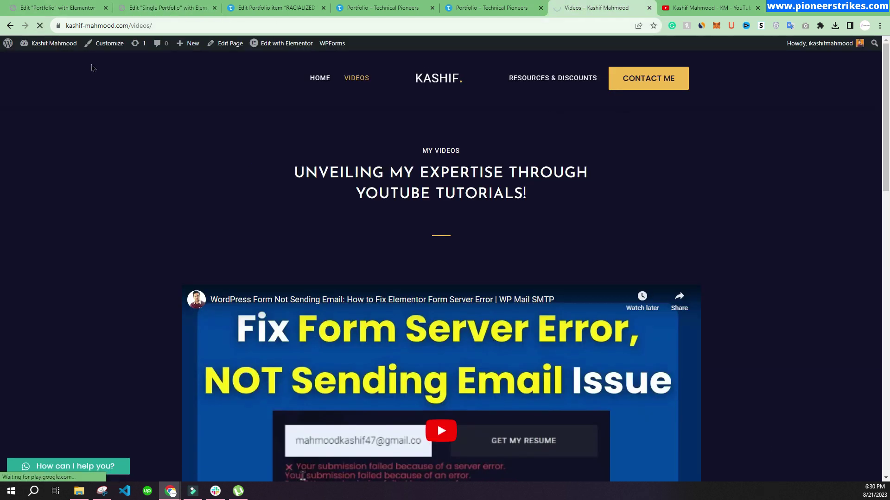
click(41, 44)
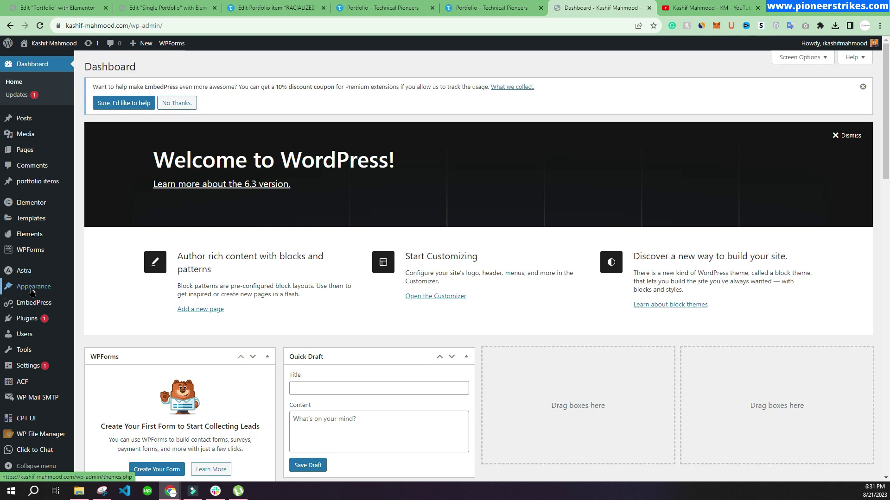
mouse_move(63, 291)
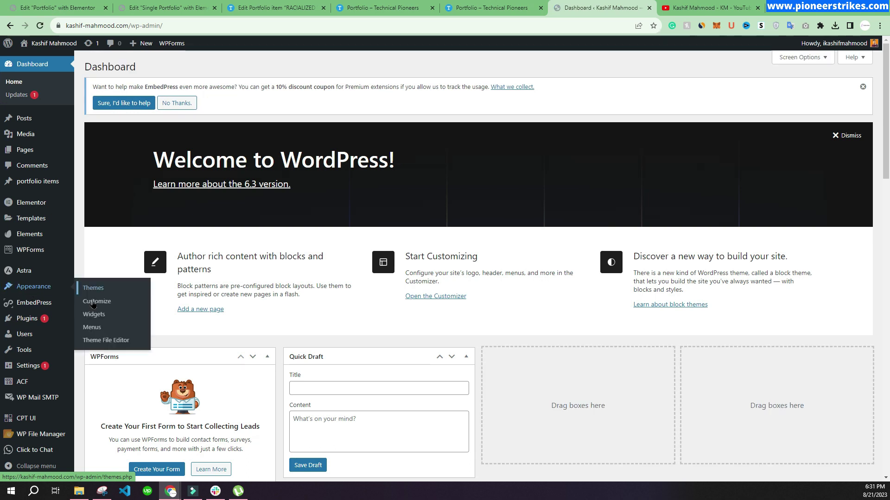
click(94, 329)
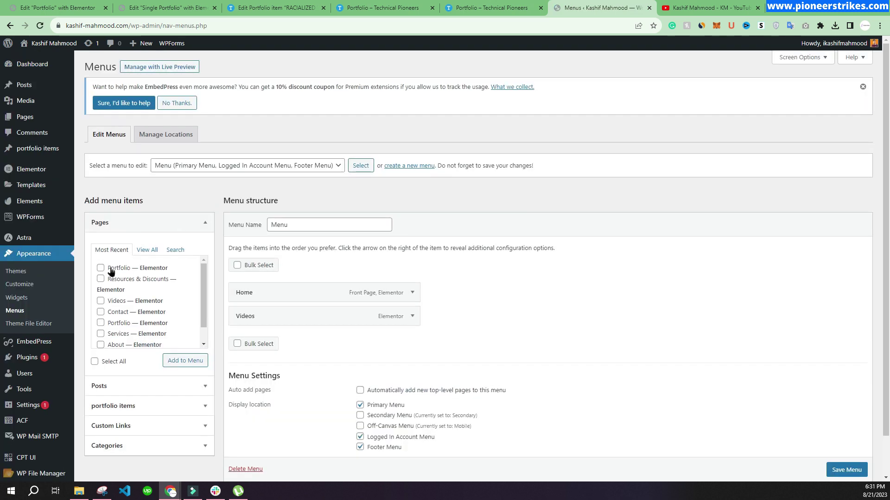
Step: Add the Portfolio page to the site menu, place it between Home and Videos, and save the menu
click(110, 272)
scroll(144, 272, down, 2)
scroll(162, 254, up, 2)
click(180, 362)
drag(312, 333, 294, 311)
click(846, 462)
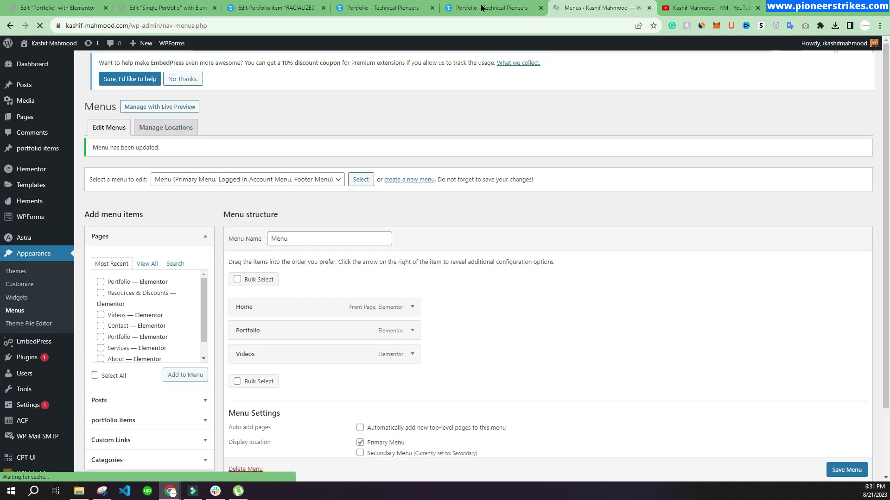
Step: Visit the live site in a new tab, open demo 2 from the Portfolio page and check its title and section headings
click(481, 8)
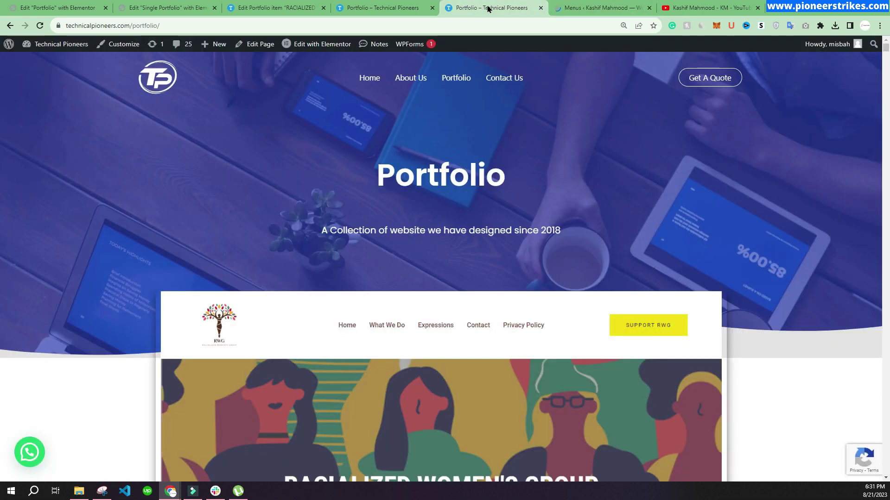
click(598, 7)
middle_click(33, 59)
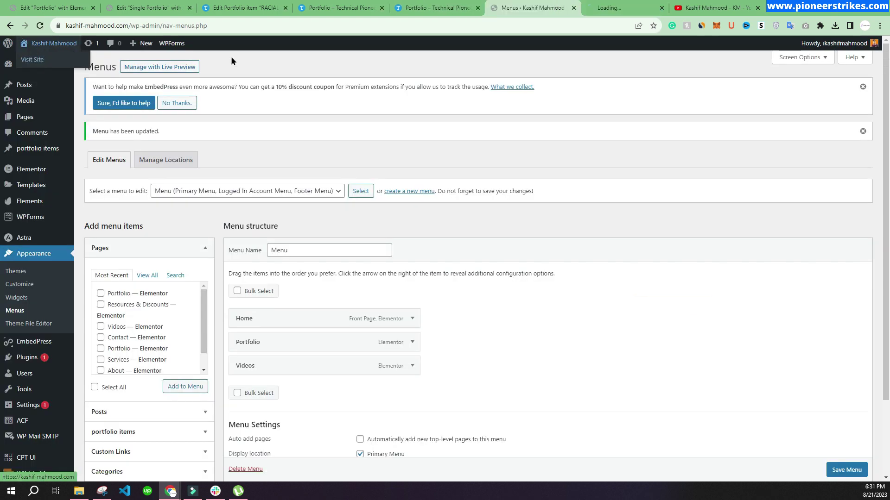
key(ctrl+Tab)
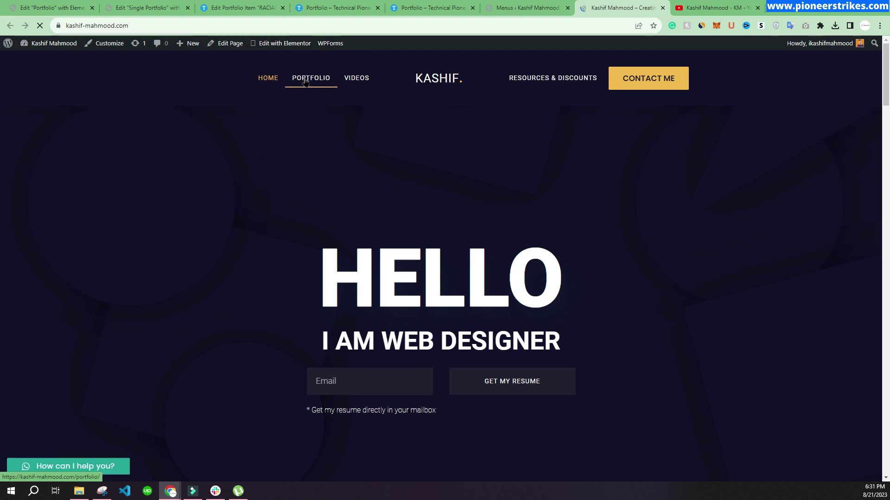
click(305, 81)
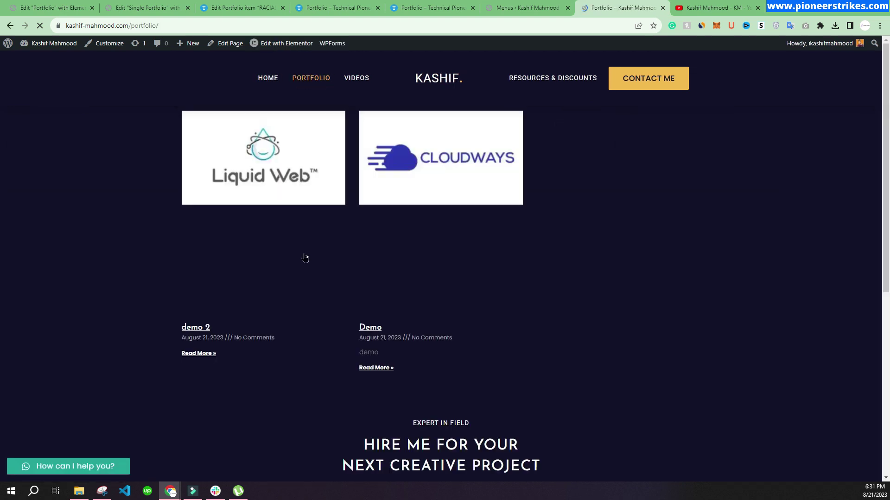
click(194, 236)
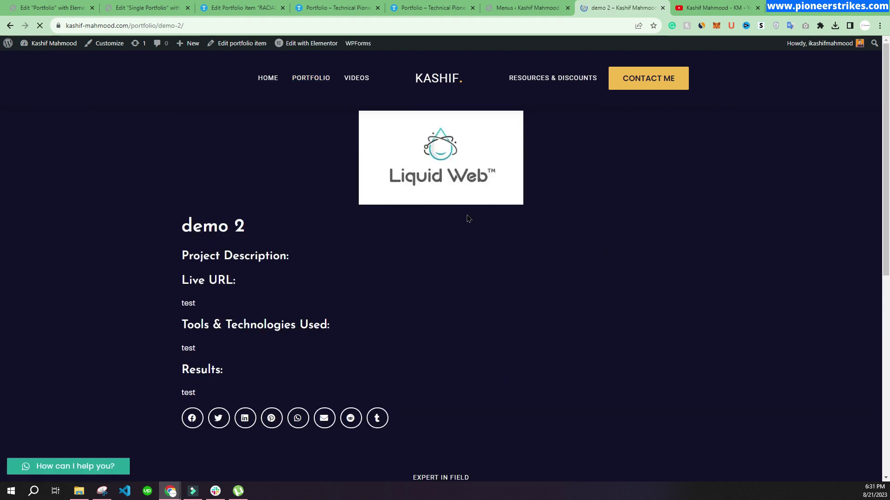
drag(182, 235, 264, 234)
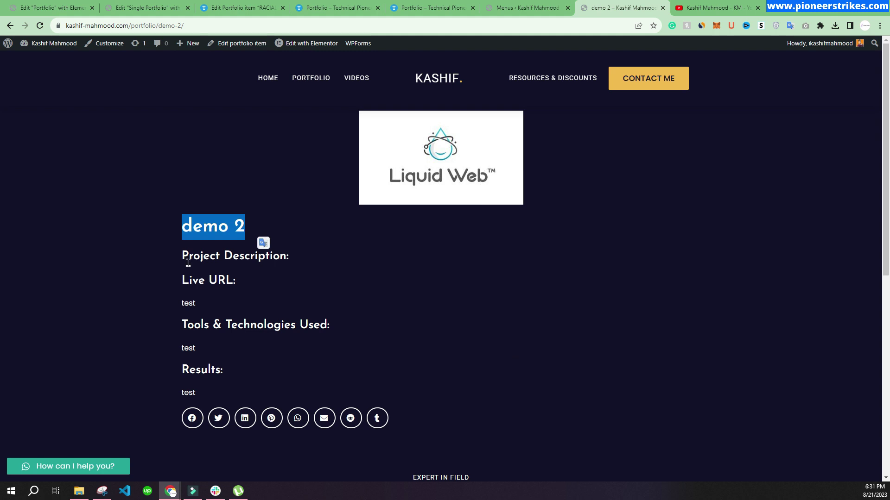
drag(180, 262, 287, 257)
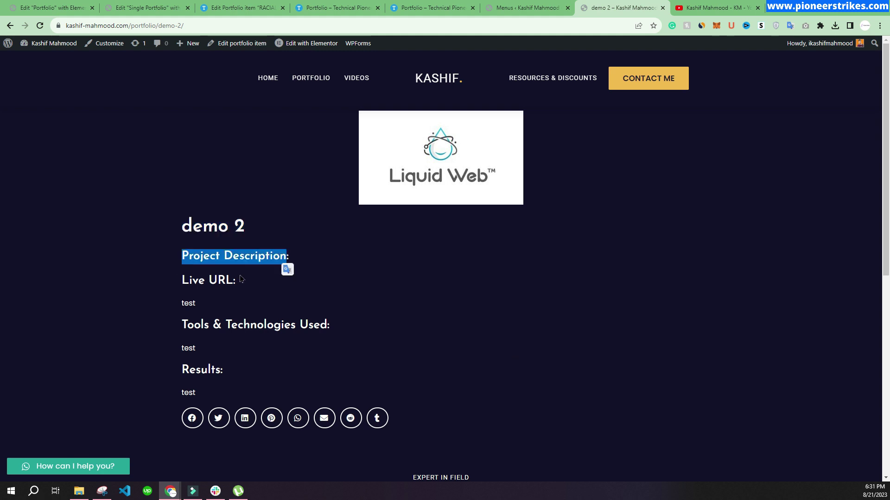
click(186, 308)
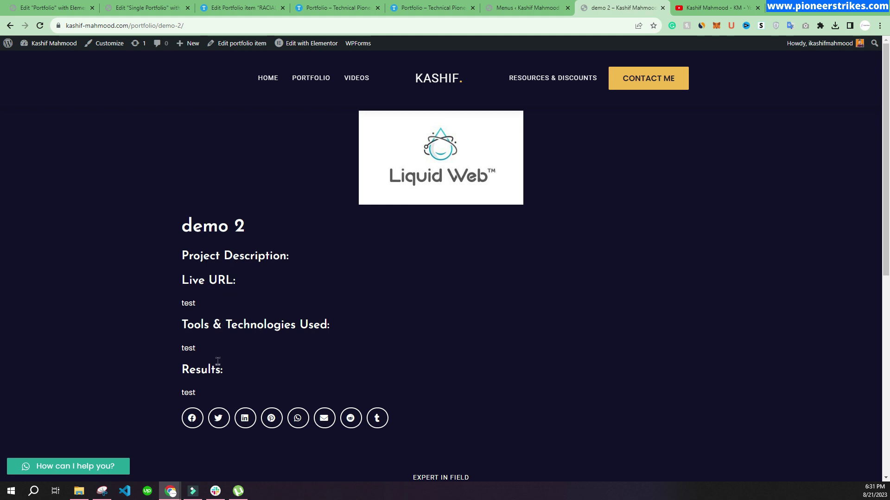
Step: Edit the demo 2 portfolio item, adding the paragraph "test" as its content, and update it
click(241, 43)
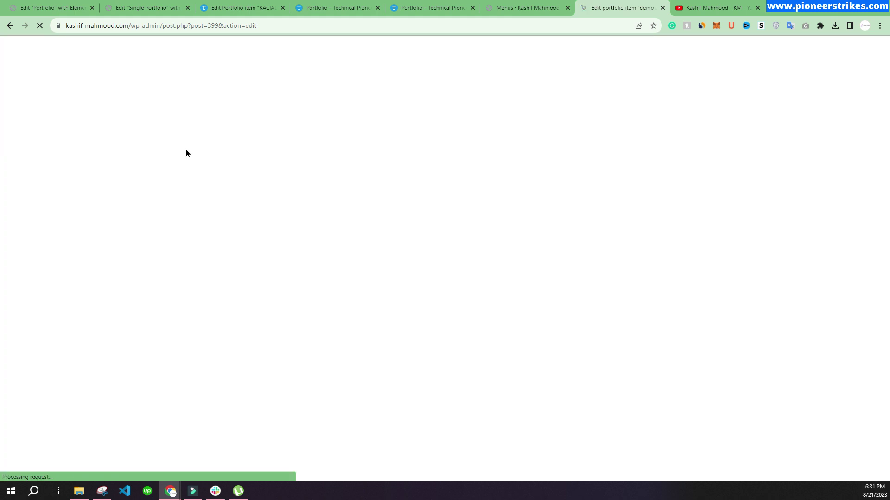
click(126, 172)
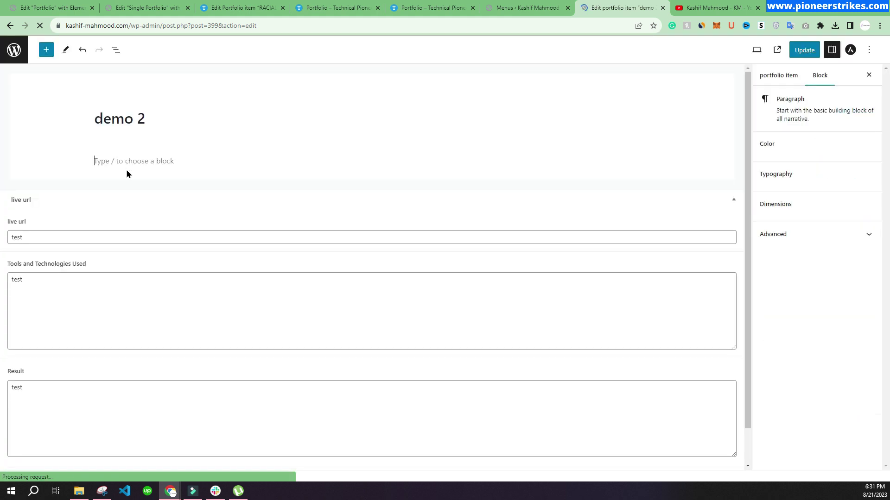
text(test)
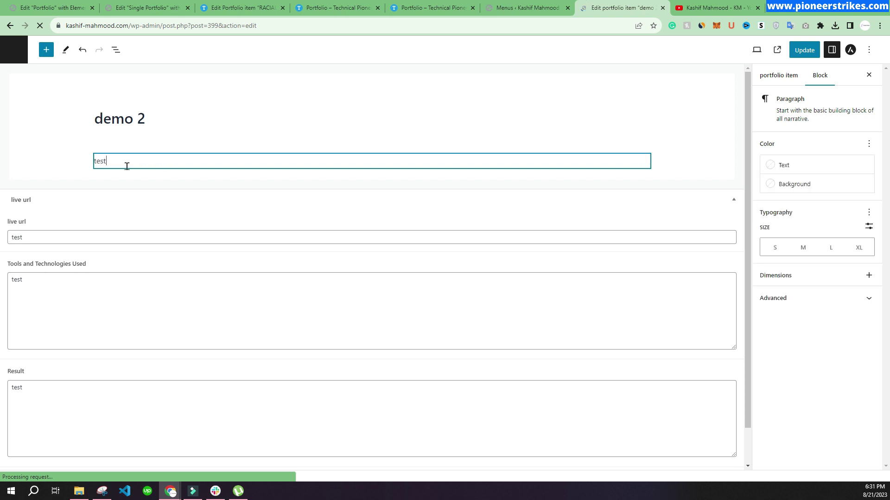
click(804, 51)
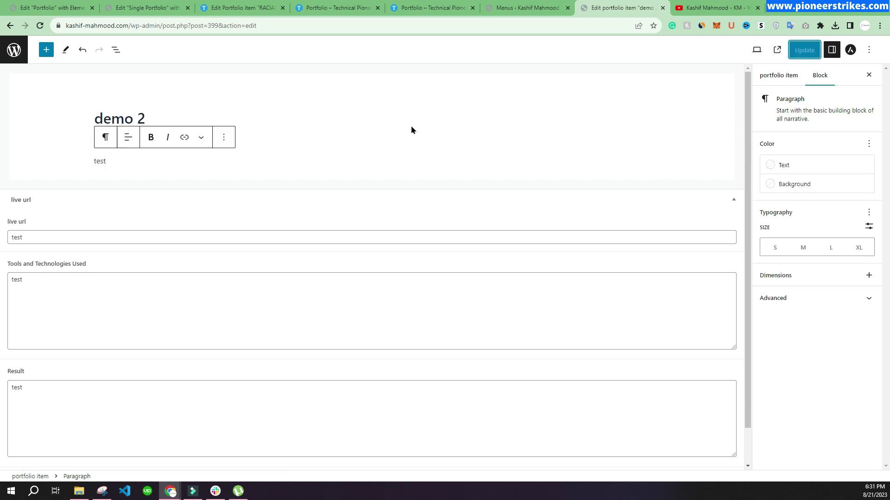
Step: View the updated demo 2 page to check its project description and share buttons, and go back to the live Portfolio page
click(101, 453)
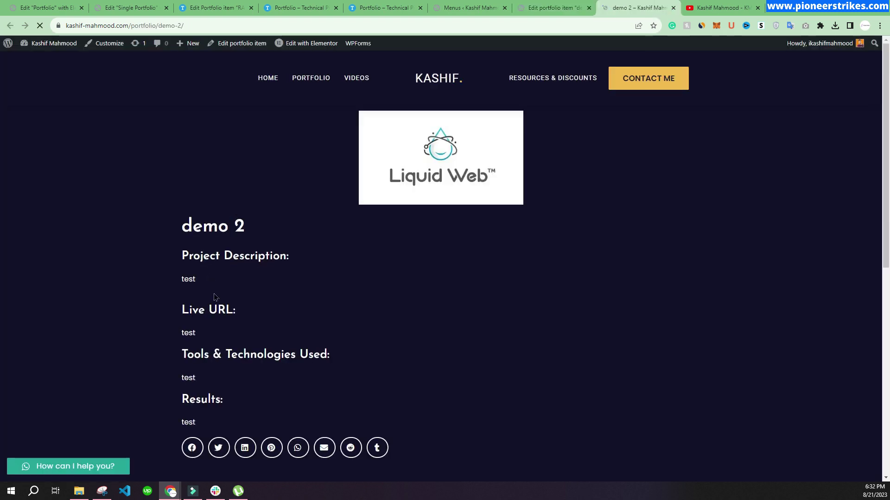
drag(181, 279, 213, 276)
scroll(208, 335, down, 4)
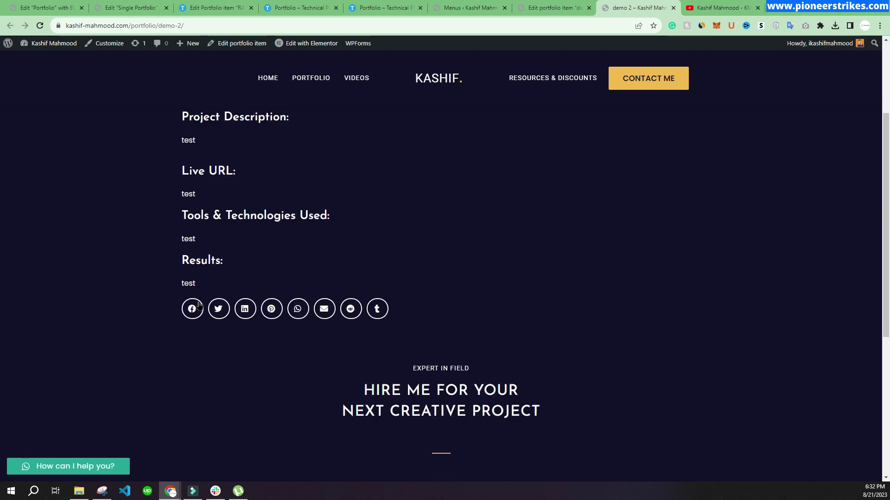
key(ctrl+shift+Tab)
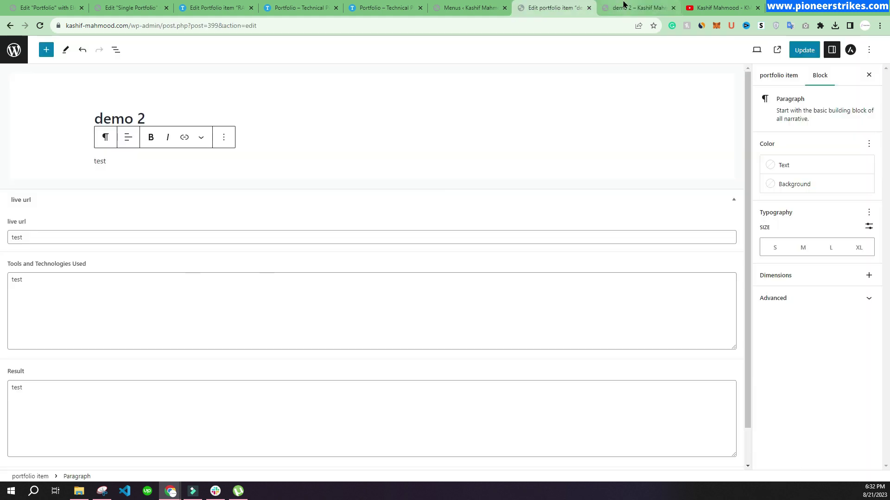
key(ctrl+Tab)
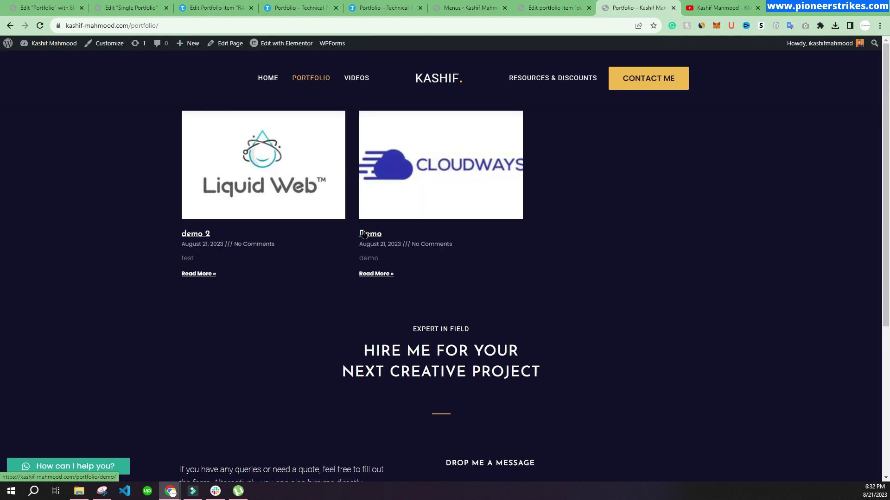
Step: Open the Demo item from the live Portfolio page, check its project details and screenshot, and go back to the Portfolio page
click(371, 237)
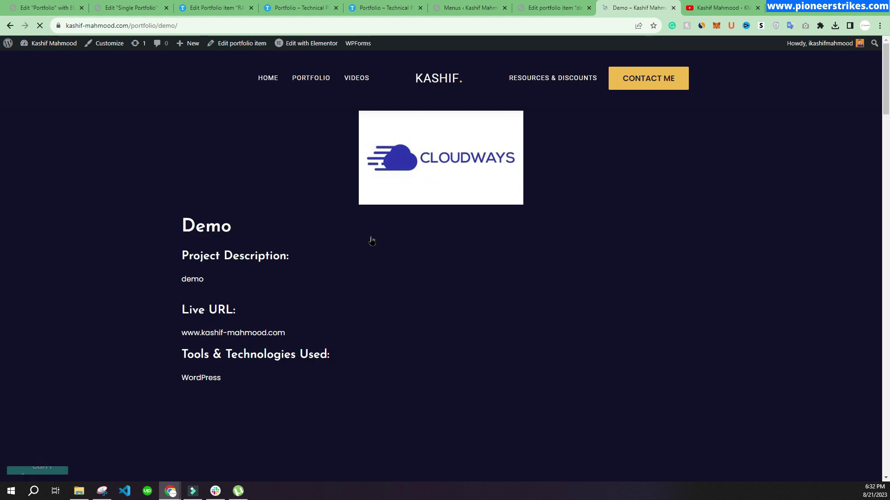
scroll(315, 255, down, 3)
scroll(315, 256, down, 18)
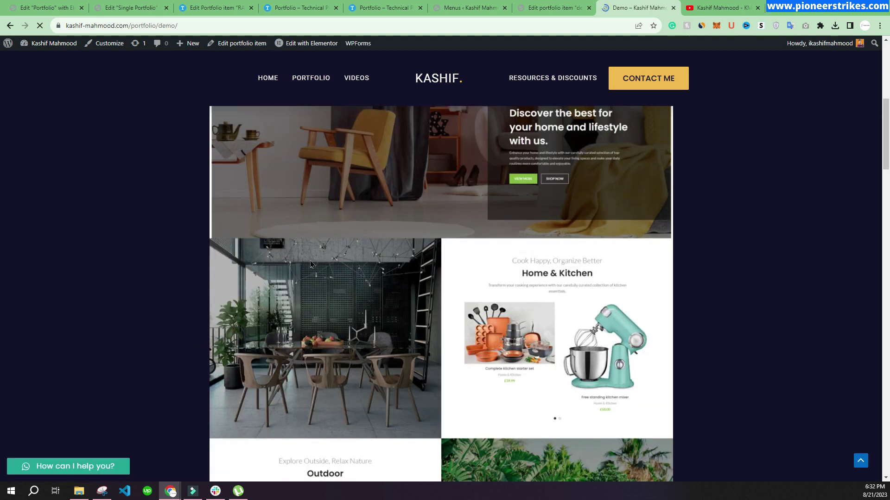
scroll(310, 262, down, 15)
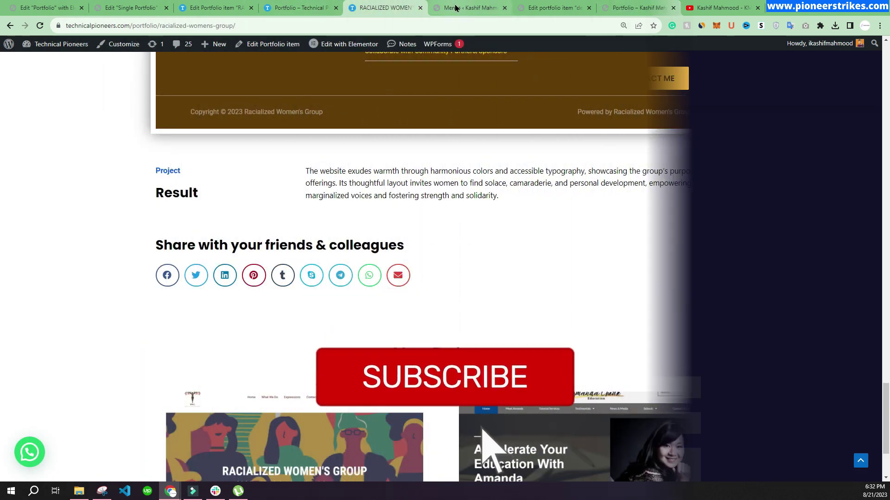
click(492, 8)
click(638, 7)
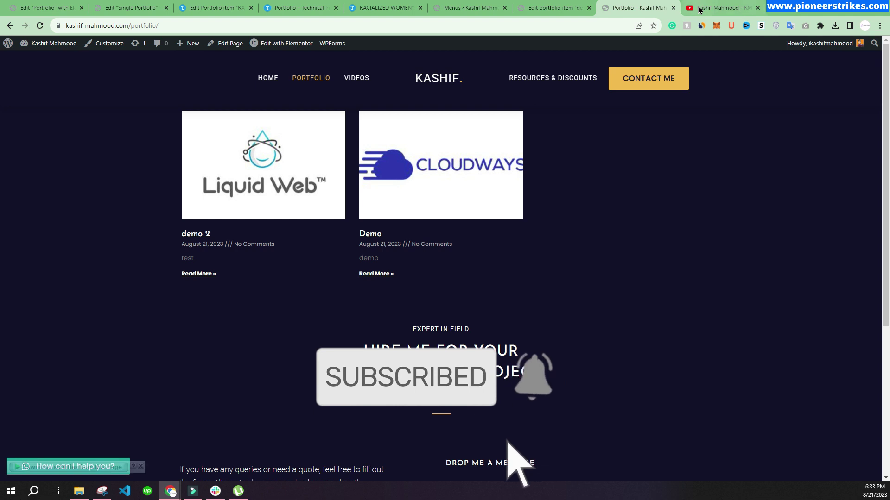
Step: Switch to the YouTube channel and view its playlist "Complete WordPress Website Tutorials - Step by Step Guide"
click(700, 8)
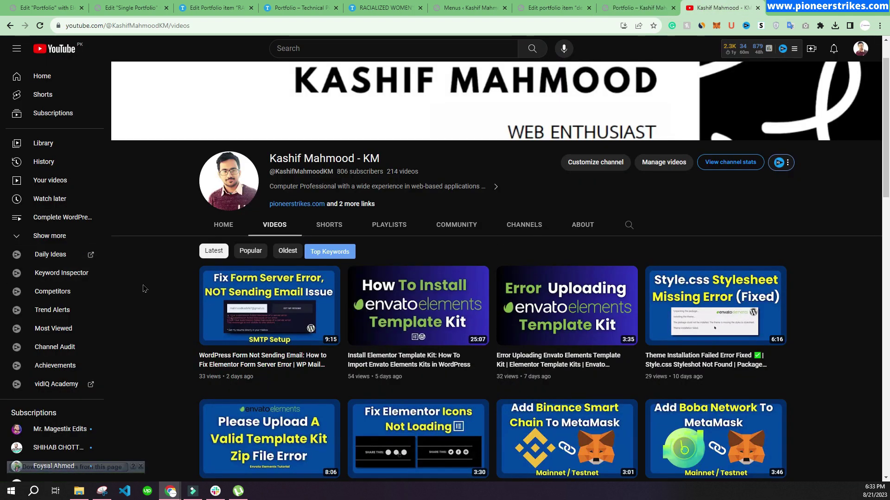
click(389, 225)
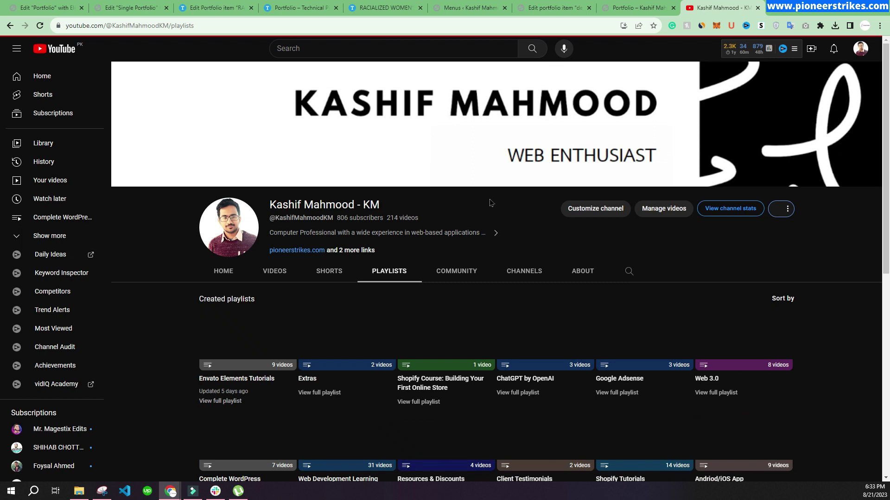
scroll(509, 260, down, 1)
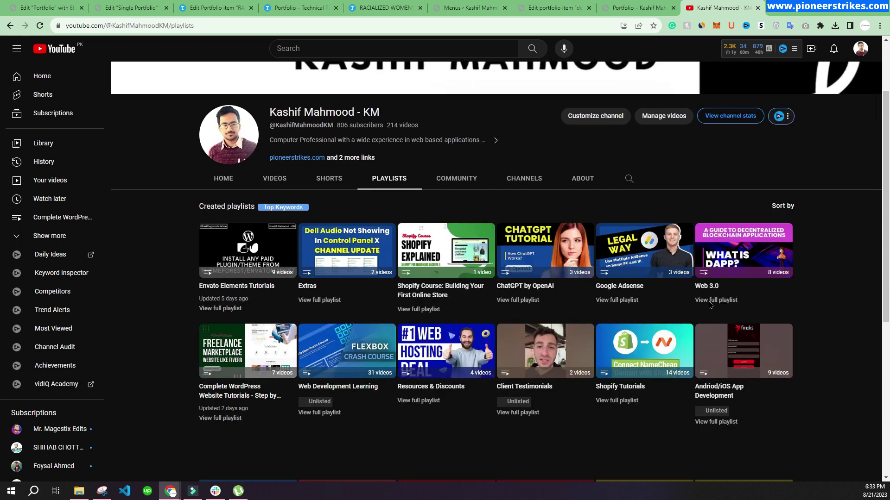
click(227, 418)
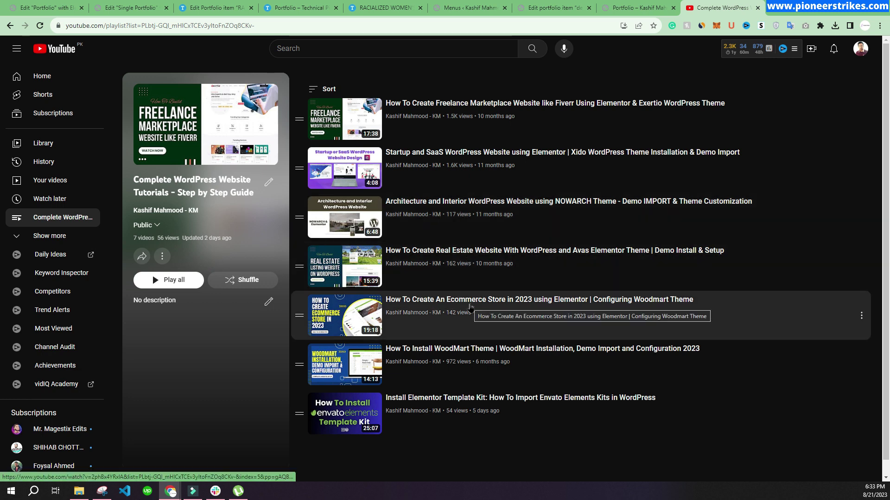
click(476, 352)
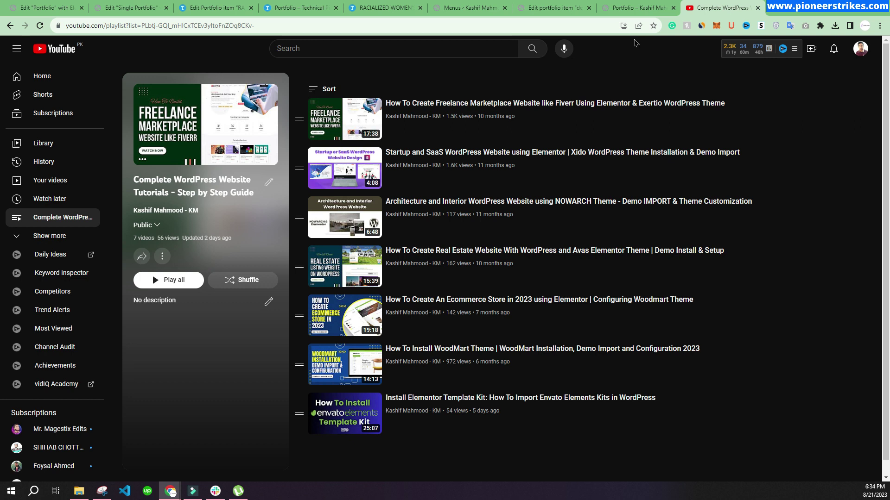
Step: Return to the live portfolio site, open its Home page and look through the hero, about and services sections
click(638, 8)
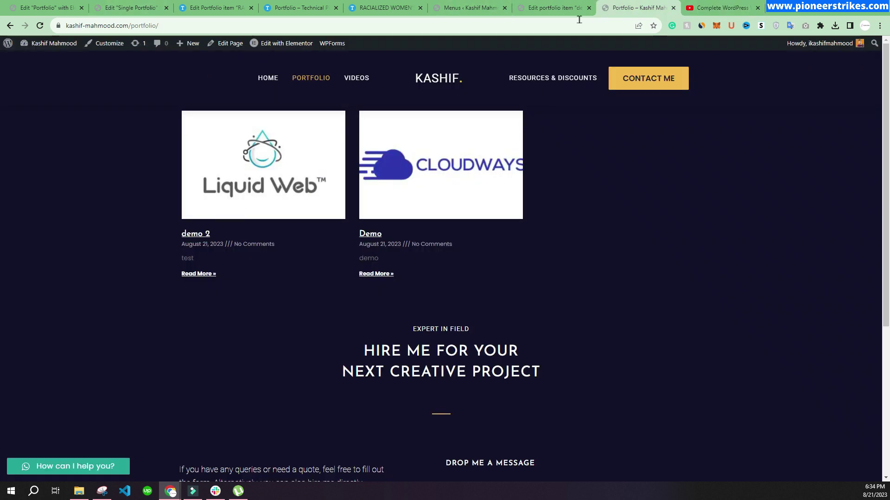
click(273, 78)
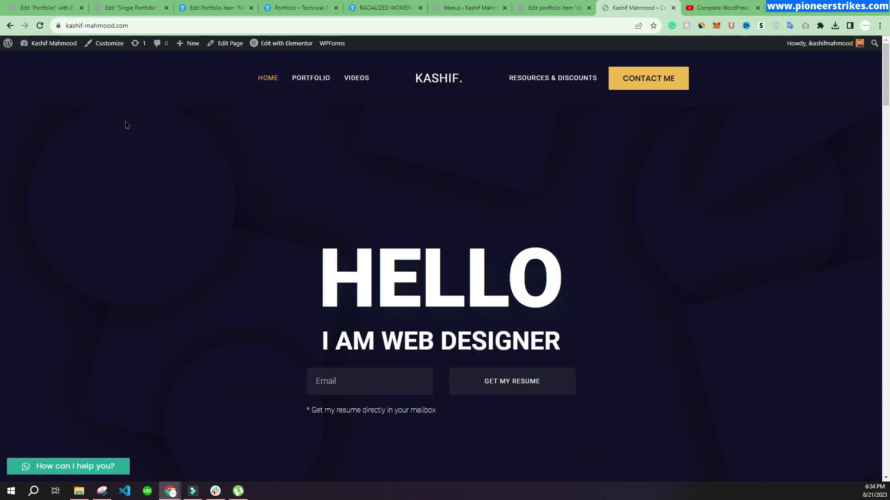
scroll(126, 125, down, 15)
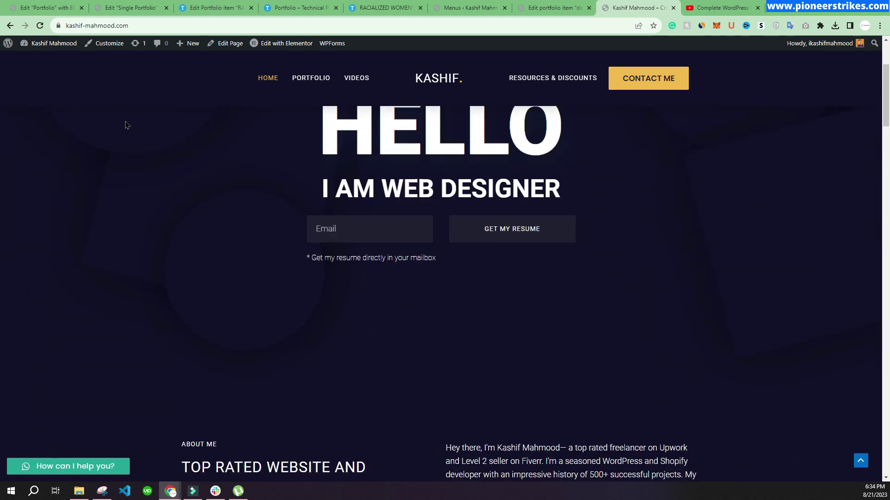
scroll(125, 125, down, 3)
scroll(126, 125, up, 8)
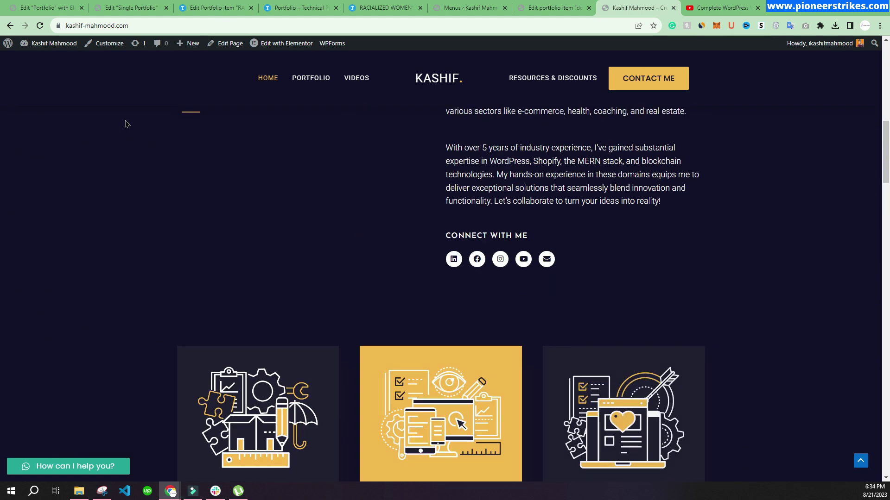